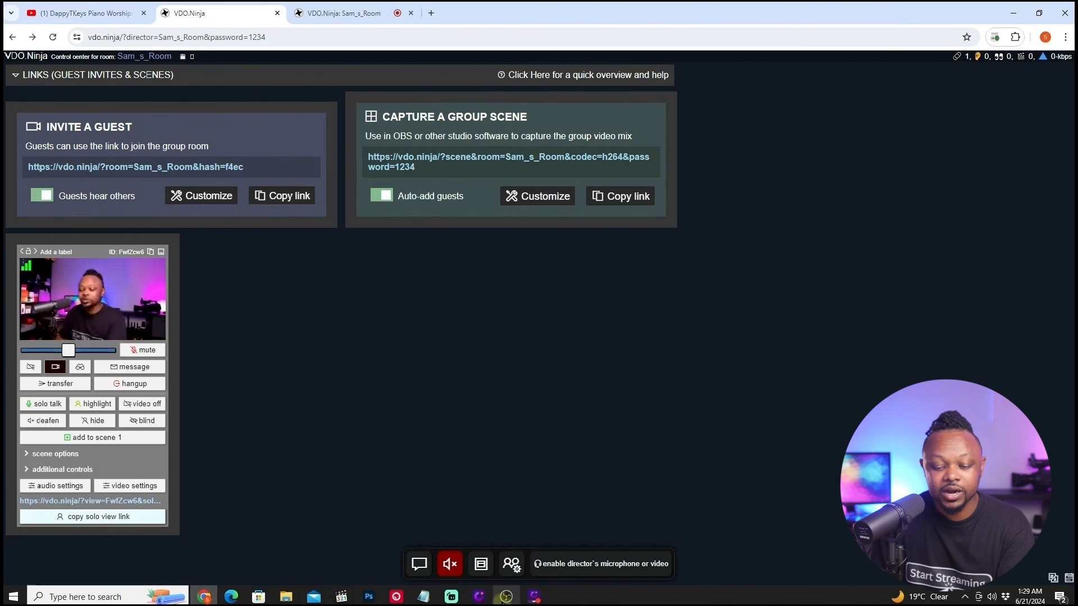
Switch to OBS and add a new scene named main.
{"action": "left_click", "coordinate": [506, 596]}
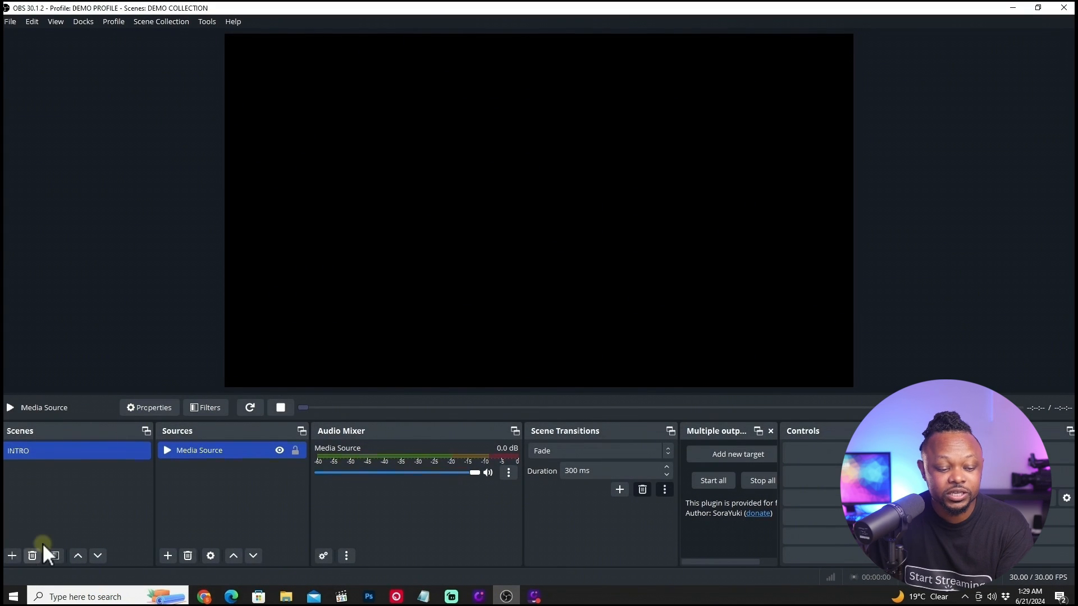
{"action": "left_click", "coordinate": [12, 555]}
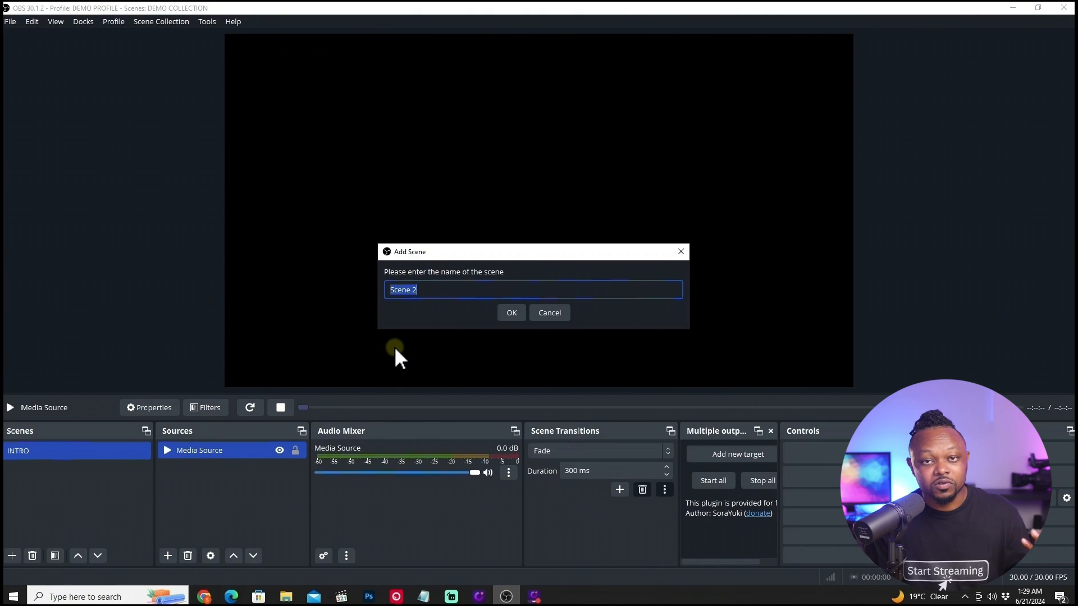
{"action": "type", "text": "main"}
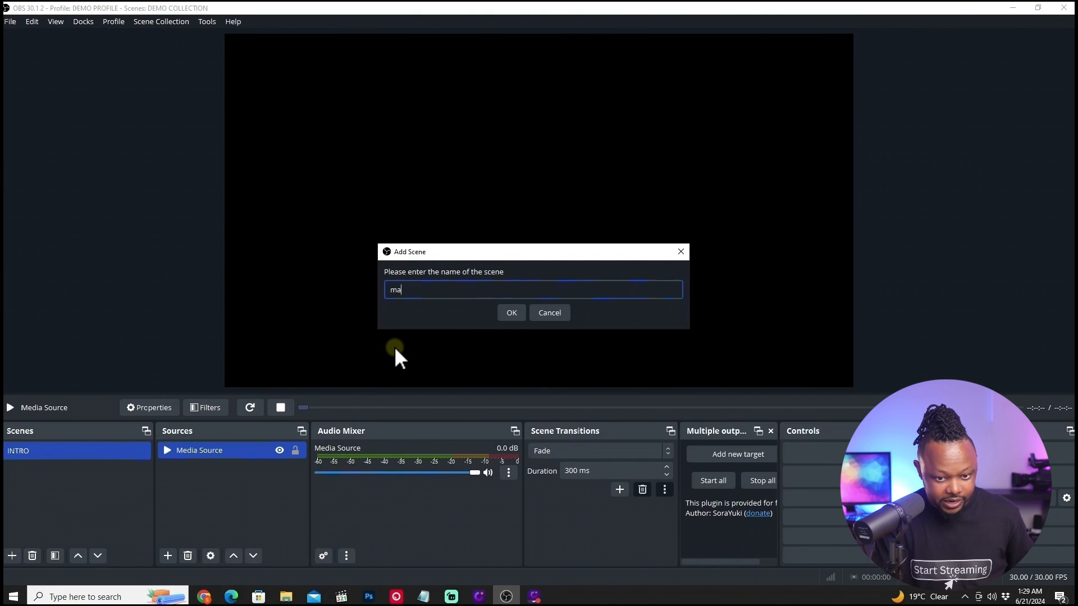
{"action": "left_click", "coordinate": [508, 313]}
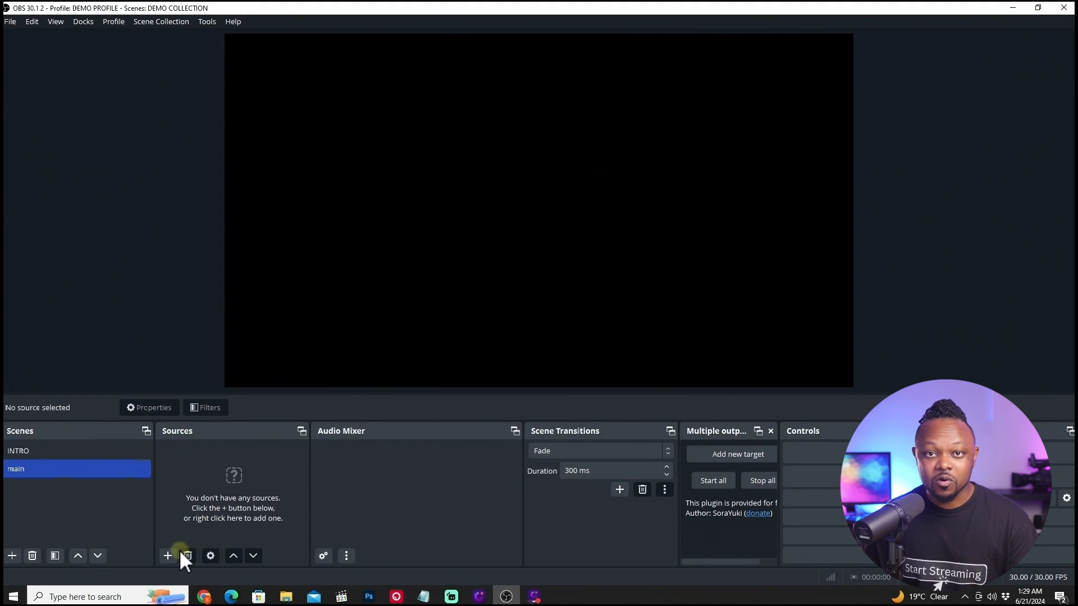
Minimize OBS and open streamtoolz.com in a new browser tab.
{"action": "left_click", "coordinate": [1014, 8]}
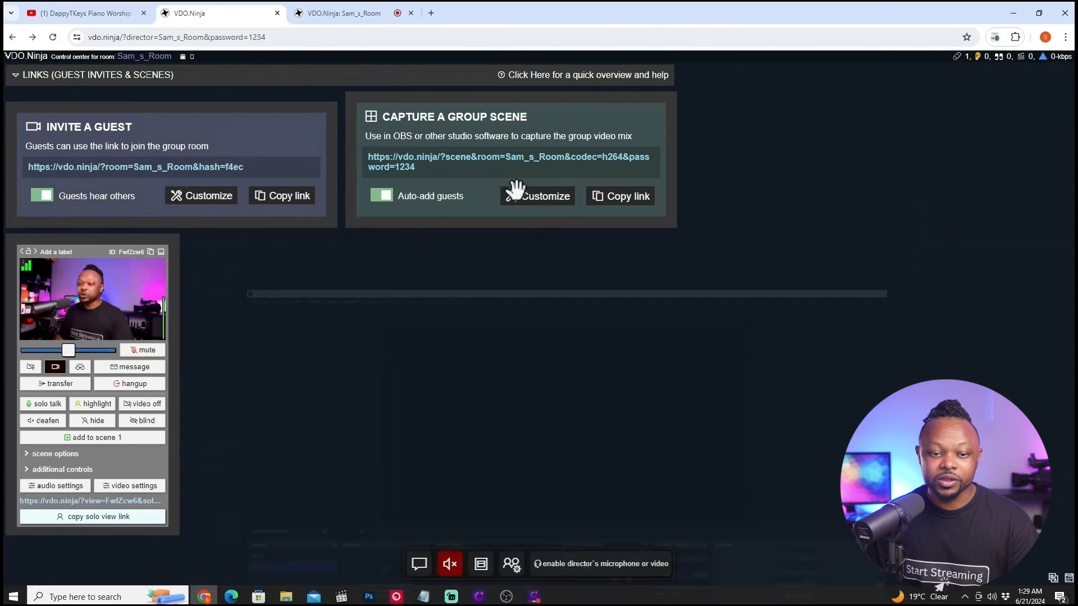
{"action": "left_click", "coordinate": [431, 13]}
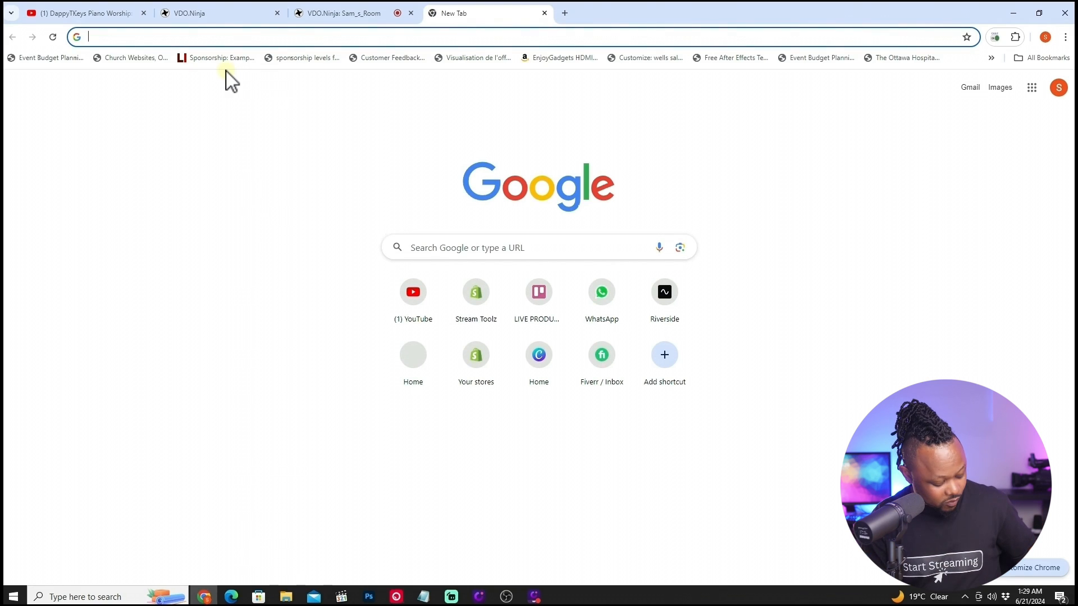
{"action": "type", "text": "streamtoolz.com"}
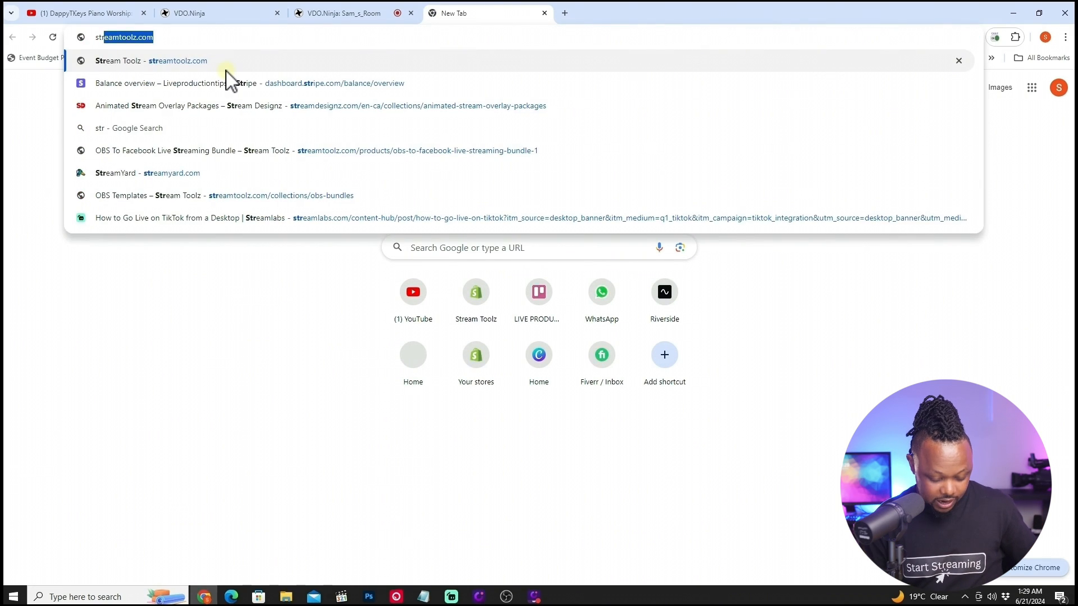
{"action": "key", "text": "Return"}
Browse the Static Overlays collection and open the Cheering Blue overlay pack.
{"action": "scroll", "coordinate": [375, 266], "scroll_direction": "down", "scroll_amount": 8}
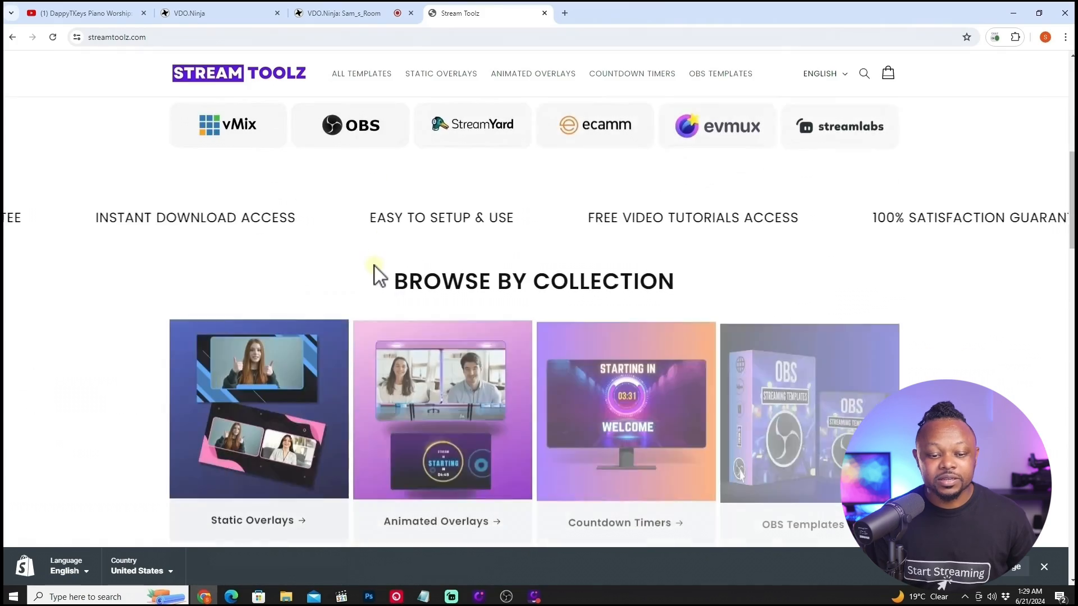
{"action": "scroll", "coordinate": [373, 272], "scroll_direction": "down", "scroll_amount": 3}
{"action": "scroll", "coordinate": [373, 264], "scroll_direction": "up", "scroll_amount": 1}
{"action": "scroll", "coordinate": [373, 264], "scroll_direction": "down", "scroll_amount": 2}
{"action": "left_click", "coordinate": [285, 210]}
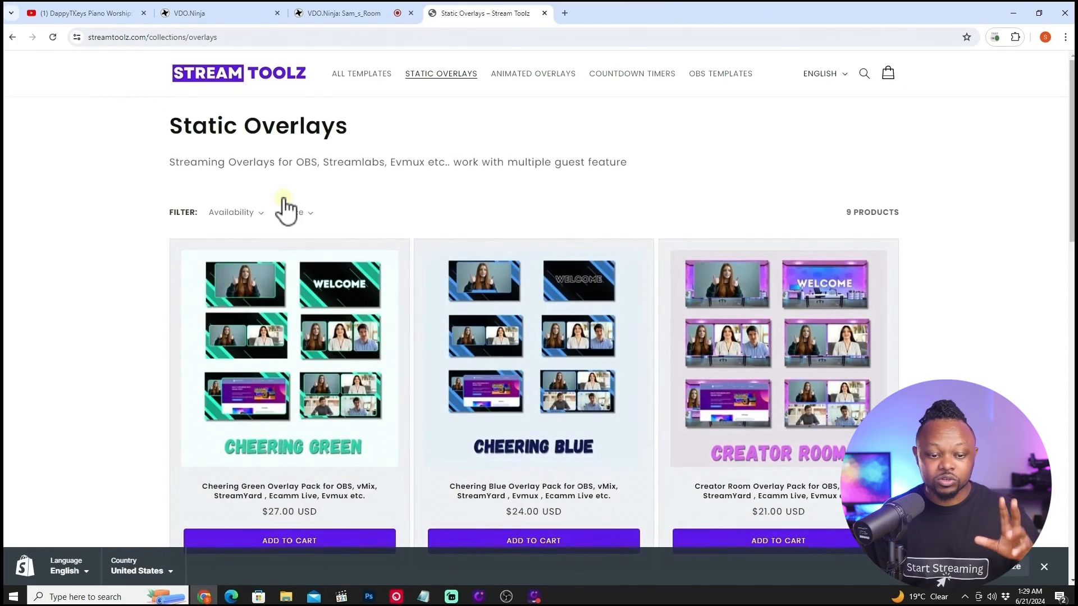
{"action": "scroll", "coordinate": [329, 385], "scroll_direction": "down", "scroll_amount": 3}
{"action": "scroll", "coordinate": [337, 382], "scroll_direction": "up", "scroll_amount": 2}
{"action": "scroll", "coordinate": [438, 378], "scroll_direction": "down", "scroll_amount": 2}
{"action": "left_click", "coordinate": [522, 252]}
Examine the Cheering Blue pack's preview images and description.
{"action": "scroll", "coordinate": [254, 358], "scroll_direction": "down", "scroll_amount": 1}
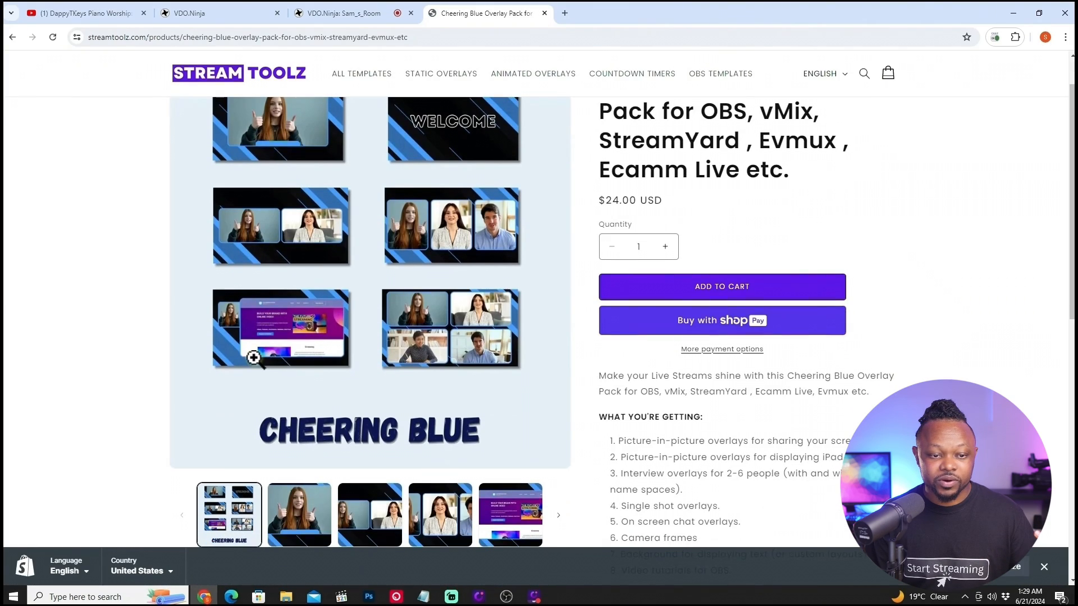
{"action": "scroll", "coordinate": [274, 235], "scroll_direction": "down", "scroll_amount": 7}
{"action": "left_click", "coordinate": [298, 365]}
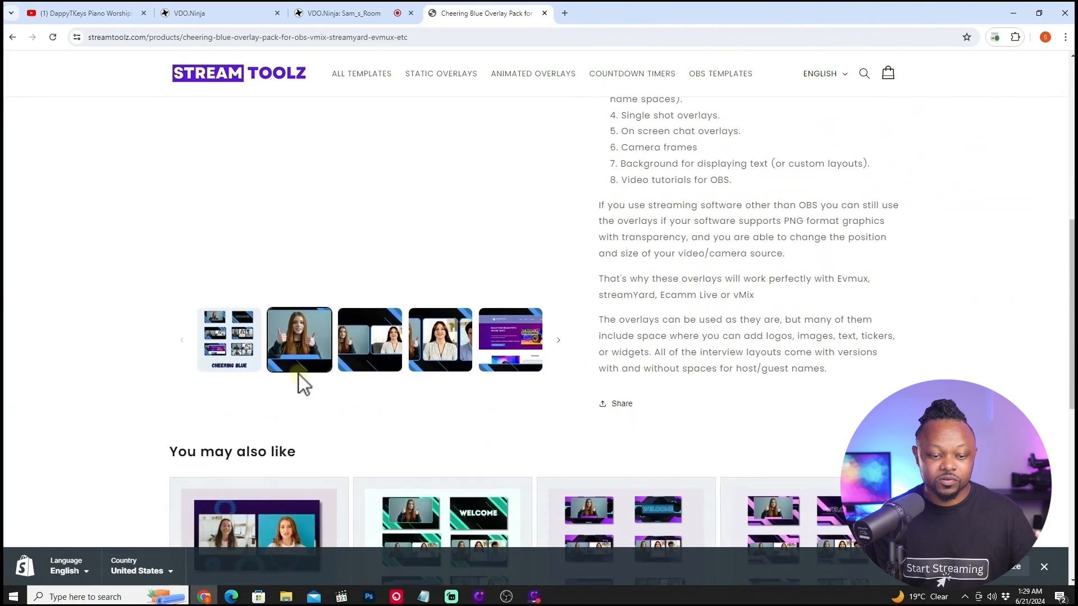
{"action": "scroll", "coordinate": [191, 376], "scroll_direction": "up", "scroll_amount": 7}
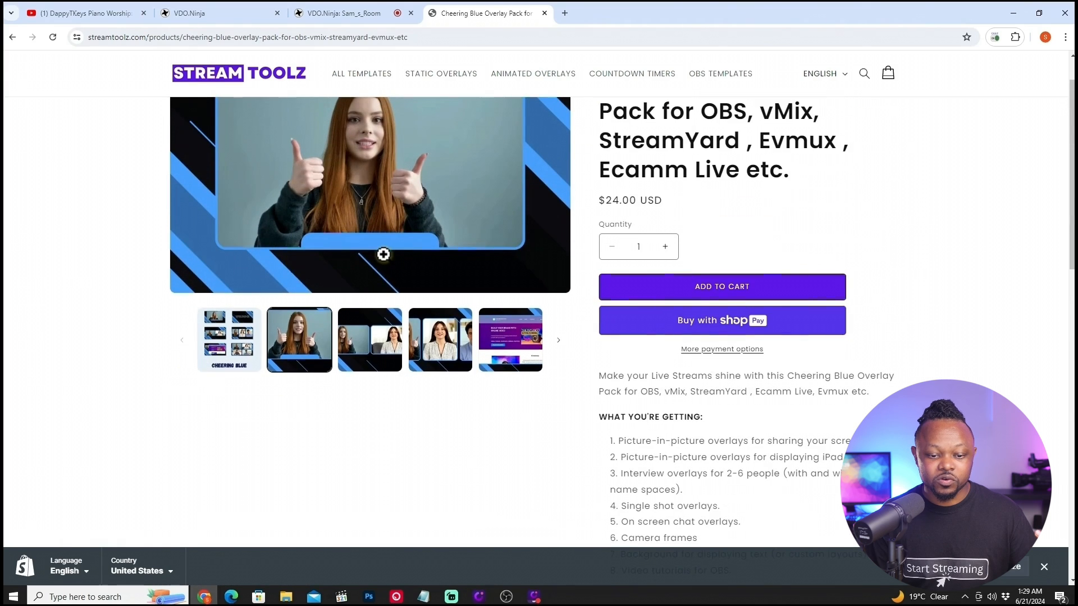
{"action": "left_click", "coordinate": [387, 373]}
{"action": "scroll", "coordinate": [842, 230], "scroll_direction": "up", "scroll_amount": 1}
{"action": "left_click", "coordinate": [438, 393]}
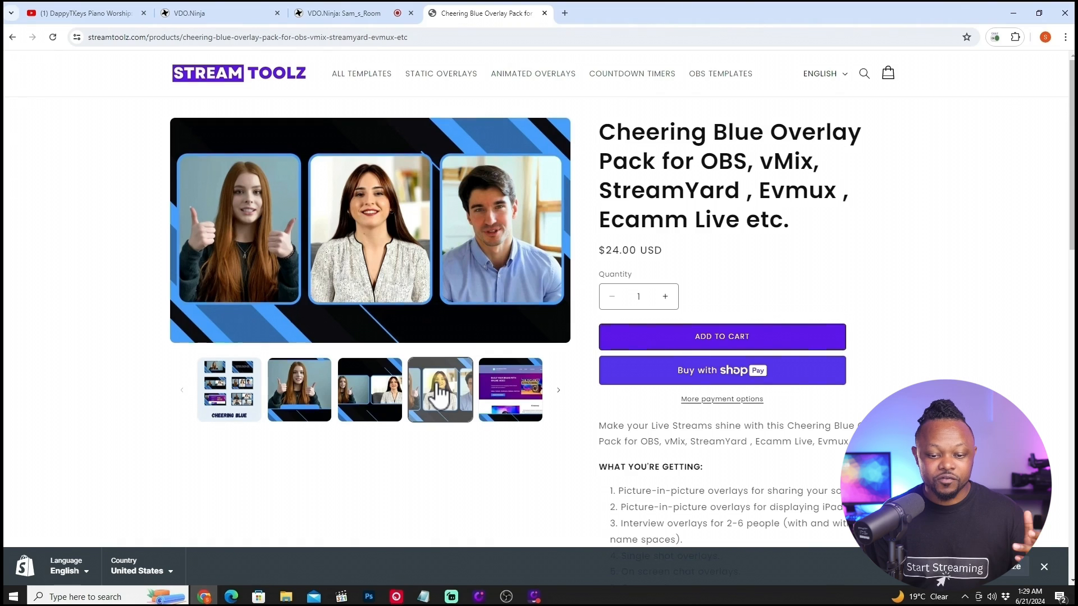
{"action": "left_click", "coordinate": [519, 396]}
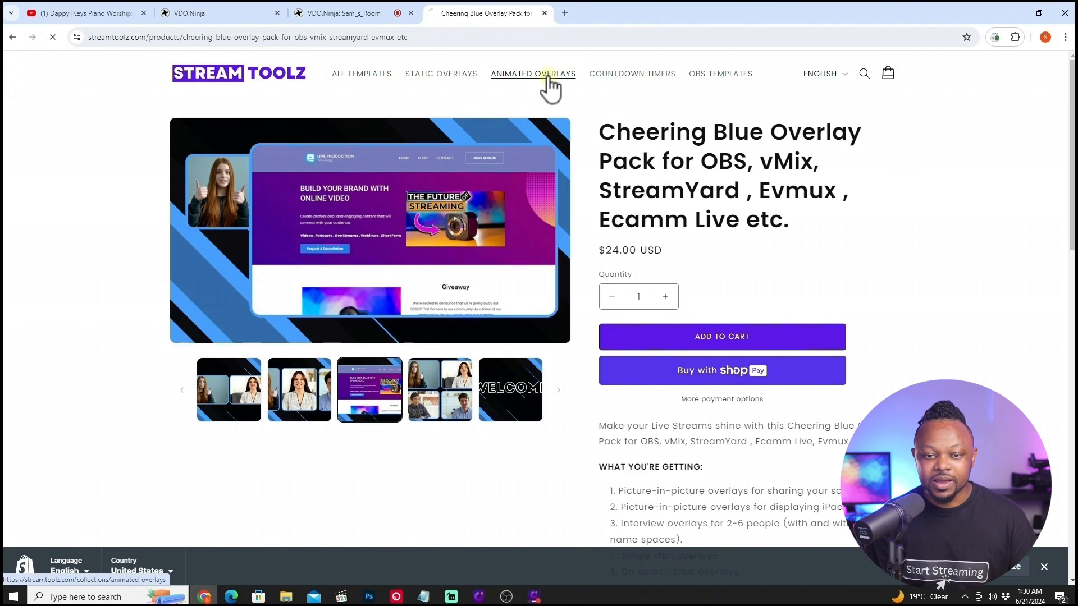
Browse the Animated Overlays collection on the store.
{"action": "scroll", "coordinate": [150, 348], "scroll_direction": "down", "scroll_amount": 3}
{"action": "scroll", "coordinate": [185, 346], "scroll_direction": "up", "scroll_amount": 3}
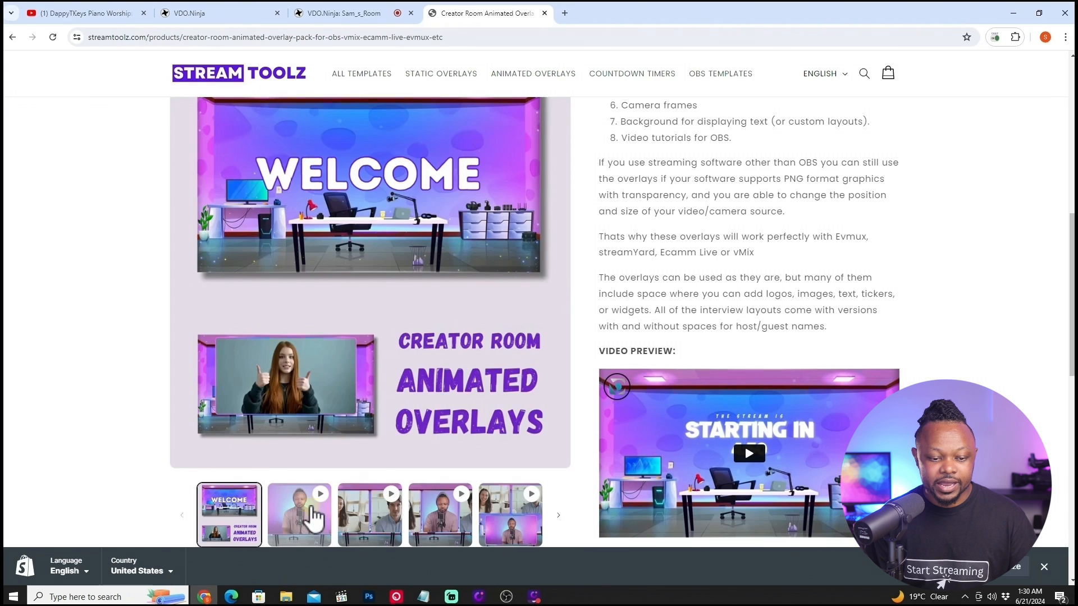
{"action": "left_click", "coordinate": [309, 512]}
{"action": "scroll", "coordinate": [345, 464], "scroll_direction": "up", "scroll_amount": 8}
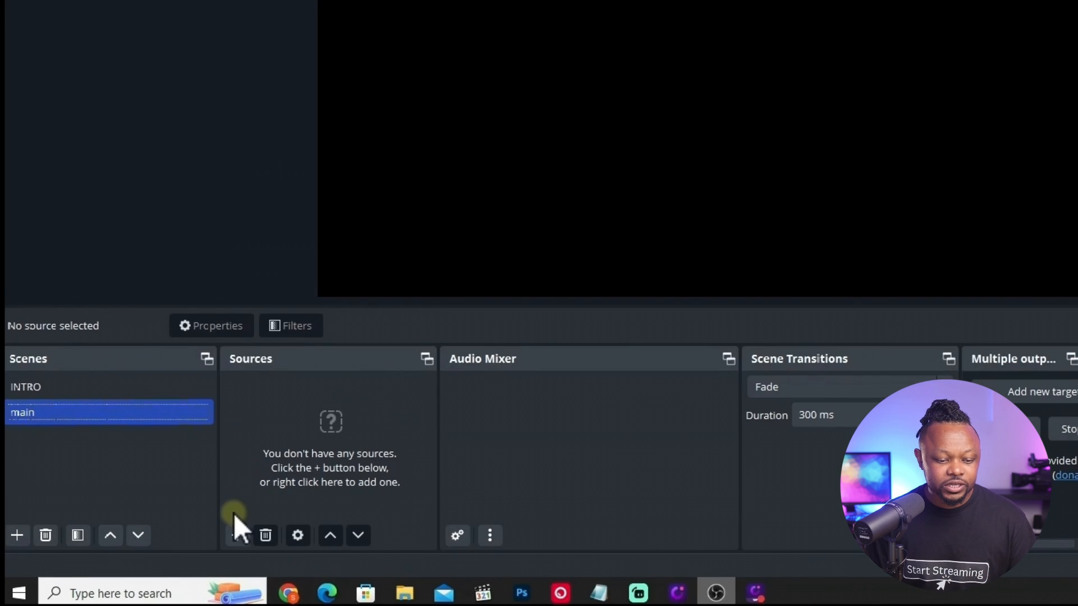
Add an Image source named Overlay main to the main scene.
{"action": "left_click", "coordinate": [236, 532]}
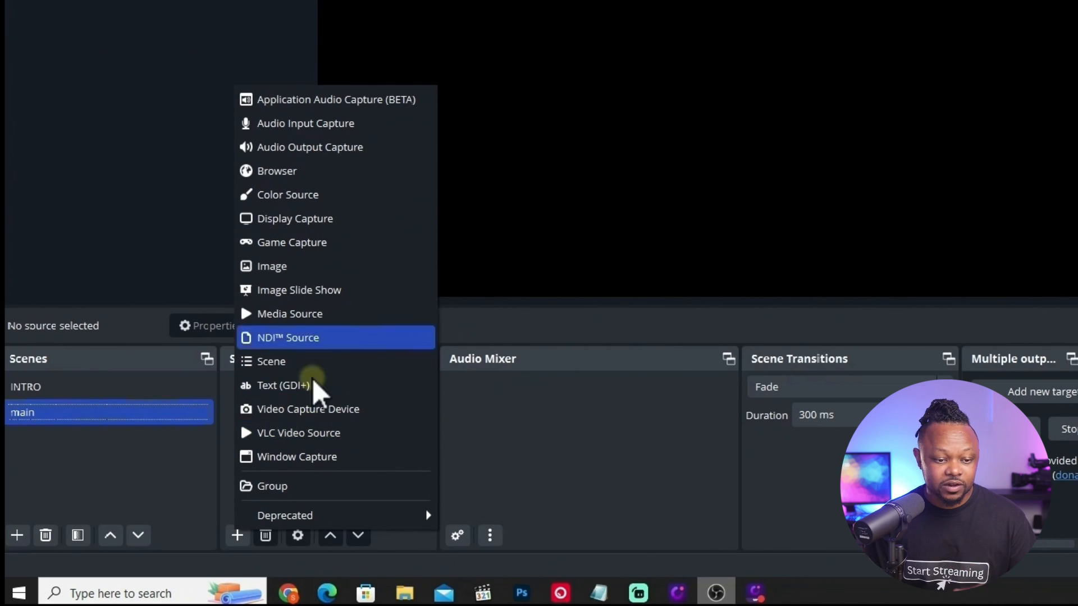
{"action": "left_click", "coordinate": [300, 264]}
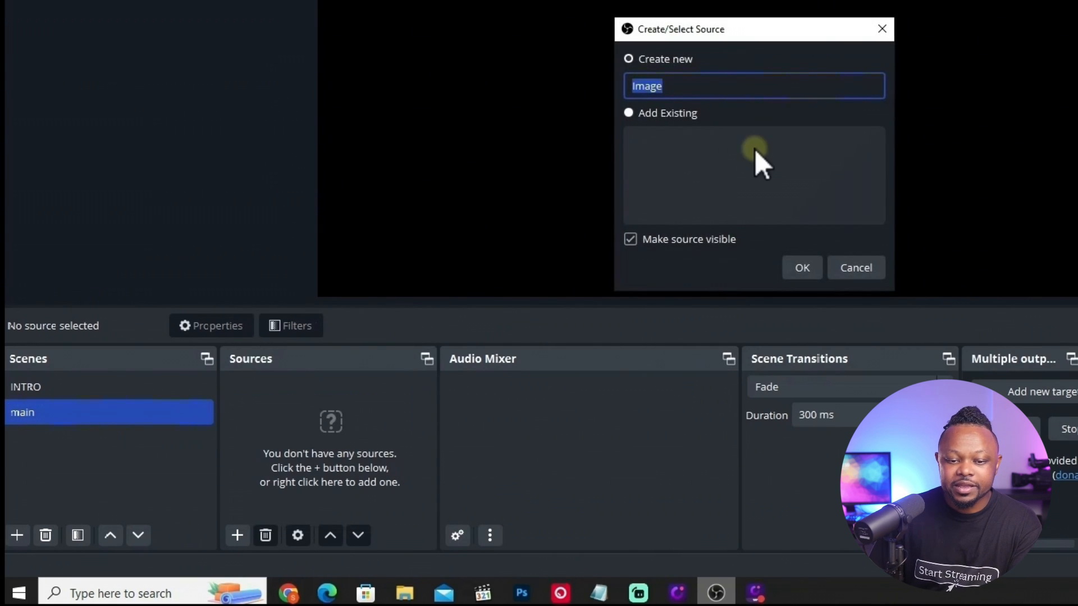
{"action": "type", "text": "Ove"}
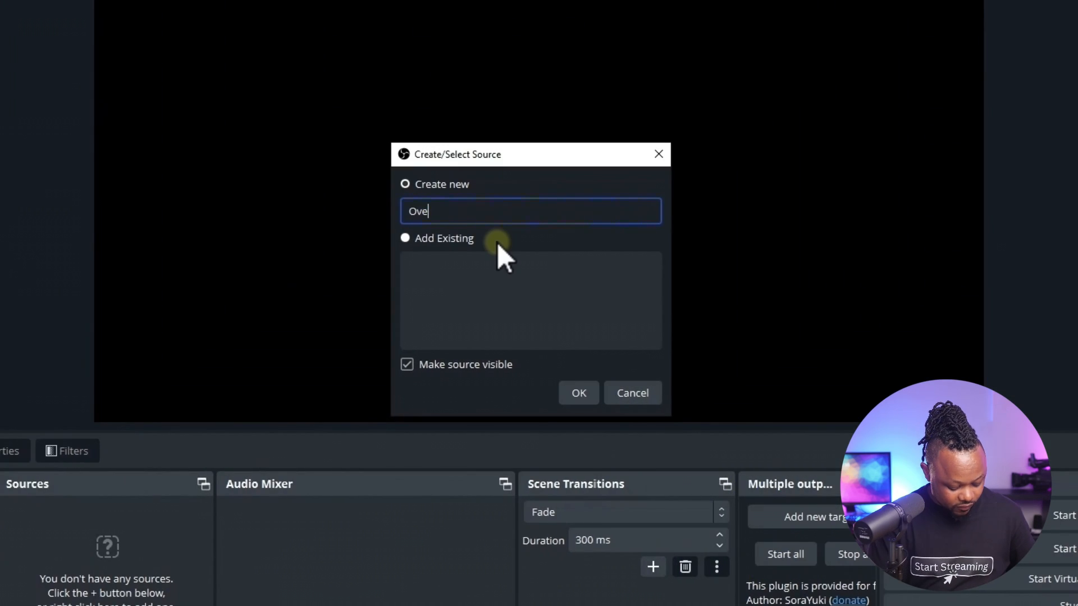
{"action": "type", "text": "rlay main"}
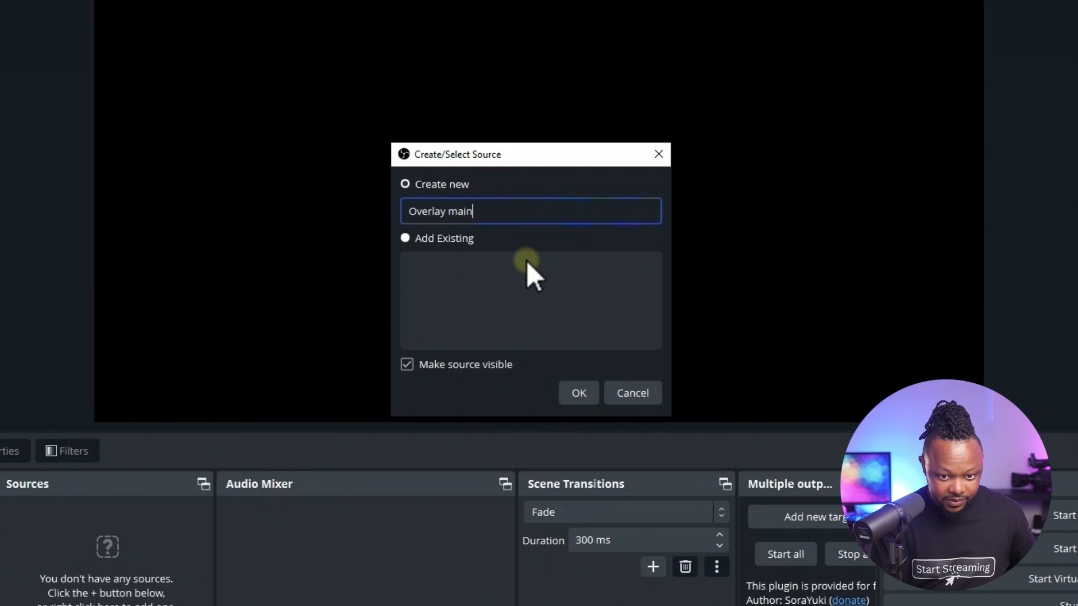
{"action": "left_click", "coordinate": [579, 393]}
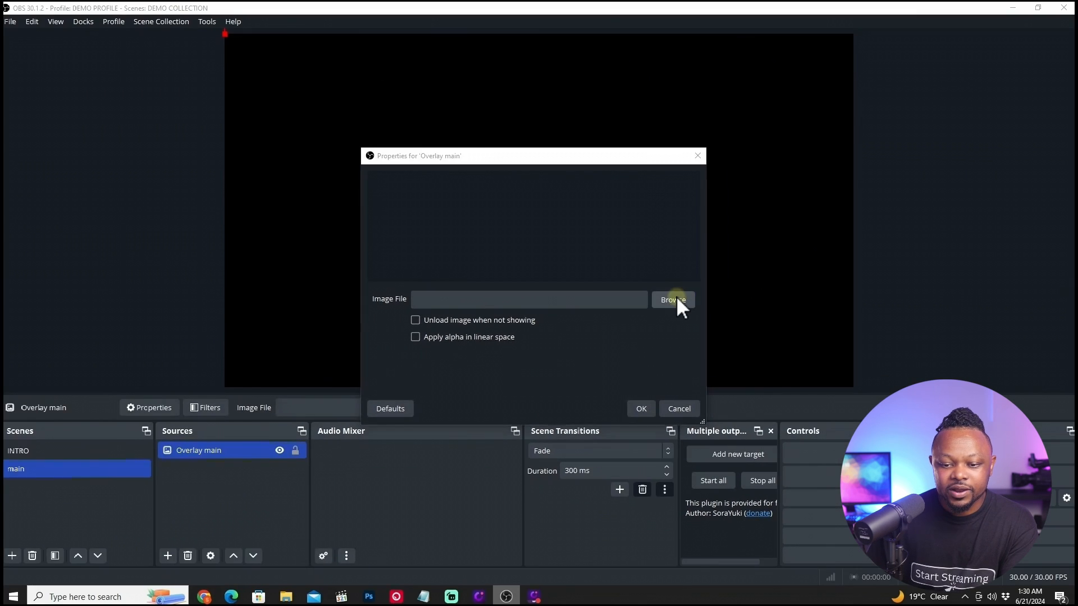
Load cool-streamer- Single overlays v2.png from the Single Overlays folder as the overlay image.
{"action": "left_click", "coordinate": [721, 299]}
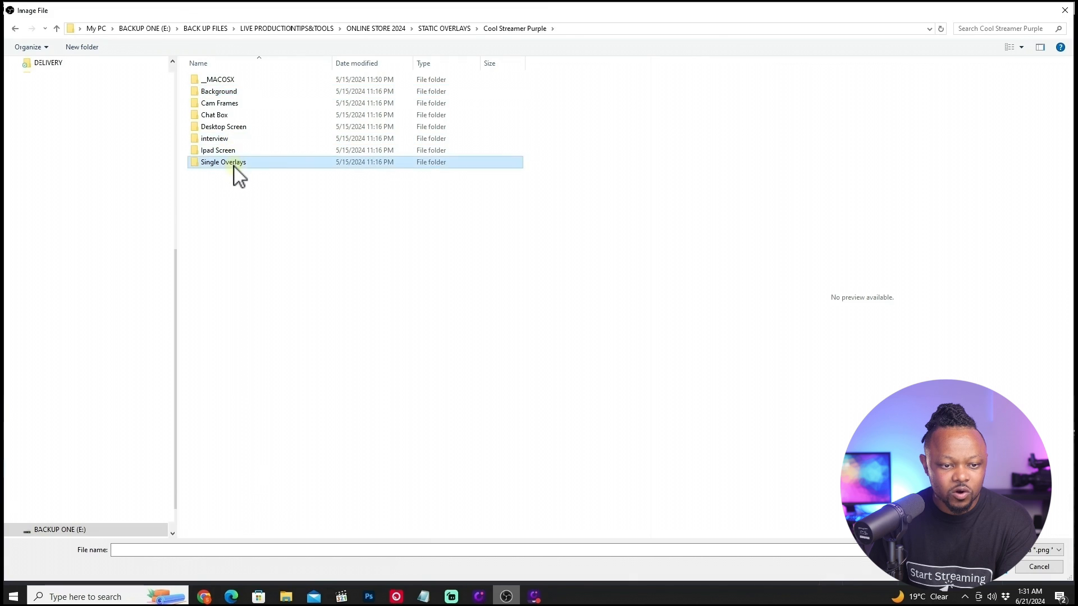
{"action": "double_click", "coordinate": [234, 164]}
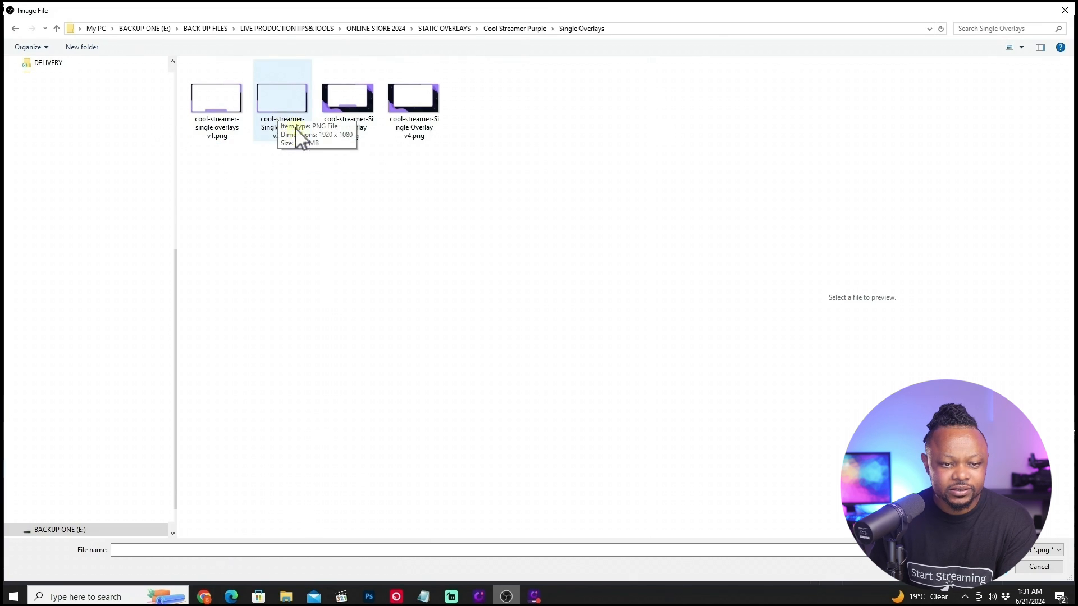
{"action": "left_click", "coordinate": [284, 104]}
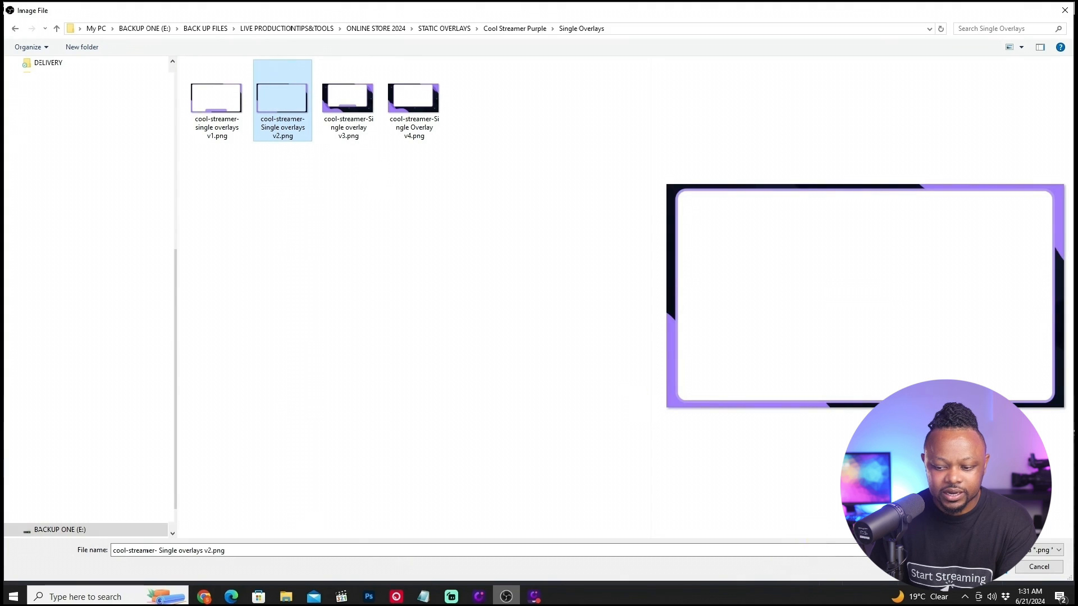
{"action": "left_click", "coordinate": [981, 567]}
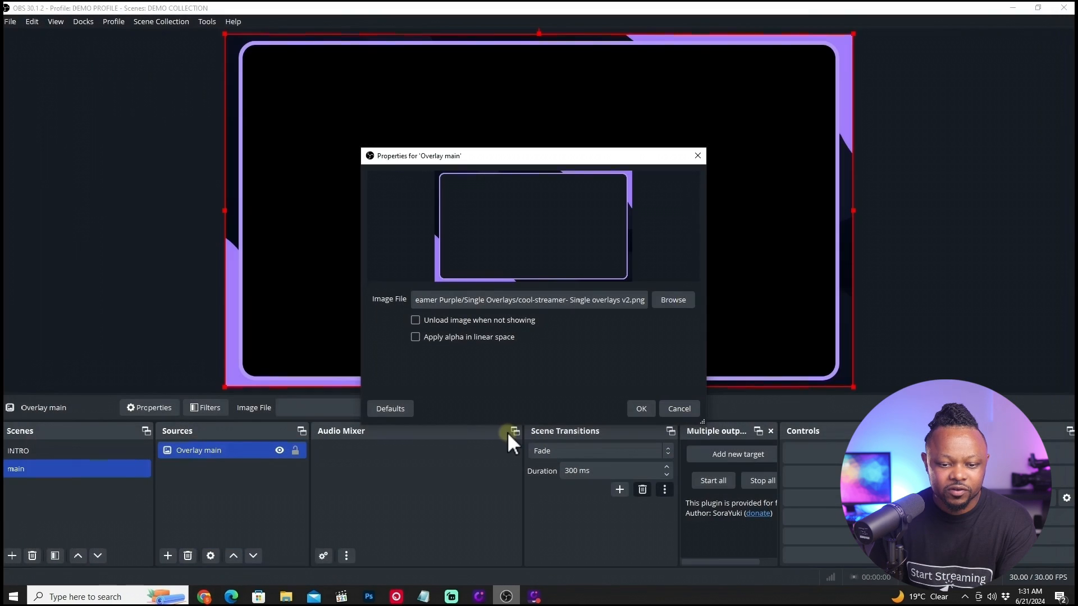
{"action": "left_click", "coordinate": [638, 407]}
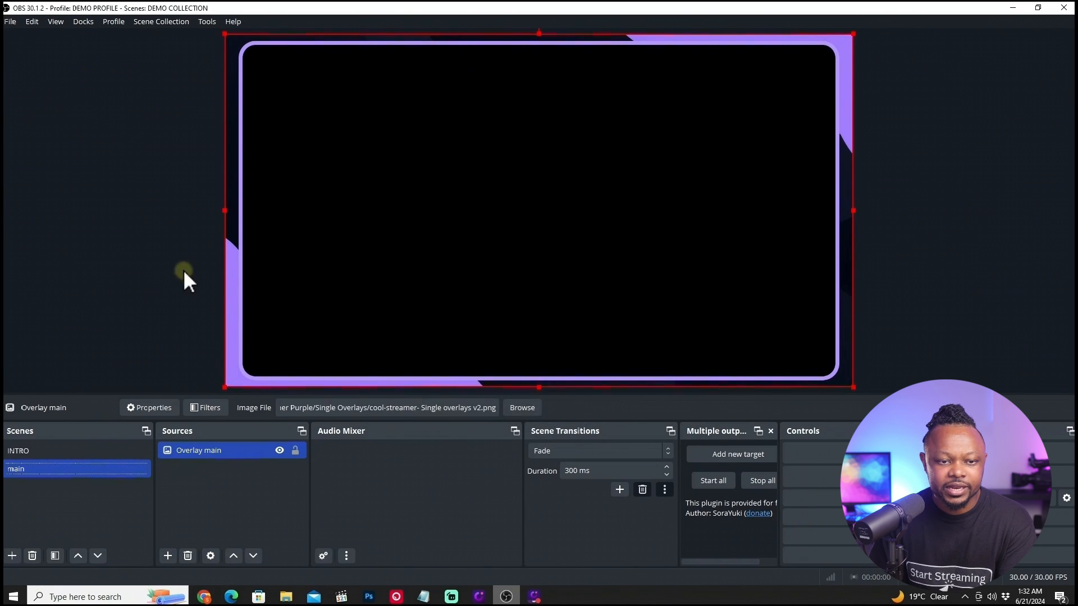
Lock the Overlay main source in place.
{"action": "left_click", "coordinate": [188, 293]}
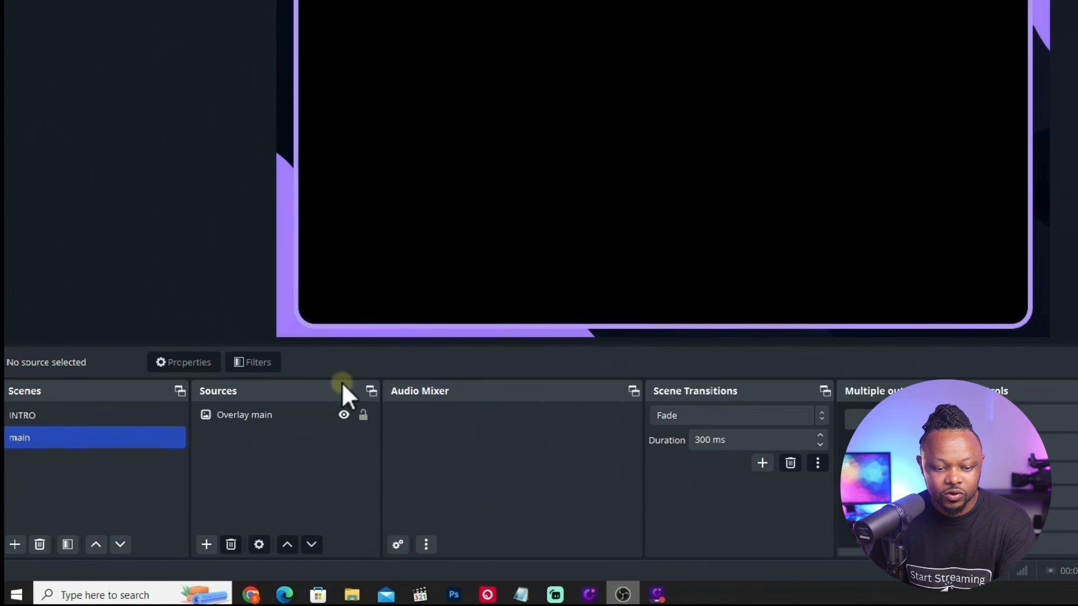
{"action": "left_click", "coordinate": [285, 454]}
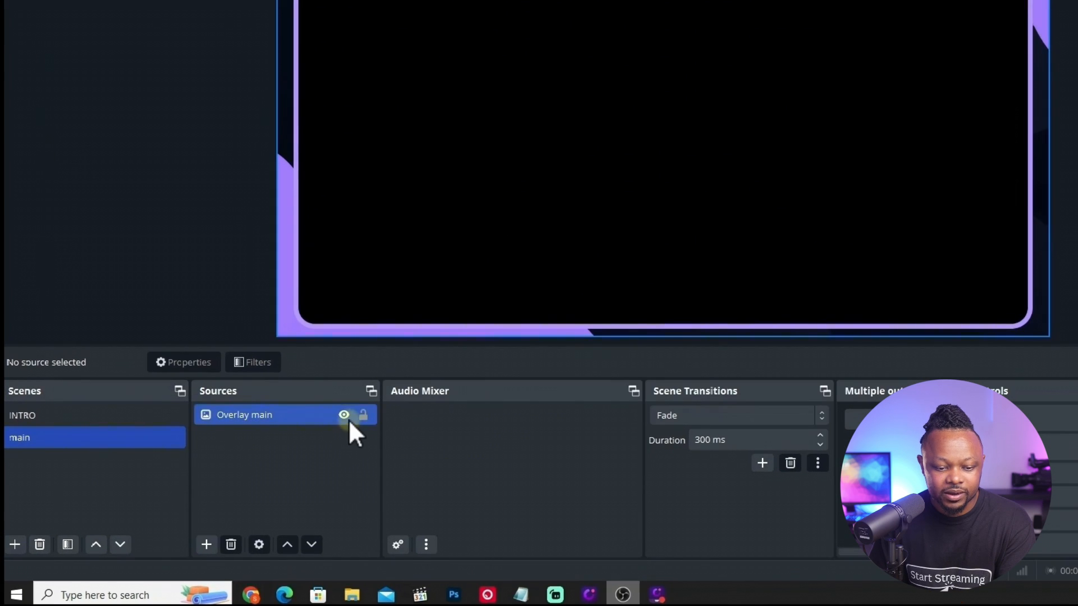
{"action": "left_click", "coordinate": [364, 415]}
{"action": "left_click", "coordinate": [433, 194]}
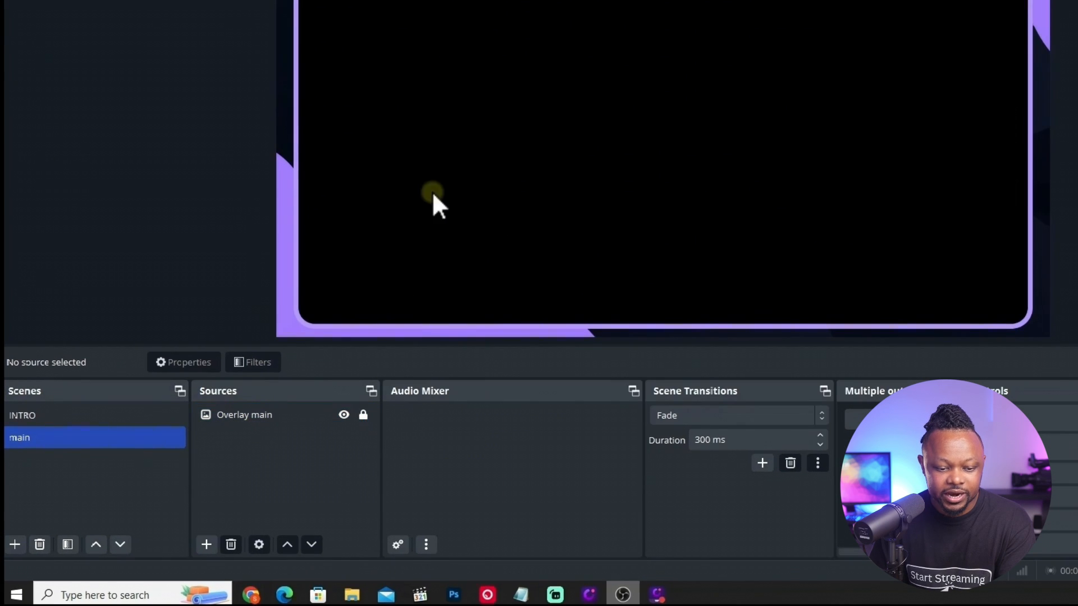
Add a Video Capture Device source named main camera.
{"action": "left_click", "coordinate": [206, 545]}
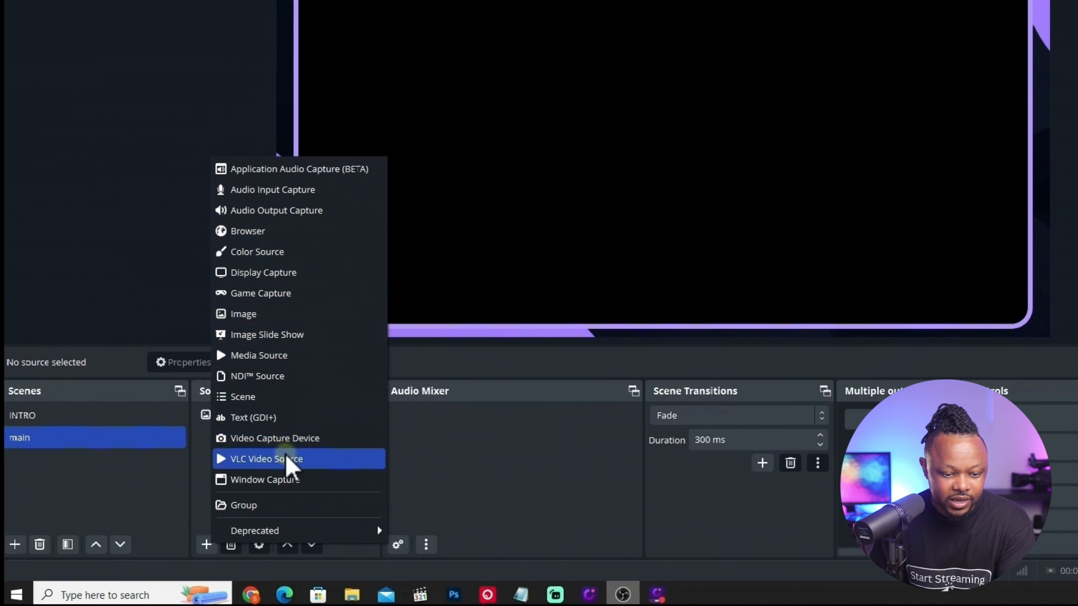
{"action": "left_click", "coordinate": [289, 439]}
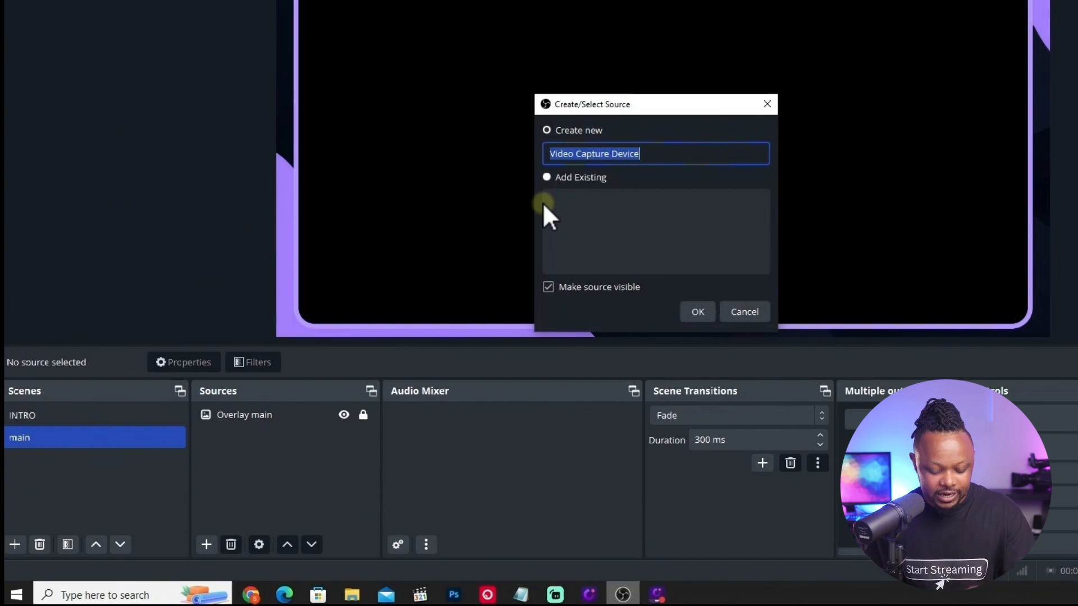
{"action": "type", "text": "main camera"}
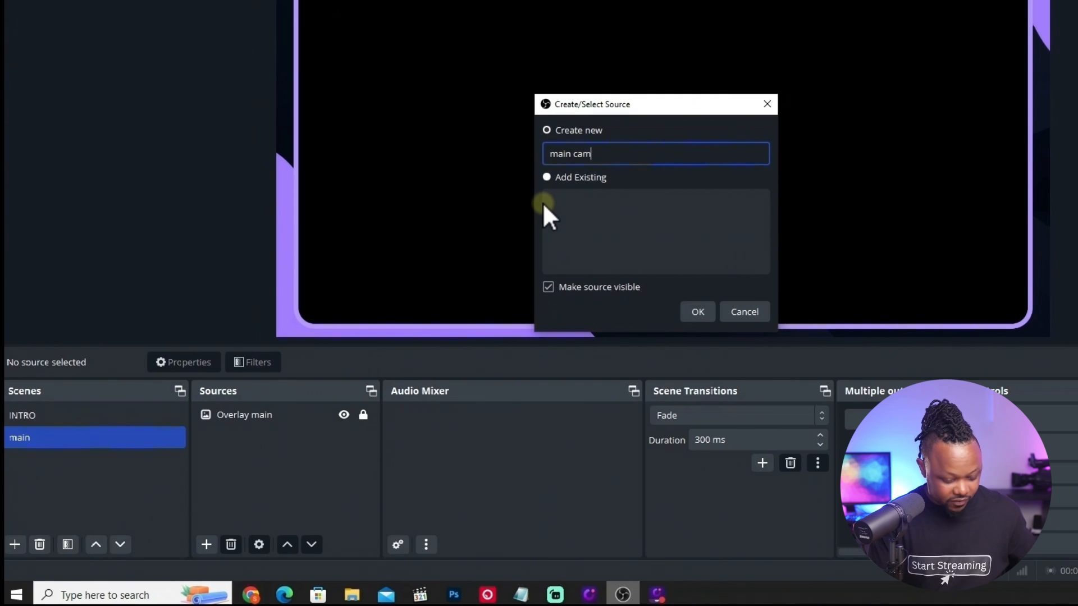
{"action": "left_click", "coordinate": [698, 313]}
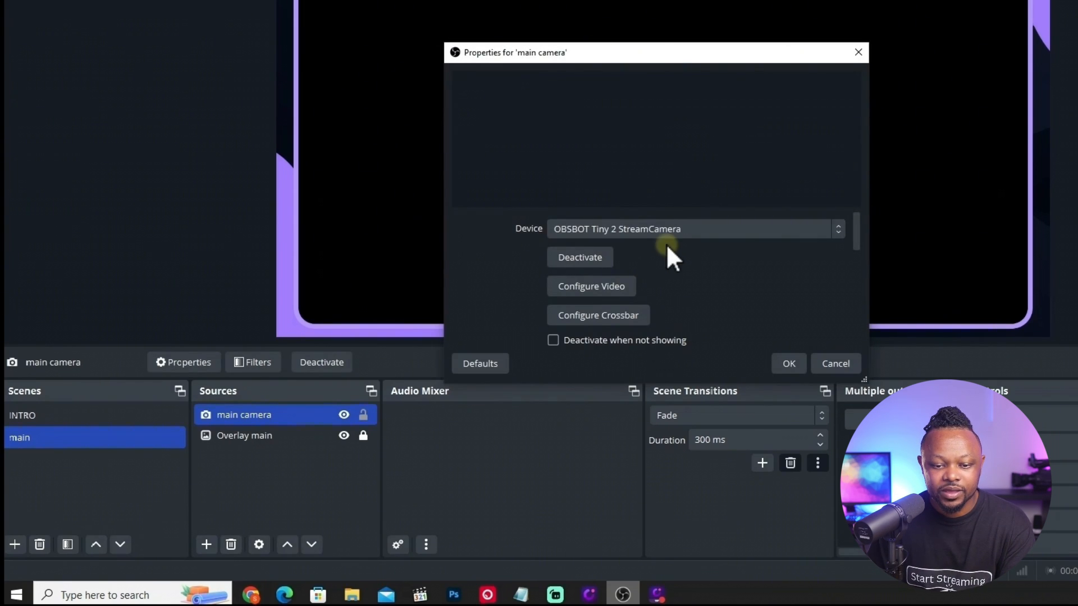
Set the main camera device to Streamlabs Desktop Virtual Webcam and confirm.
{"action": "left_click", "coordinate": [740, 225]}
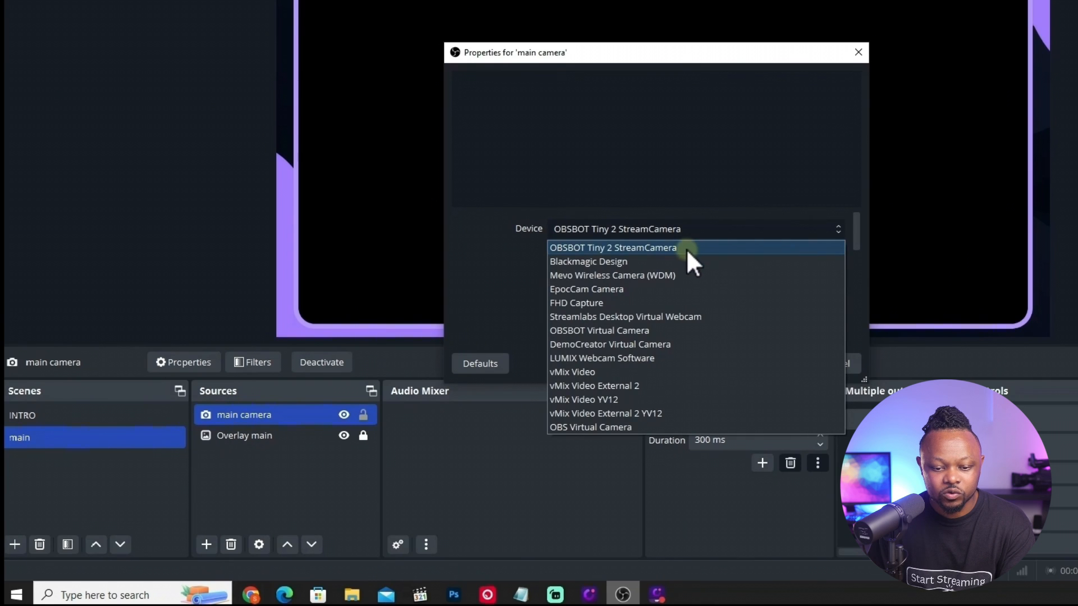
{"action": "left_click", "coordinate": [664, 317]}
{"action": "left_click", "coordinate": [790, 374]}
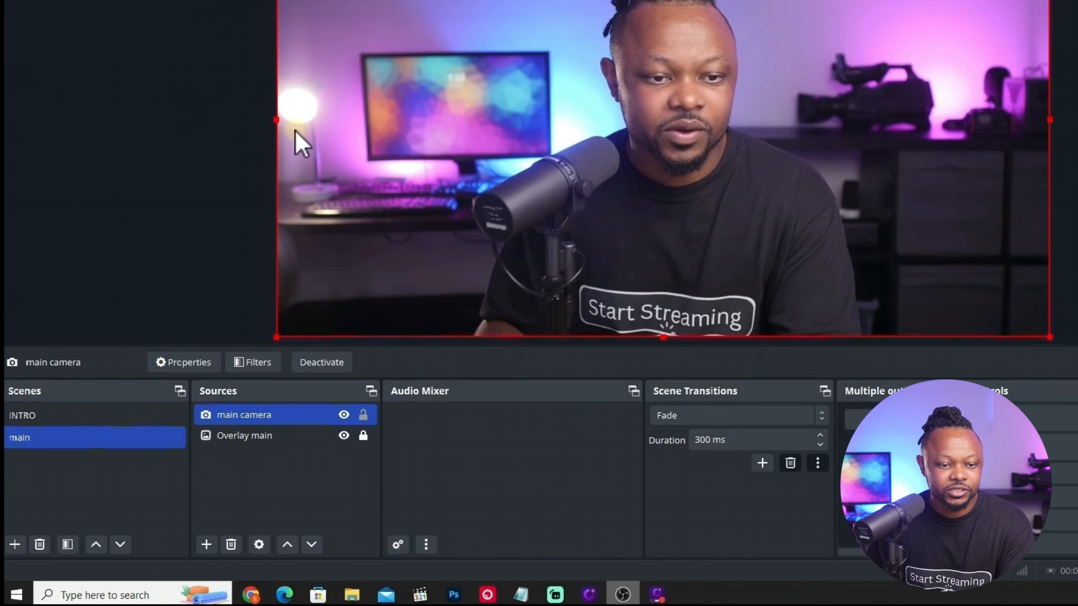
Move the main camera source below the Overlay main source in the main scene.
{"action": "left_click", "coordinate": [265, 435], "text": "ctrl"}
{"action": "left_click_drag", "start_coordinate": [265, 435], "coordinate": [264, 406]}
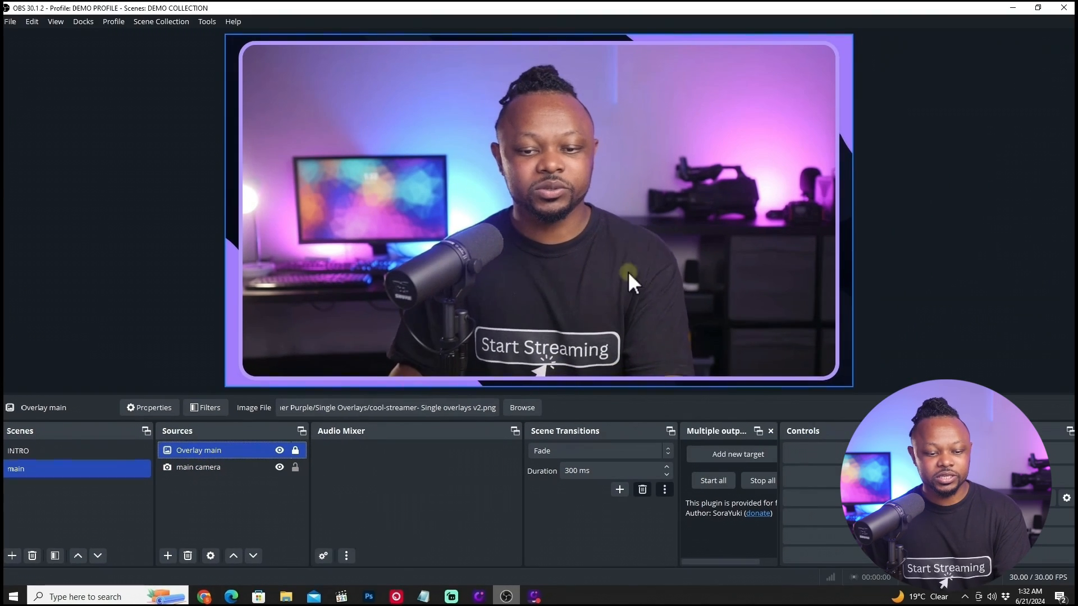
Pull the main camera's left edge in to fit inside the overlay frame, then lock the main camera source.
{"action": "left_click", "coordinate": [232, 466]}
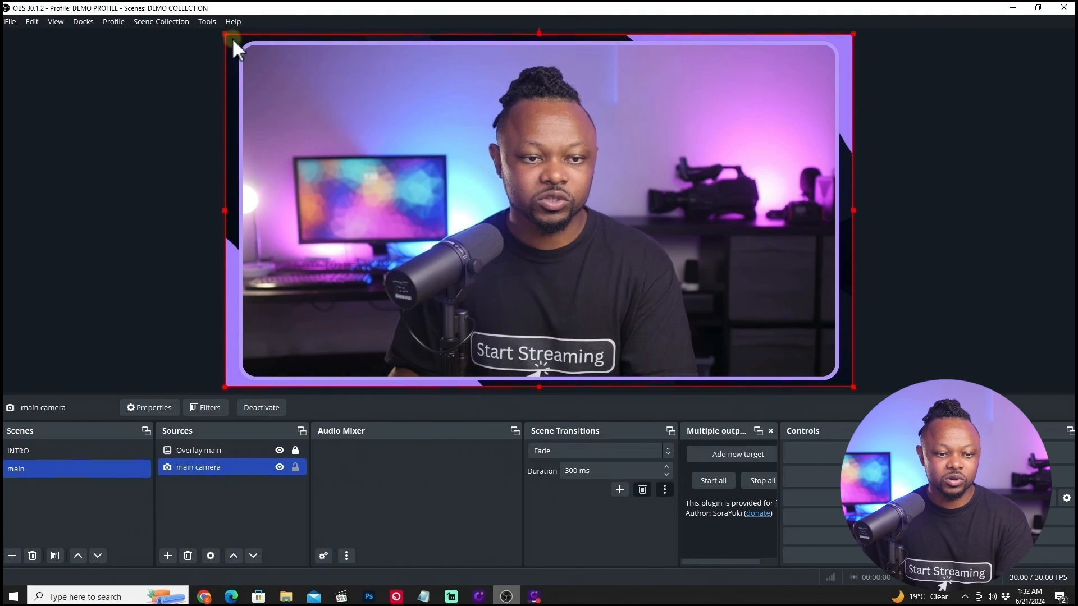
{"action": "left_click_drag", "start_coordinate": [225, 210], "coordinate": [233, 211]}
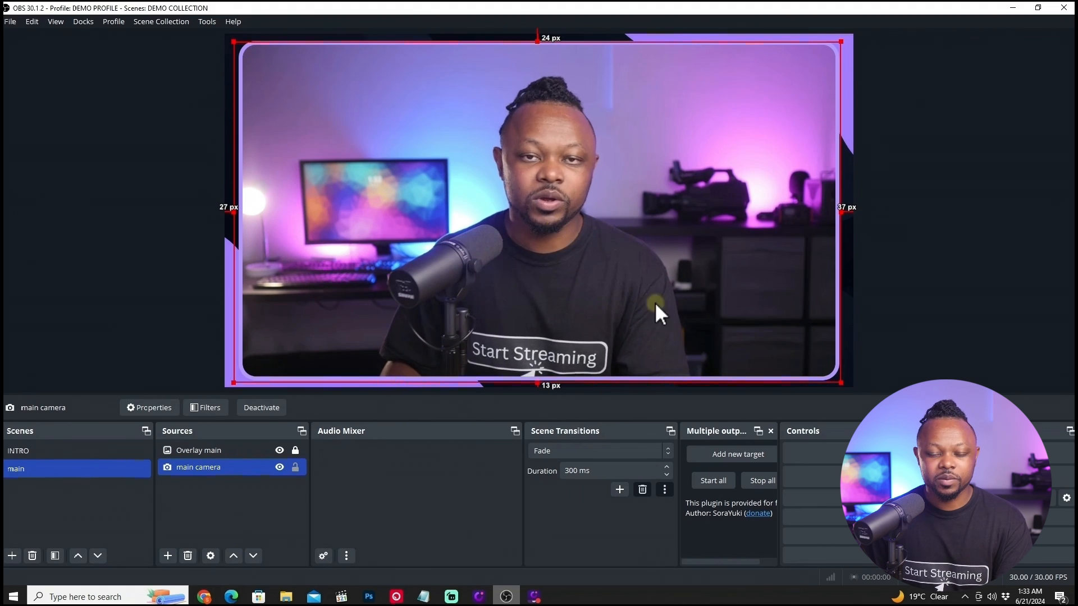
{"action": "left_click", "coordinate": [295, 467]}
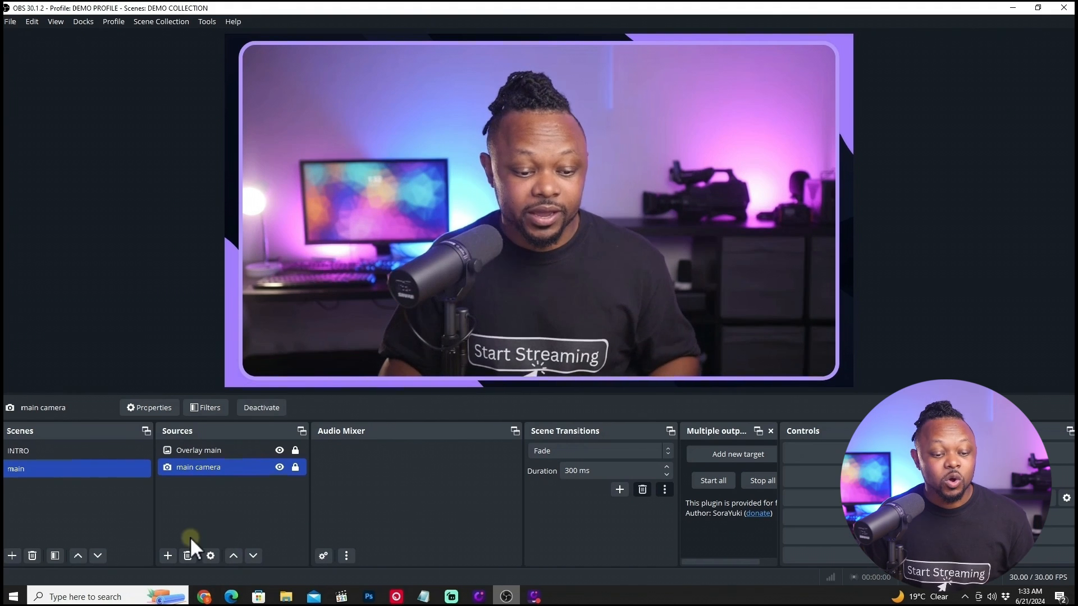
Add an Audio Input Capture source named main mic.
{"action": "left_click", "coordinate": [167, 556]}
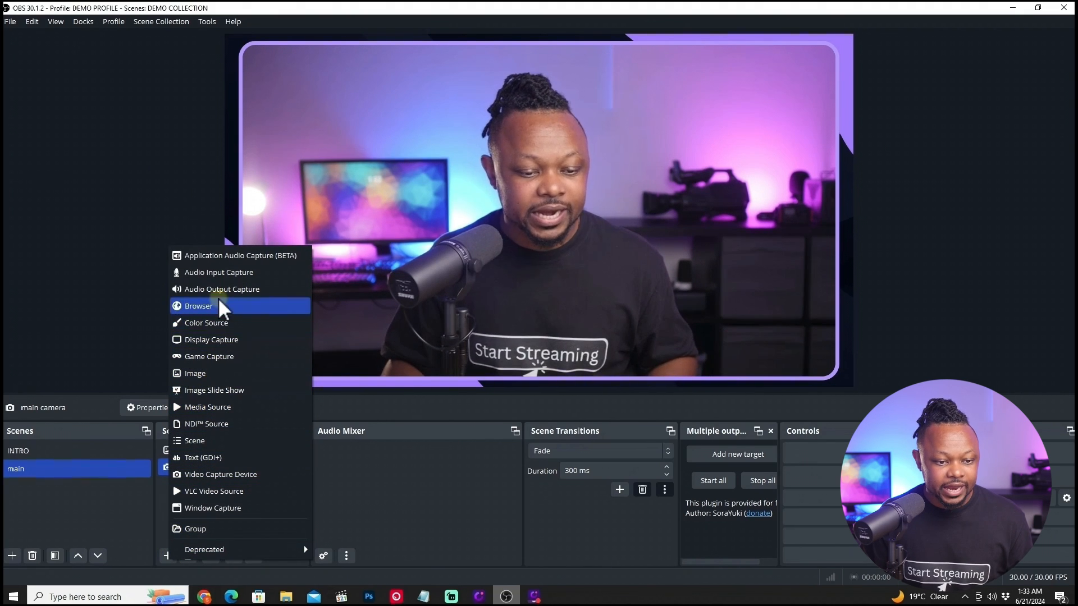
{"action": "left_click", "coordinate": [218, 272]}
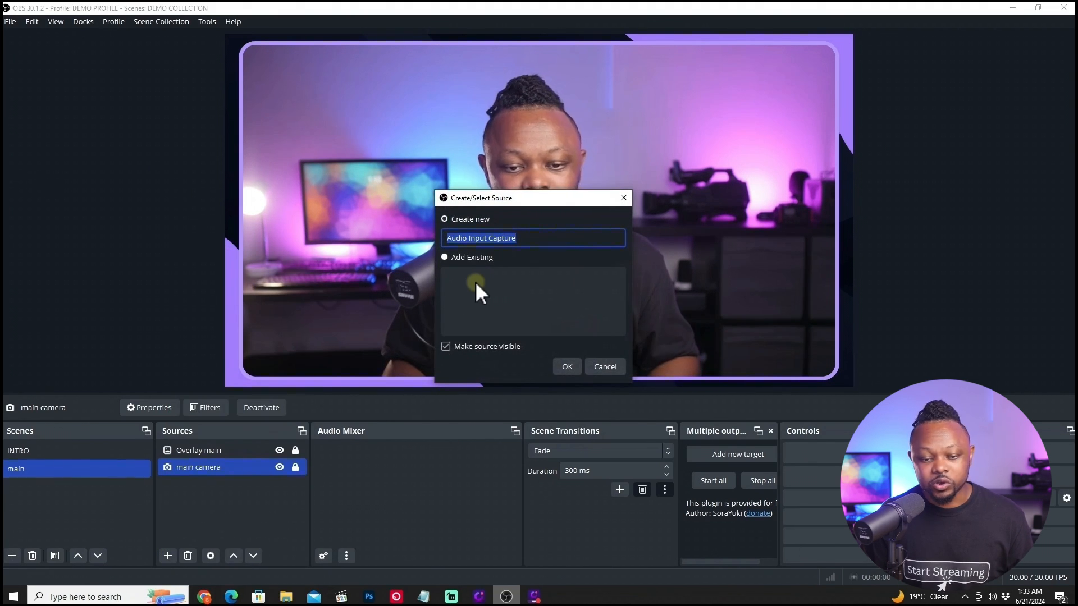
{"action": "type", "text": "m"}
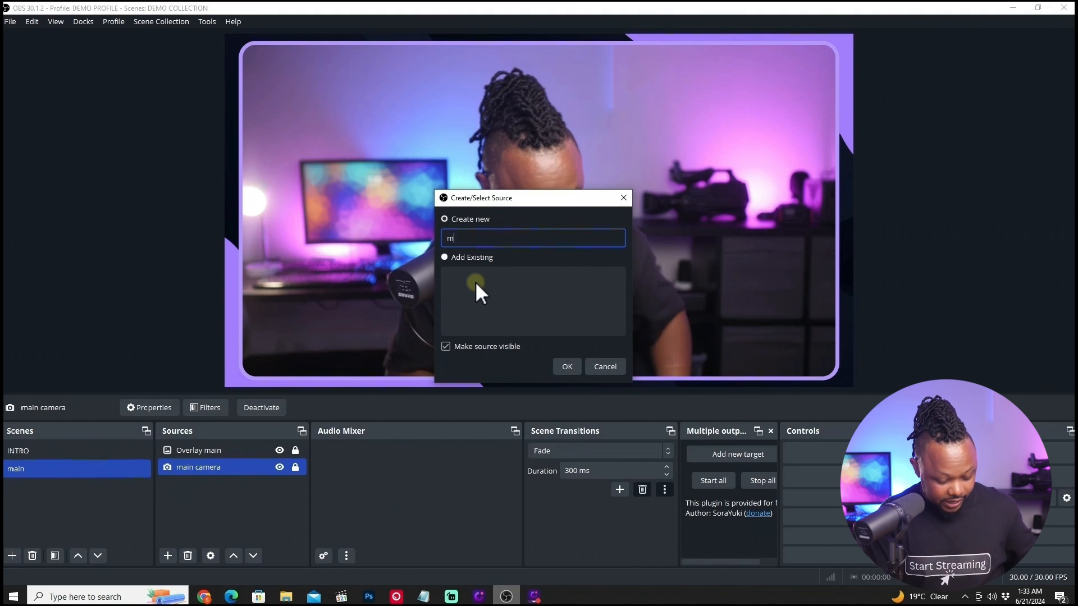
{"action": "type", "text": "ain micv"}
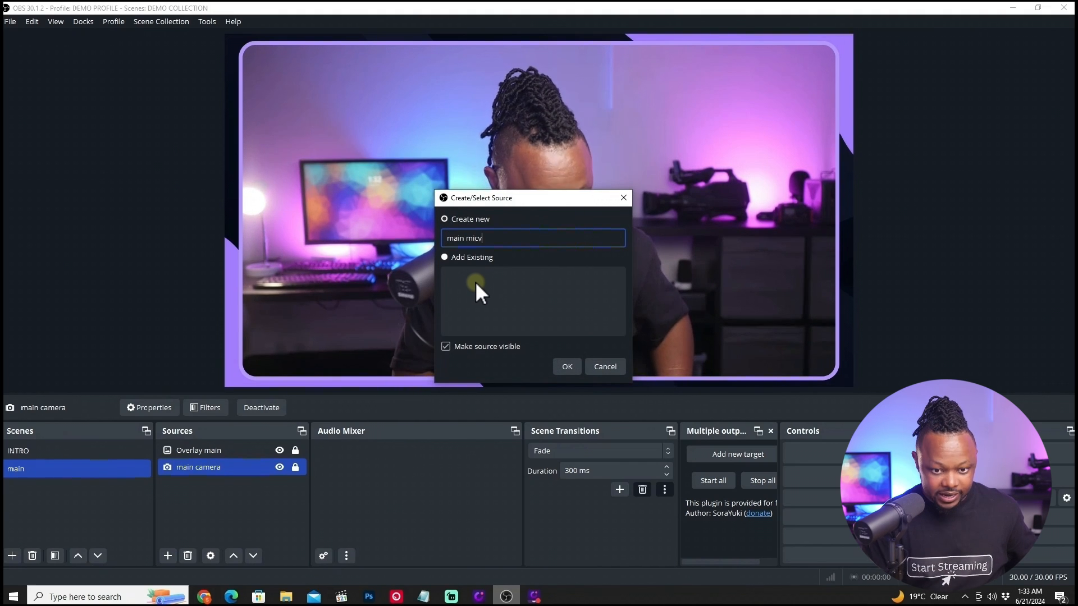
{"action": "key", "text": "BackSpace"}
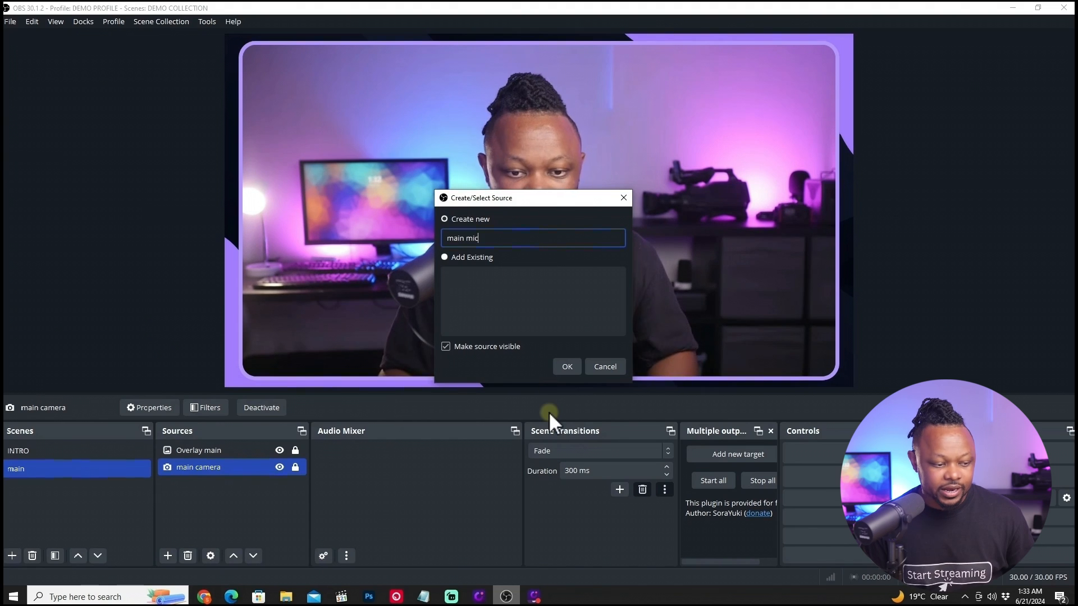
{"action": "left_click", "coordinate": [568, 366]}
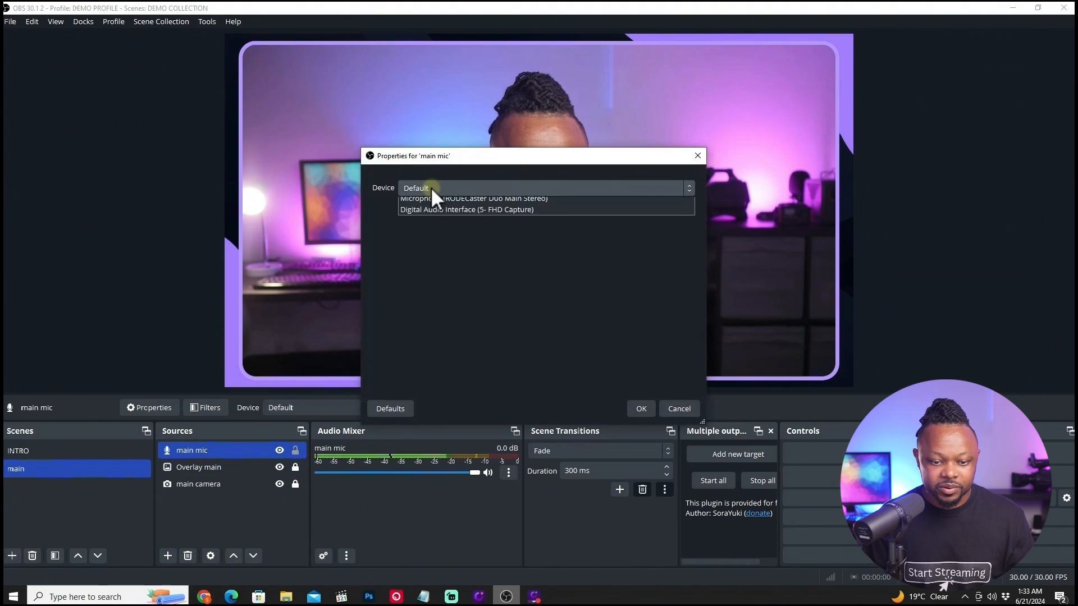
Set the main mic device to Microphone (RODECaster Duo Main Stereo) and confirm.
{"action": "left_click", "coordinate": [432, 188]}
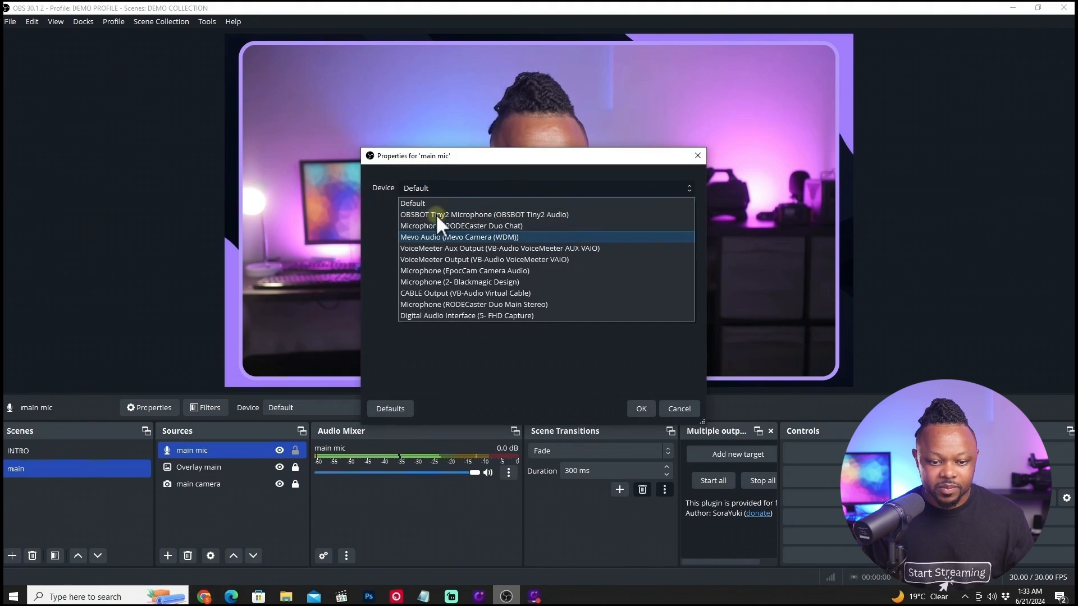
{"action": "left_click", "coordinate": [460, 304]}
{"action": "left_click", "coordinate": [636, 406]}
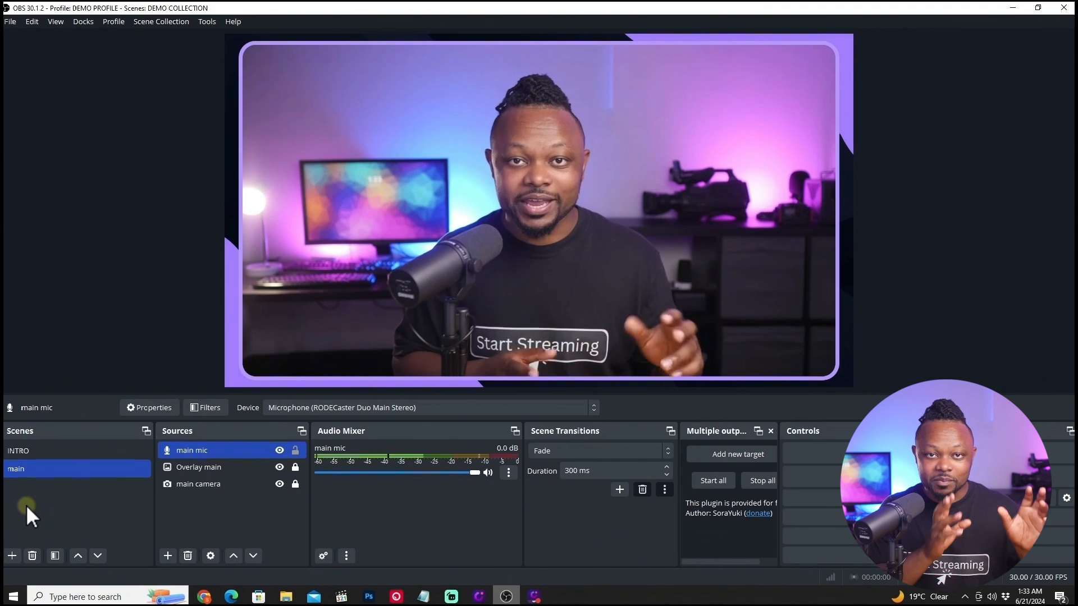
Add a new scene named guest.
{"action": "left_click", "coordinate": [12, 557]}
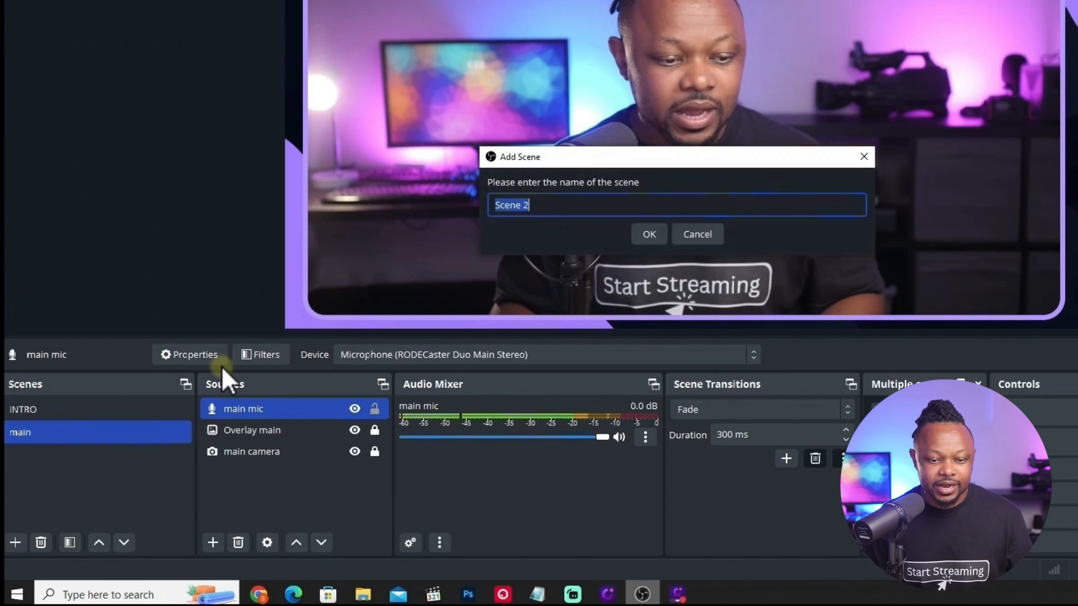
{"action": "type", "text": "guest"}
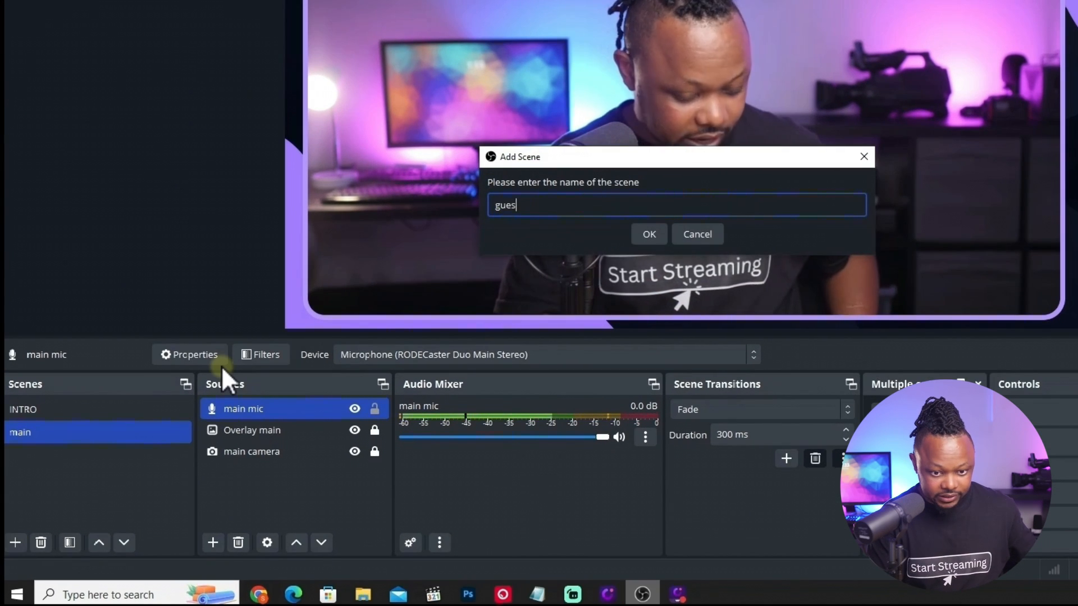
{"action": "key", "text": "Return"}
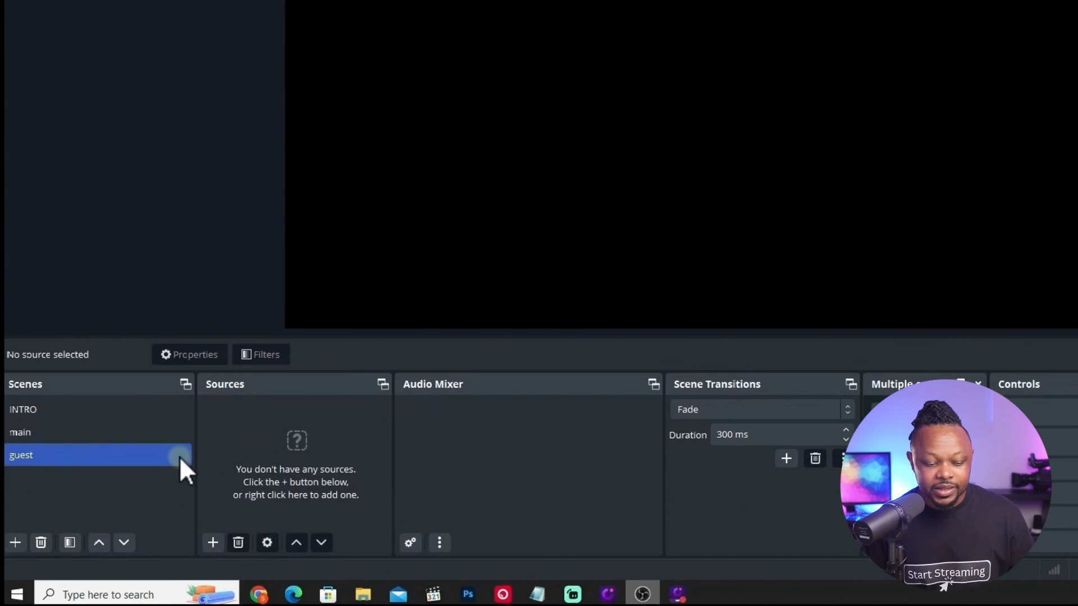
Copy the Overlay main source from the main scene and paste it as a reference into the guest scene.
{"action": "left_click", "coordinate": [43, 435]}
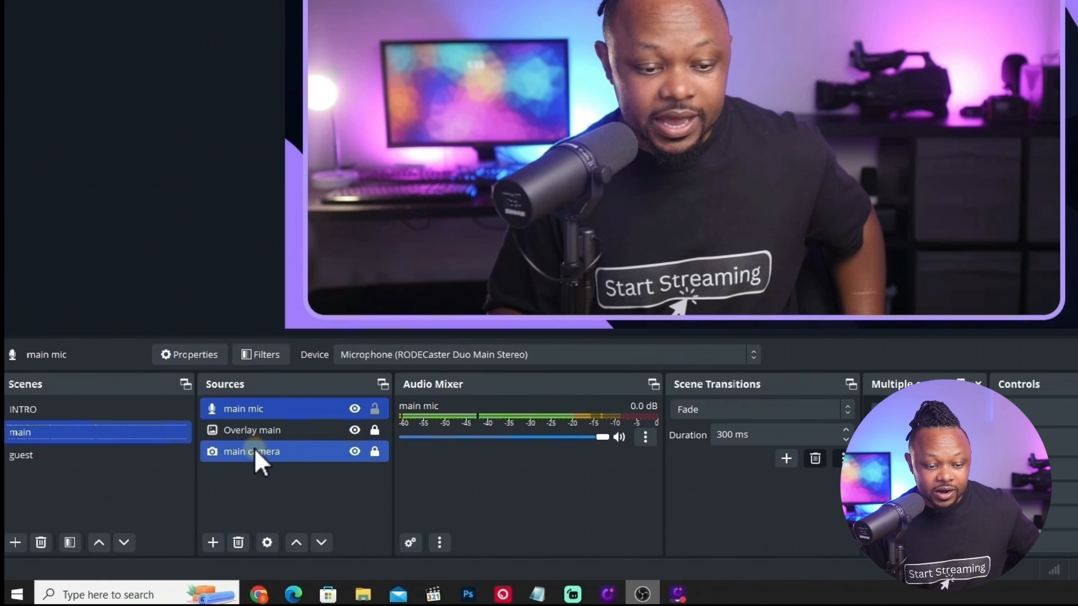
{"action": "right_click", "coordinate": [260, 430]}
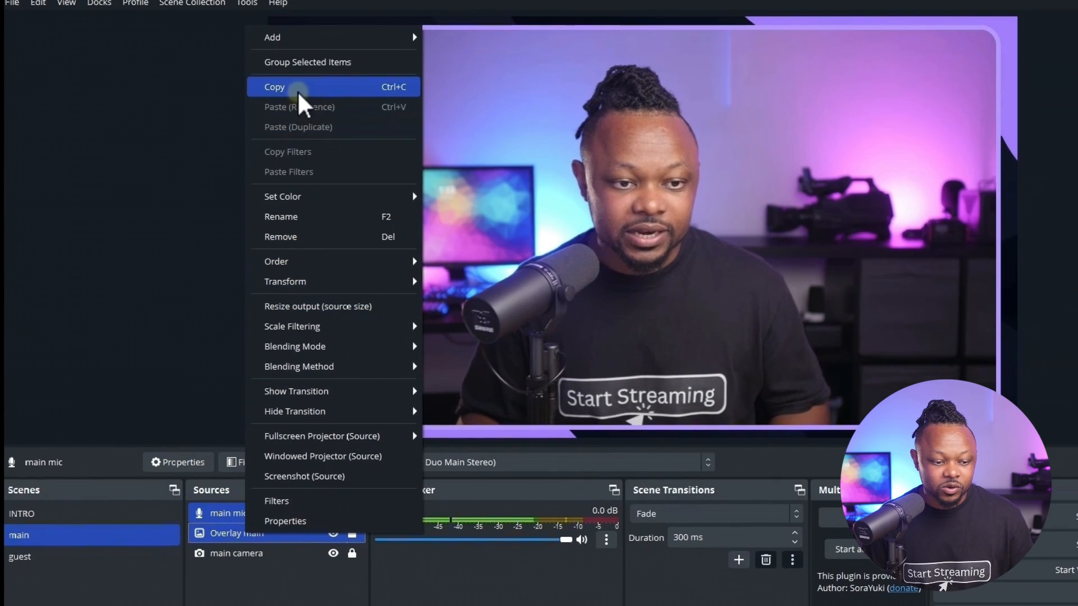
{"action": "left_click", "coordinate": [317, 0]}
{"action": "left_click", "coordinate": [63, 456]}
{"action": "right_click", "coordinate": [215, 519]}
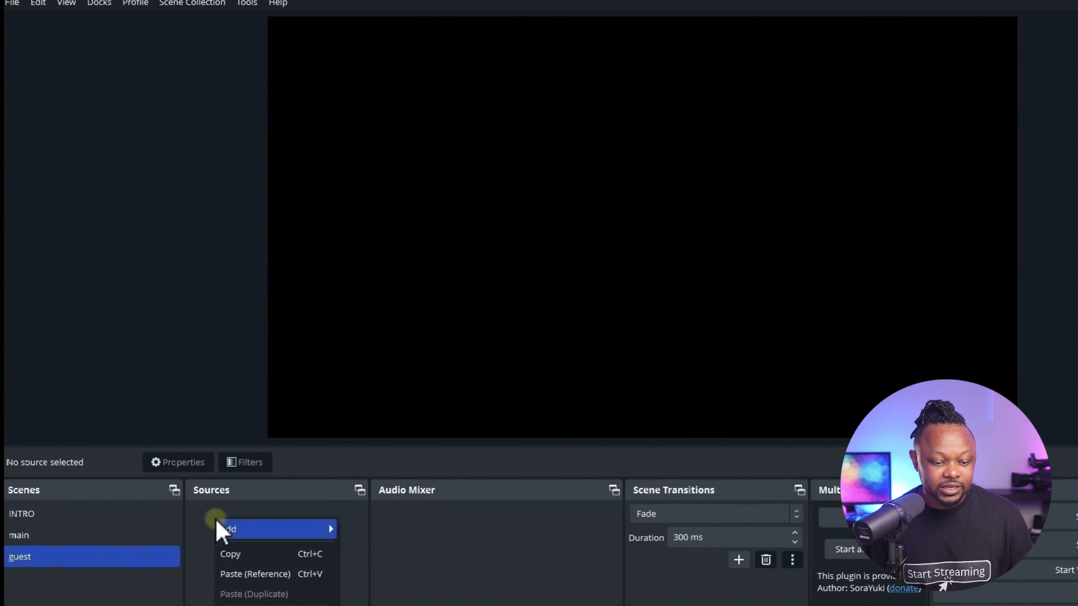
{"action": "left_click", "coordinate": [248, 573]}
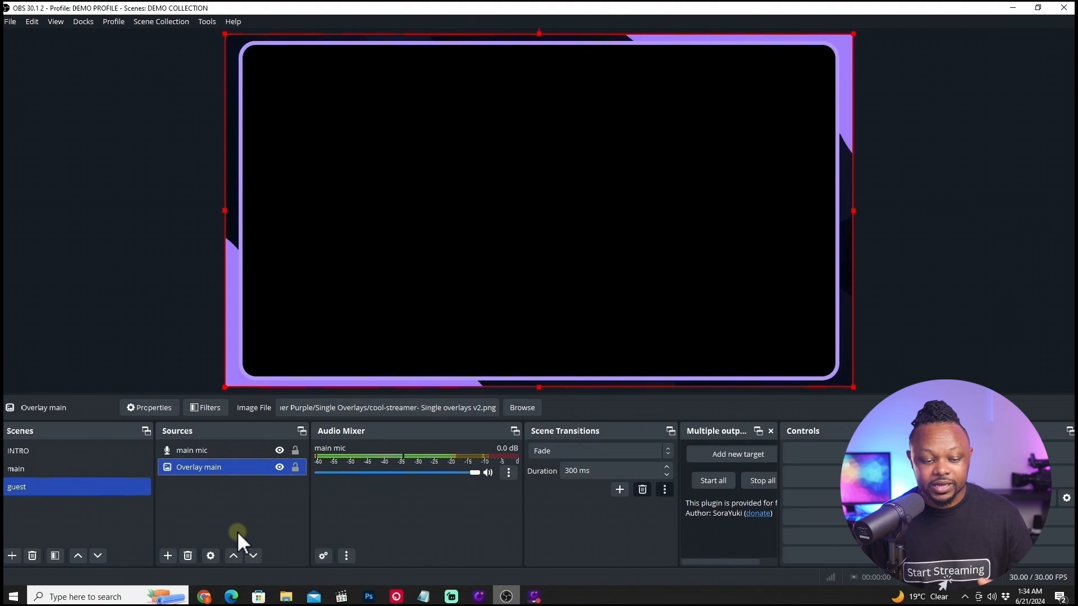
Add a Browser source named guest remote to the guest scene.
{"action": "left_click", "coordinate": [167, 556]}
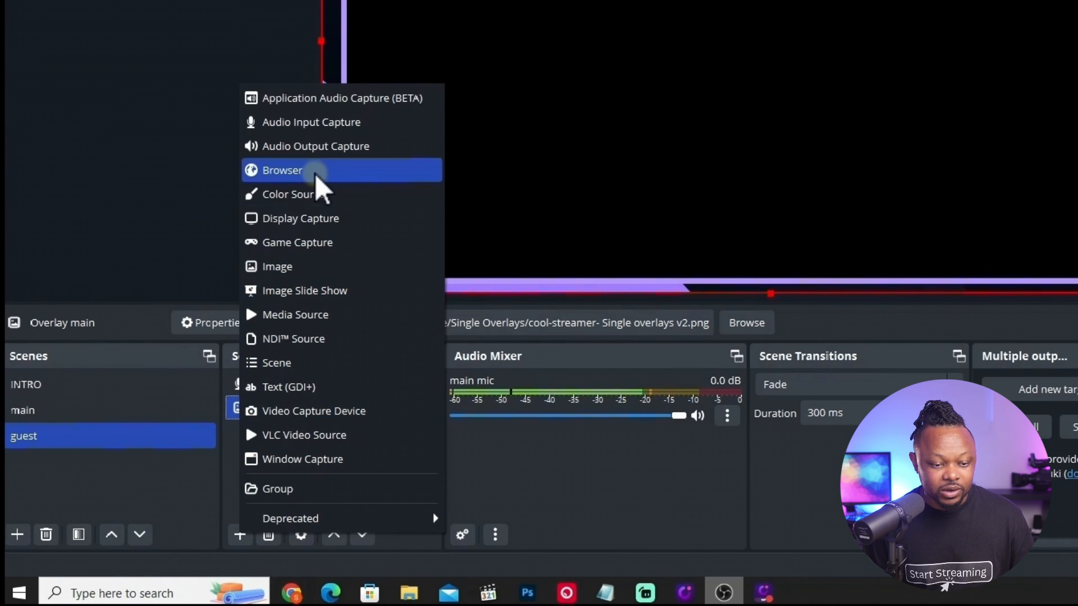
{"action": "left_click", "coordinate": [282, 173]}
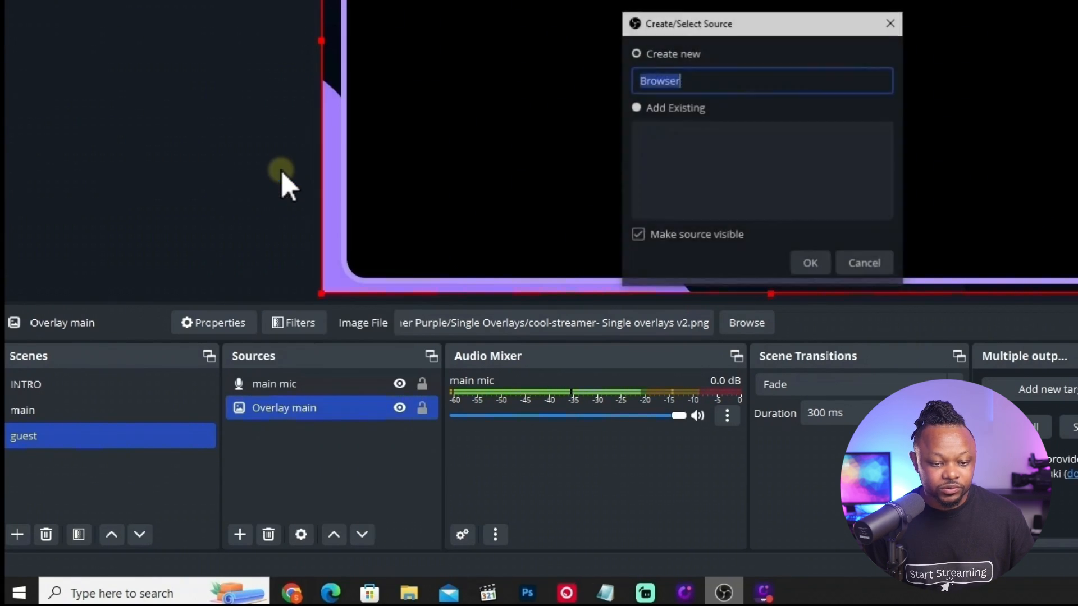
{"action": "type", "text": "gu"}
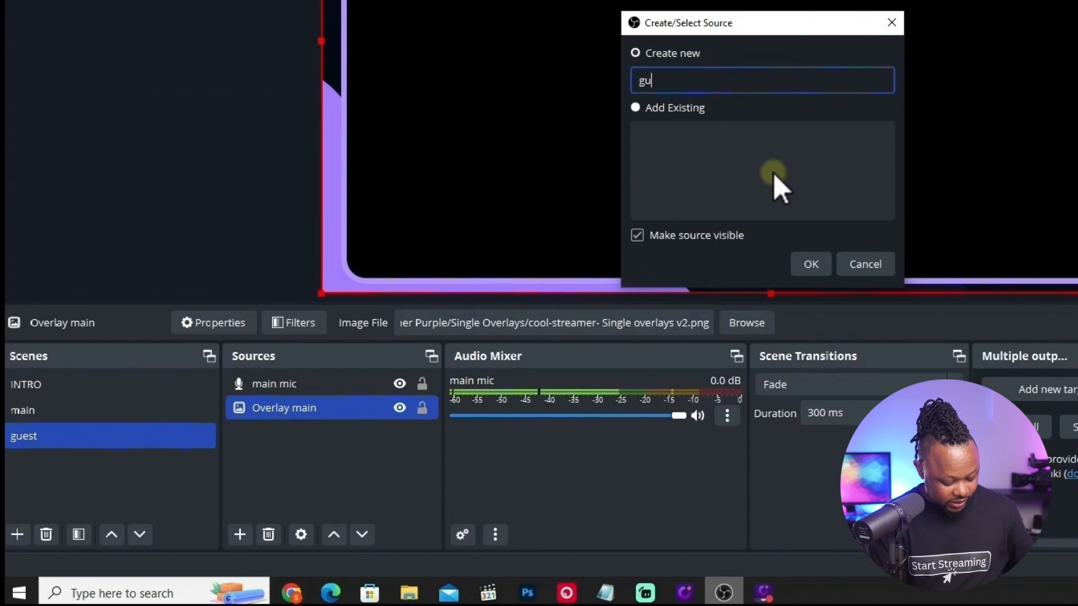
{"action": "type", "text": "est remote"}
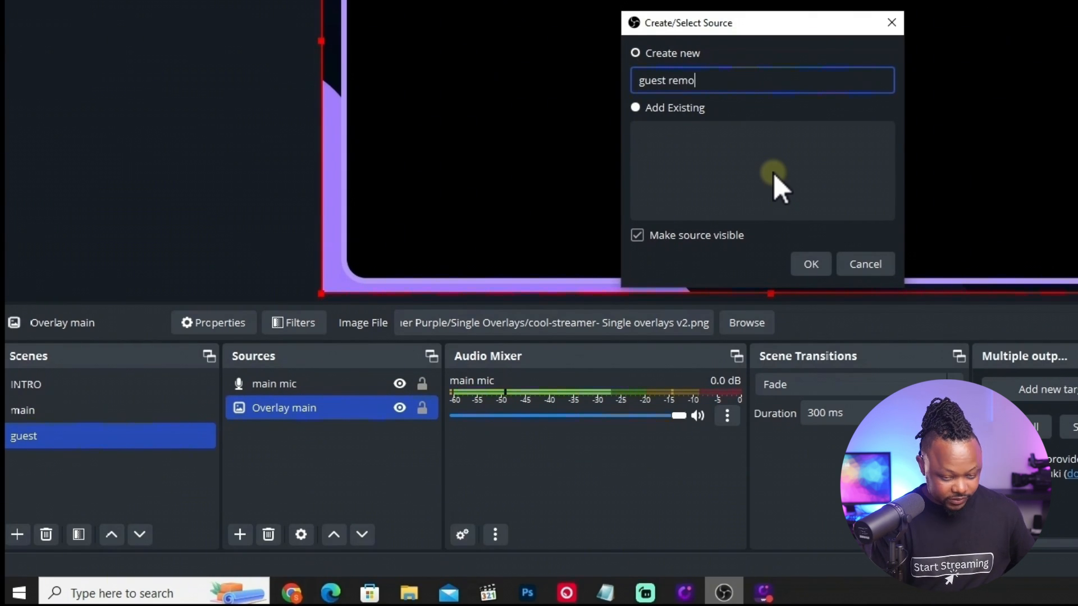
{"action": "left_click", "coordinate": [812, 271]}
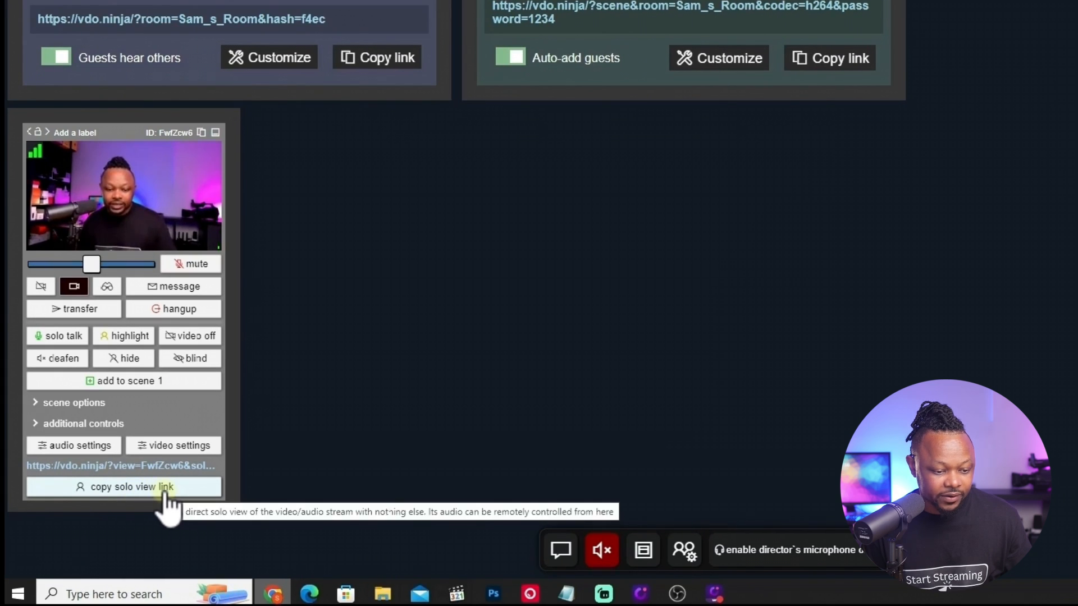
Examine the guest's solo view link, video settings and audio settings in the VDO.Ninja director room.
{"action": "left_click", "coordinate": [165, 493]}
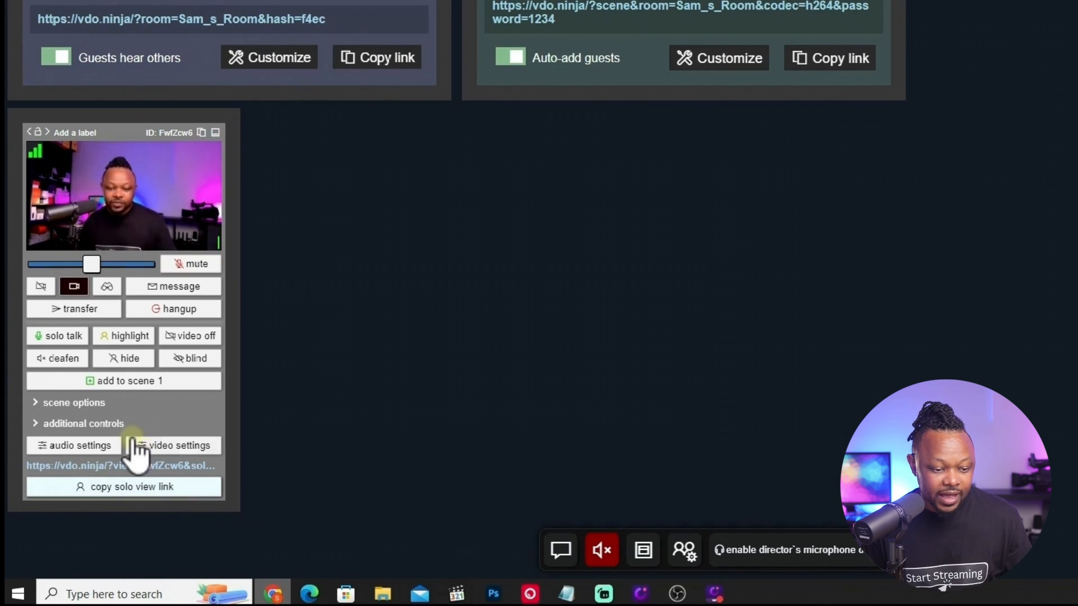
{"action": "left_click", "coordinate": [147, 449]}
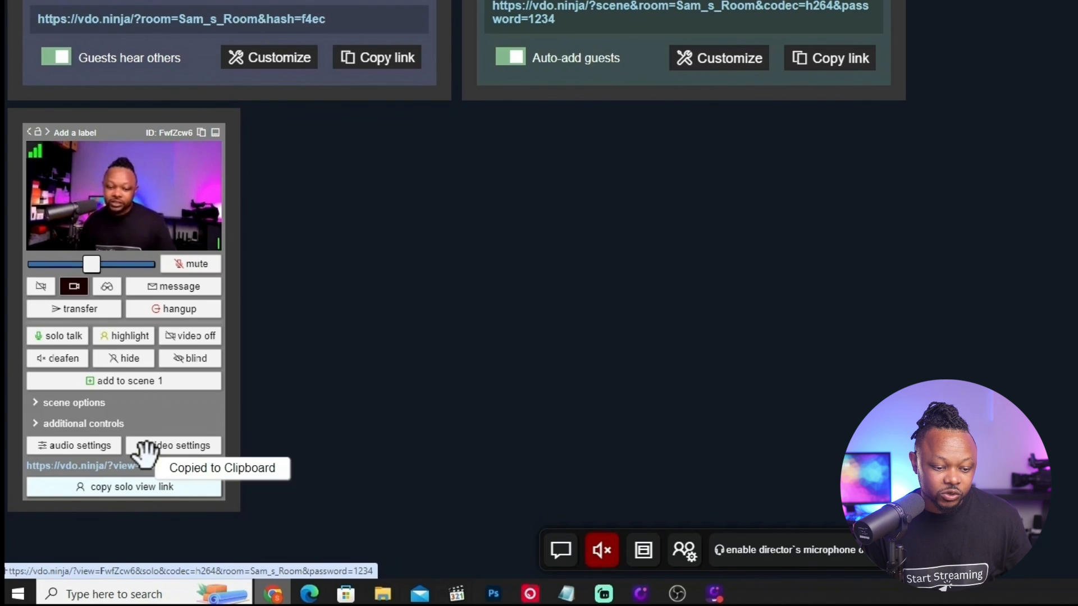
{"action": "left_click", "coordinate": [146, 452]}
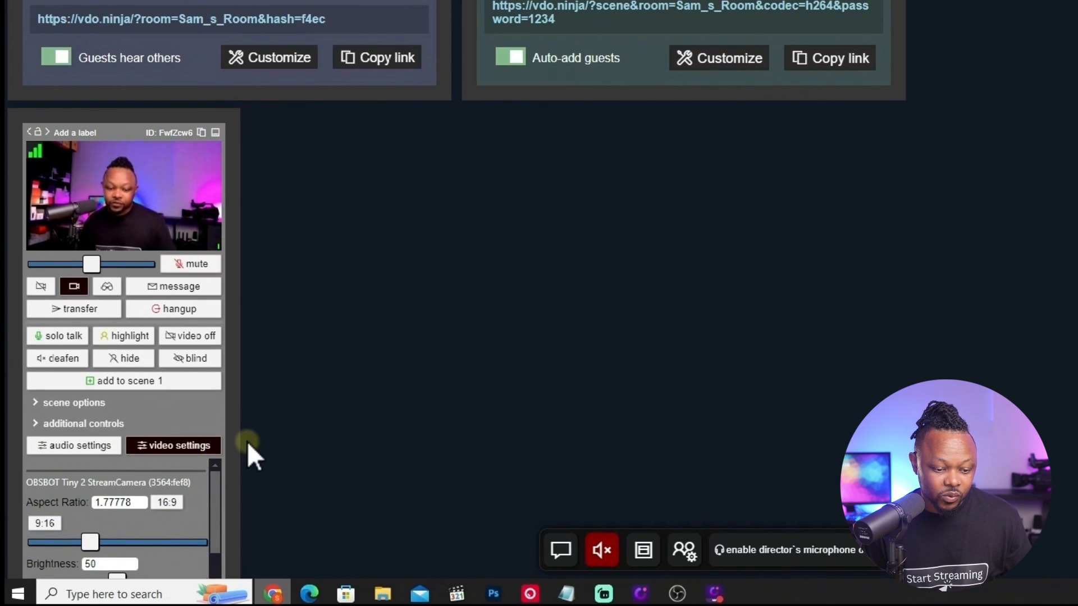
{"action": "scroll", "coordinate": [247, 441], "scroll_direction": "down", "scroll_amount": 4}
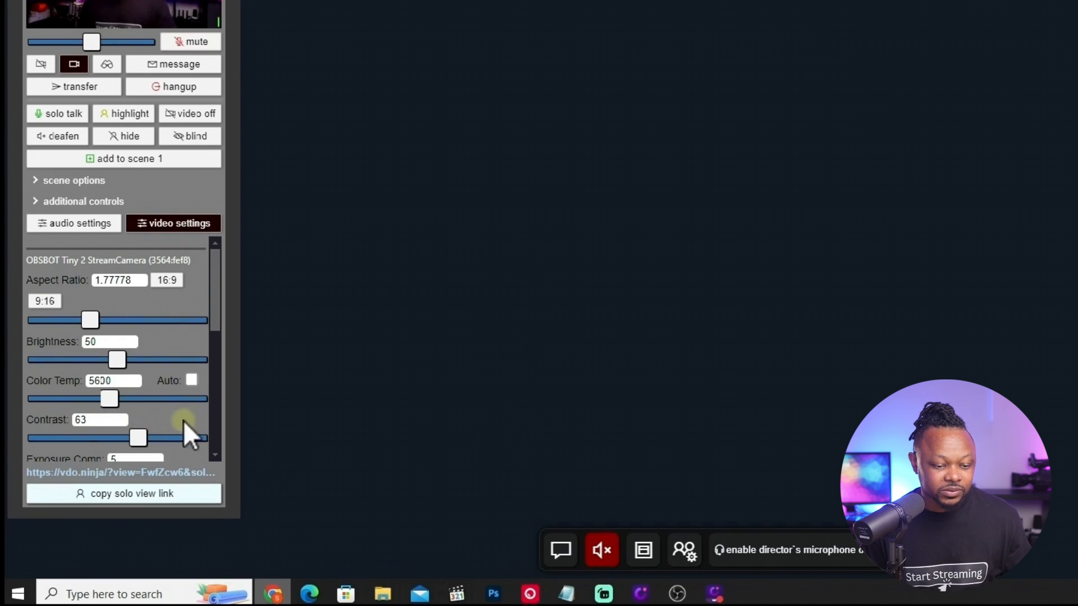
{"action": "scroll", "coordinate": [202, 410], "scroll_direction": "down", "scroll_amount": 3}
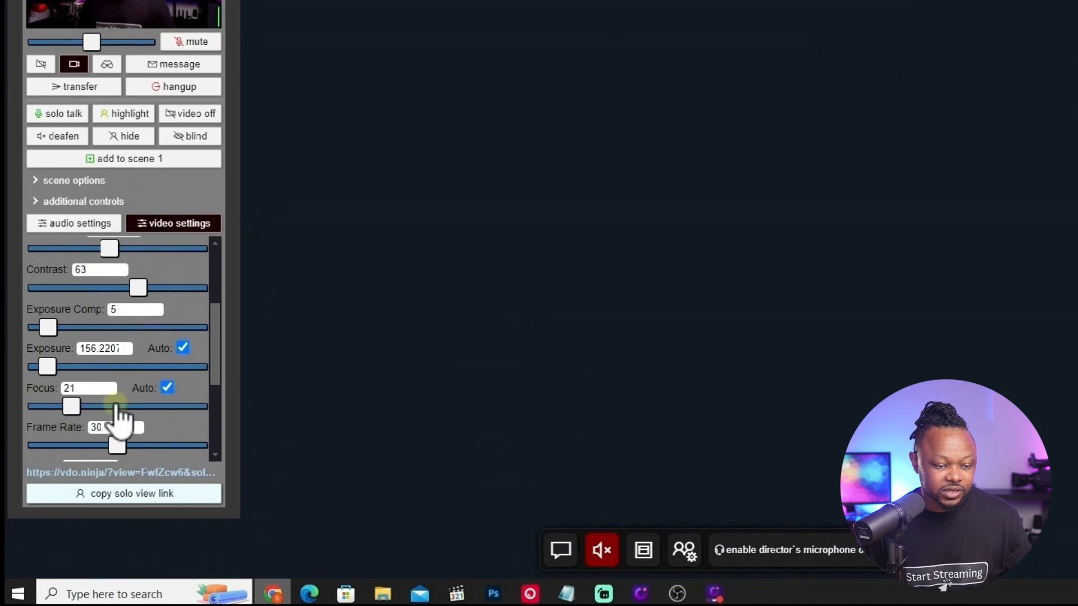
{"action": "left_click_drag", "start_coordinate": [216, 351], "coordinate": [218, 259]}
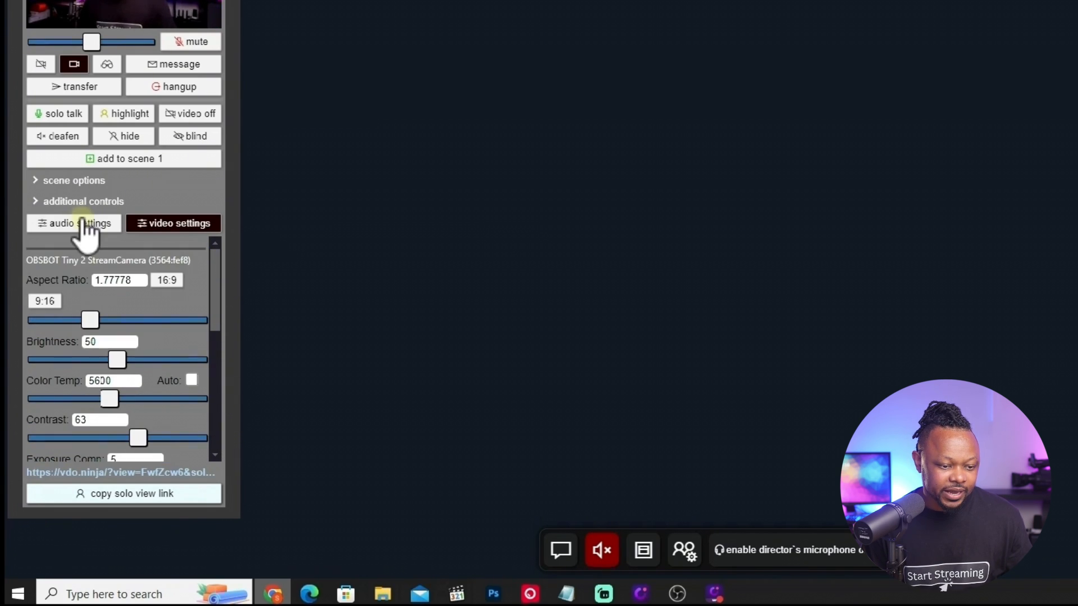
{"action": "left_click", "coordinate": [52, 225]}
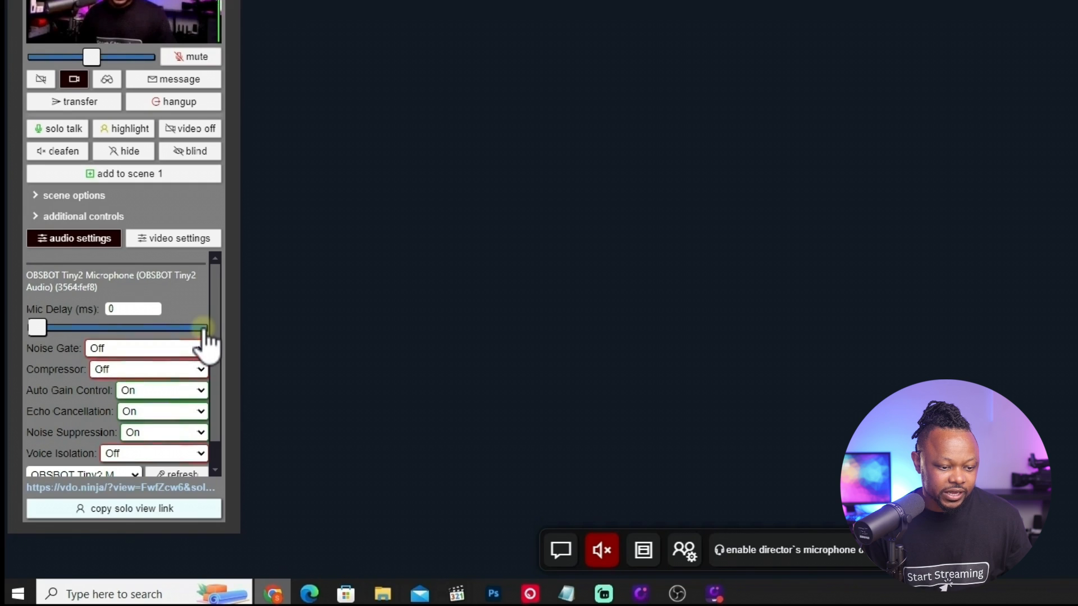
{"action": "left_click_drag", "start_coordinate": [217, 301], "coordinate": [221, 353]}
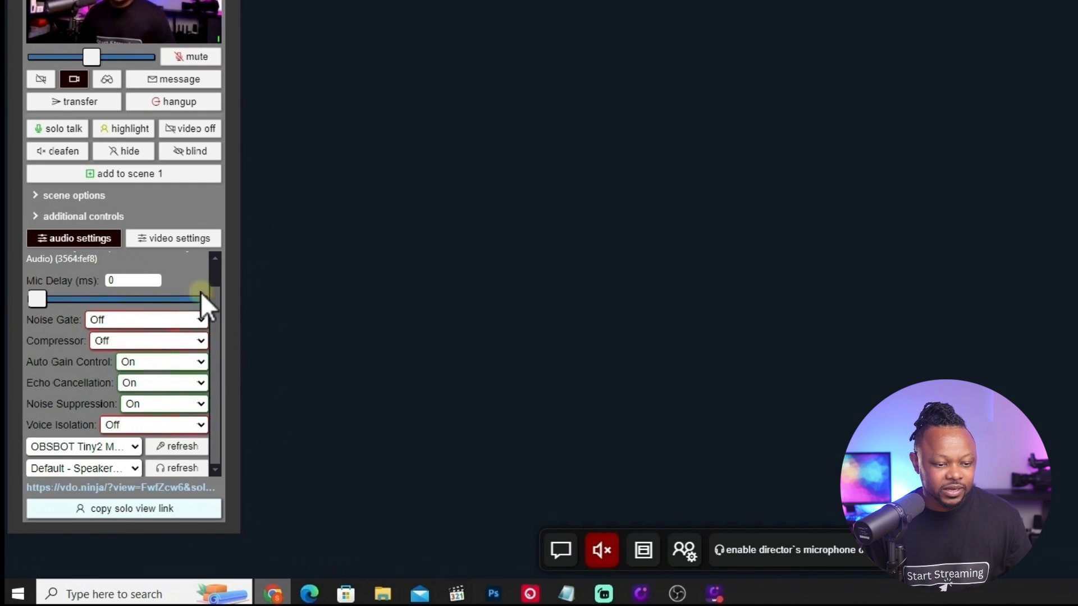
Copy the guest's solo view link from the VDO.Ninja director room.
{"action": "left_click", "coordinate": [126, 509]}
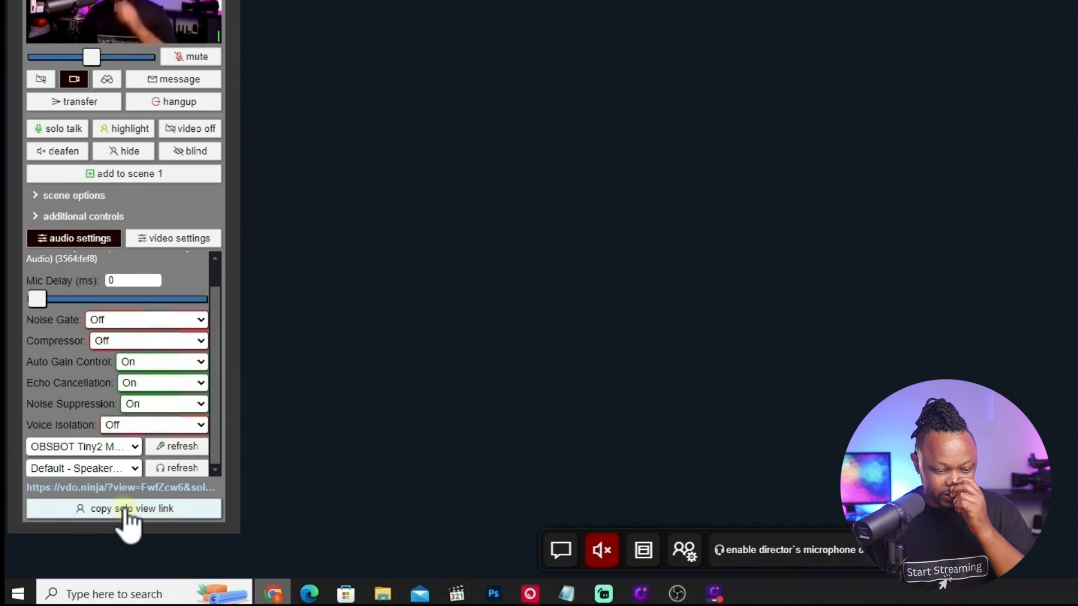
{"action": "scroll", "coordinate": [476, 440], "scroll_direction": "up", "scroll_amount": 2}
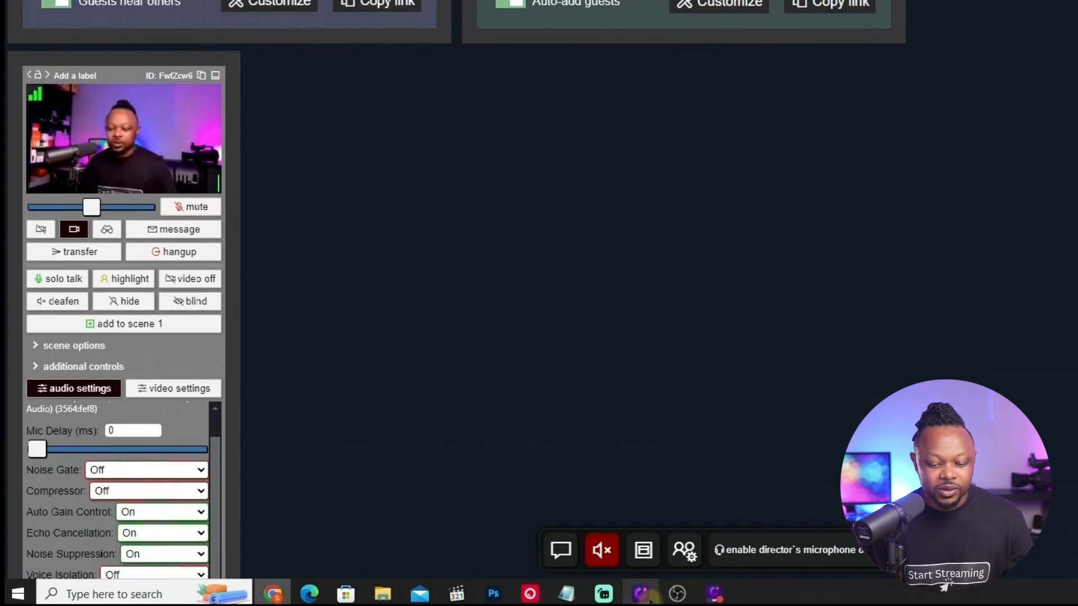
Switch back to OBS and paste the guest's solo view link as the guest remote browser source URL.
{"action": "left_click", "coordinate": [677, 594]}
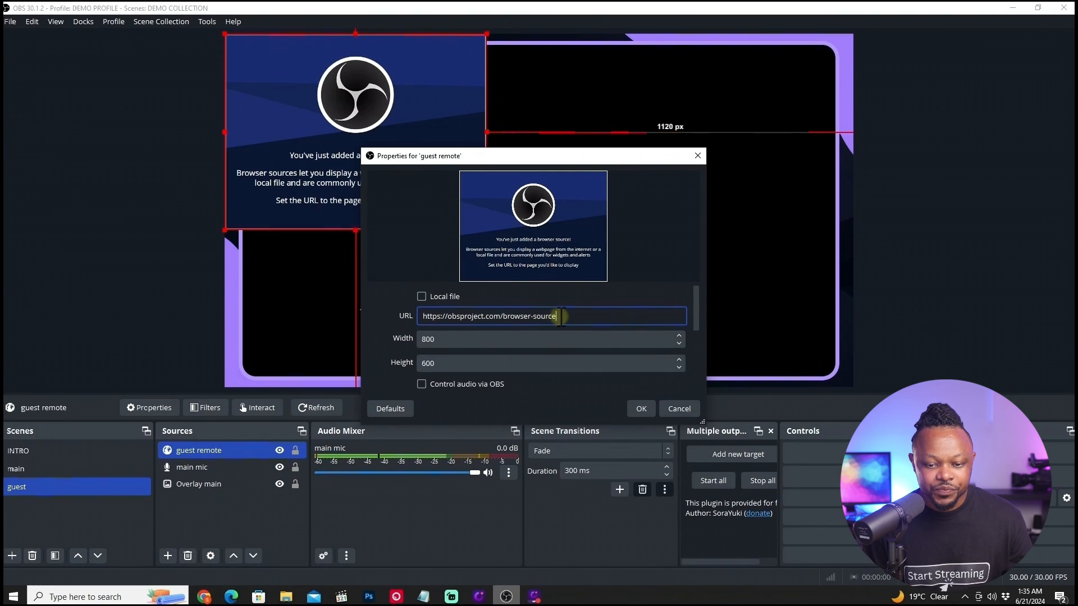
{"action": "right_click", "coordinate": [452, 316]}
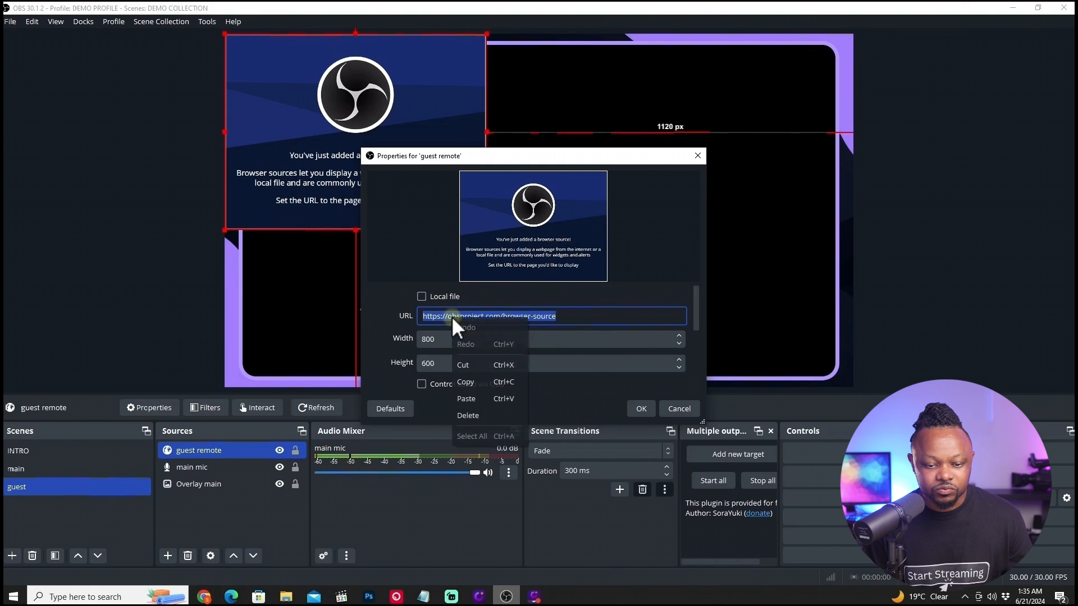
{"action": "left_click", "coordinate": [484, 396]}
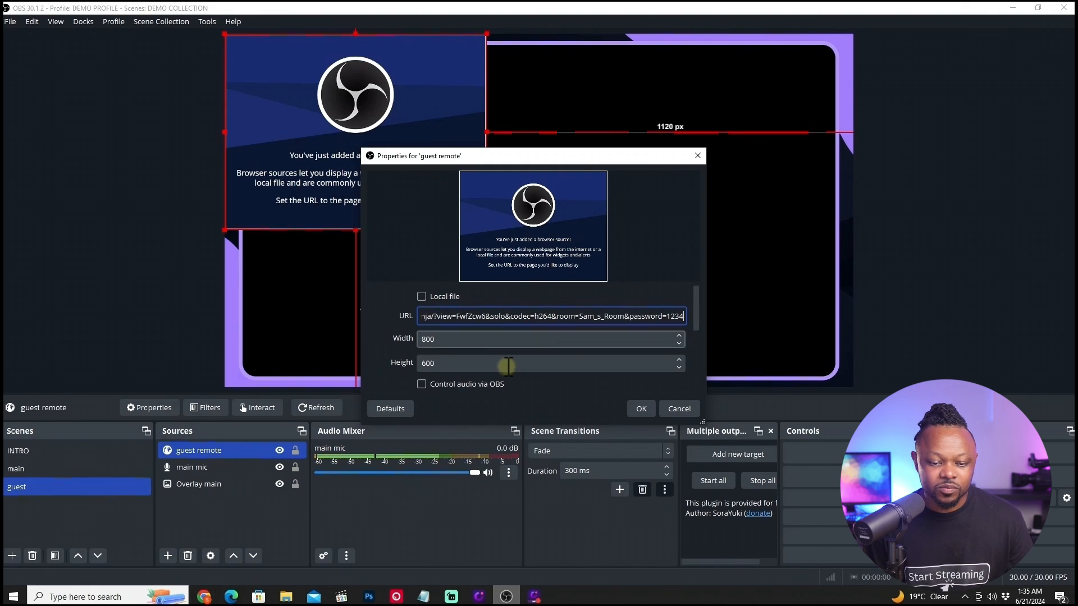
Set the browser source size to 1920 by 1080 and enable Control audio via OBS.
{"action": "left_click", "coordinate": [443, 339]}
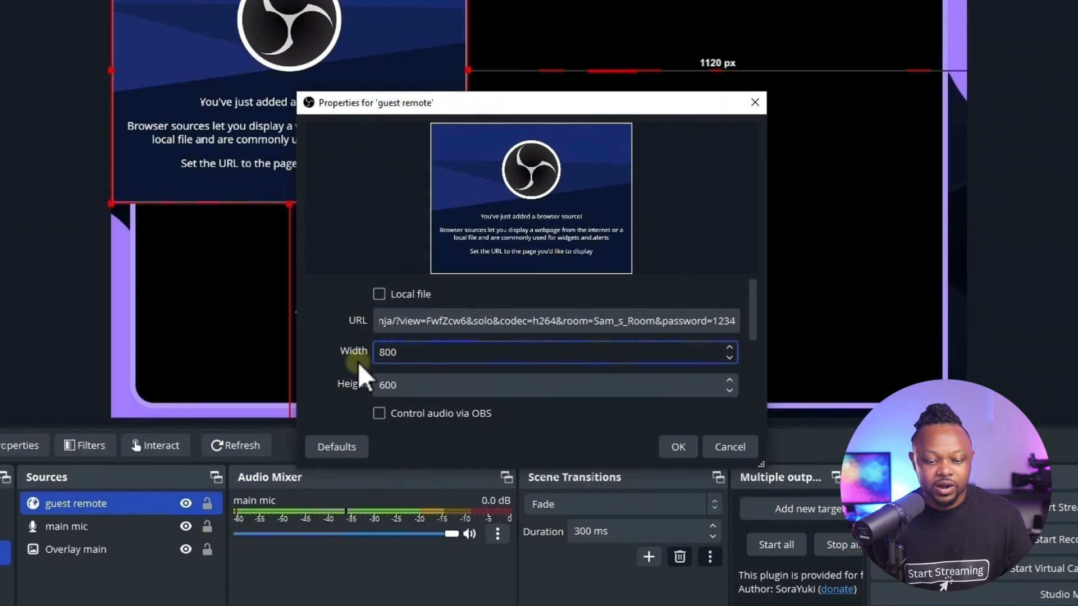
{"action": "left_click_drag", "start_coordinate": [447, 338], "coordinate": [419, 340]}
{"action": "type", "text": "1920"}
{"action": "left_click", "coordinate": [420, 387]}
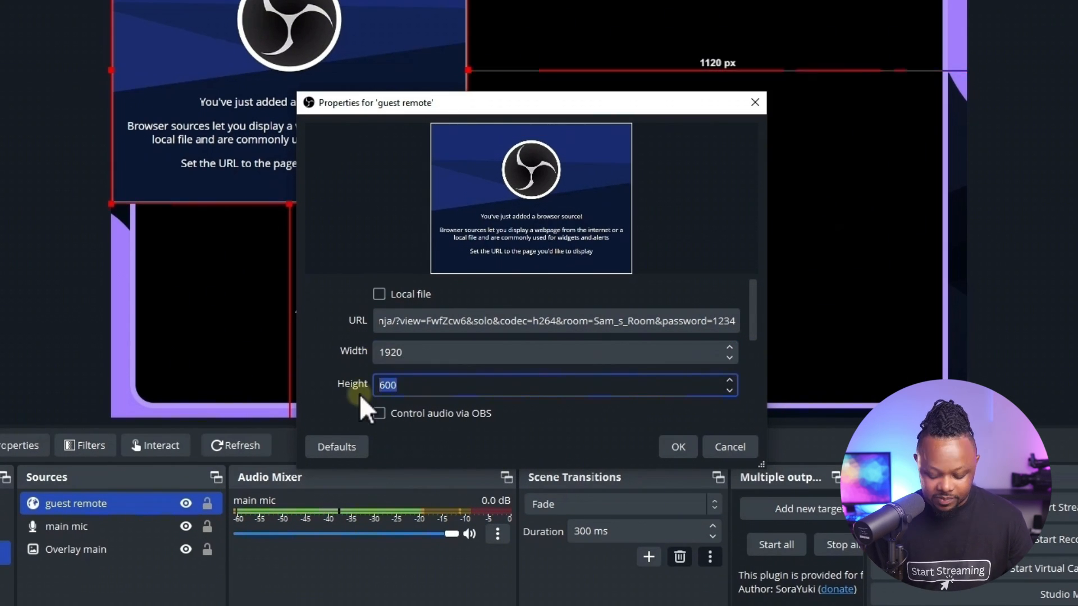
{"action": "type", "text": "1080"}
{"action": "left_click", "coordinate": [378, 416]}
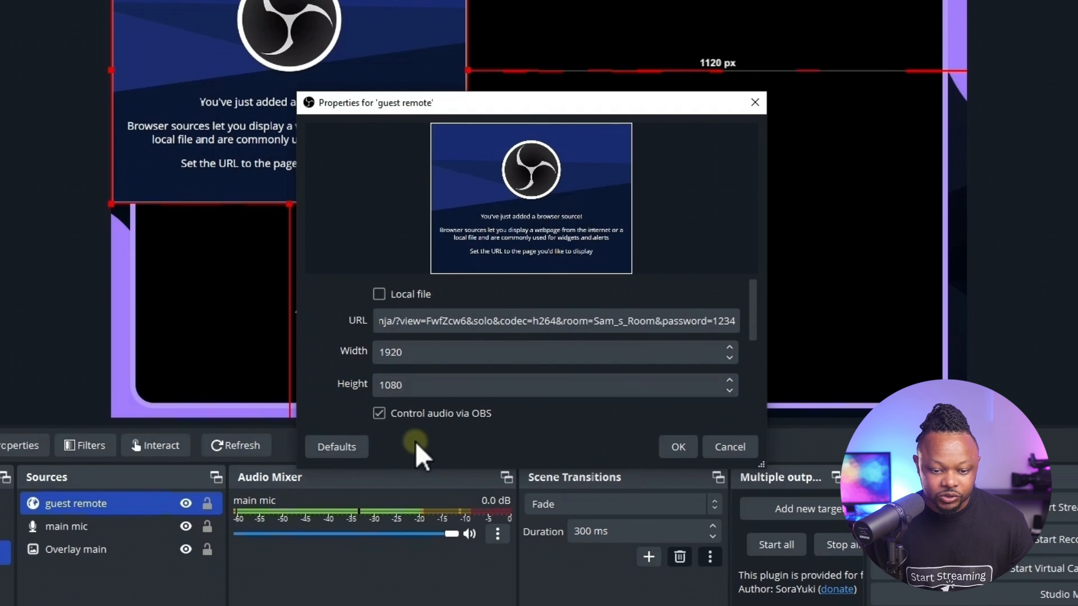
Enable a custom frame rate of 30 FPS and confirm the guest remote properties.
{"action": "left_click_drag", "start_coordinate": [751, 315], "coordinate": [753, 345]}
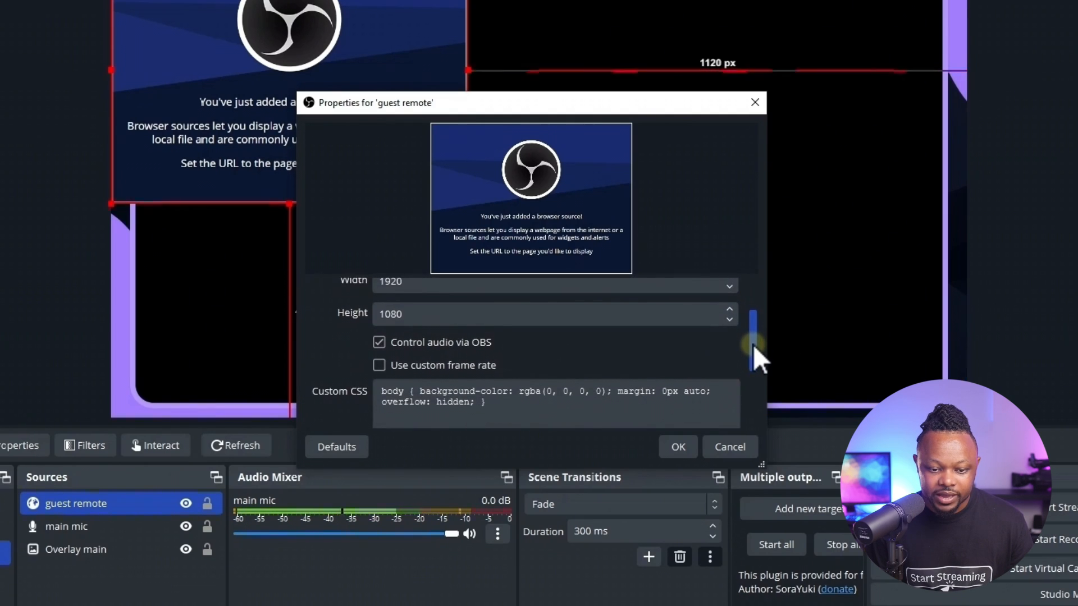
{"action": "left_click", "coordinate": [380, 360]}
{"action": "left_click_drag", "start_coordinate": [755, 332], "coordinate": [757, 377]}
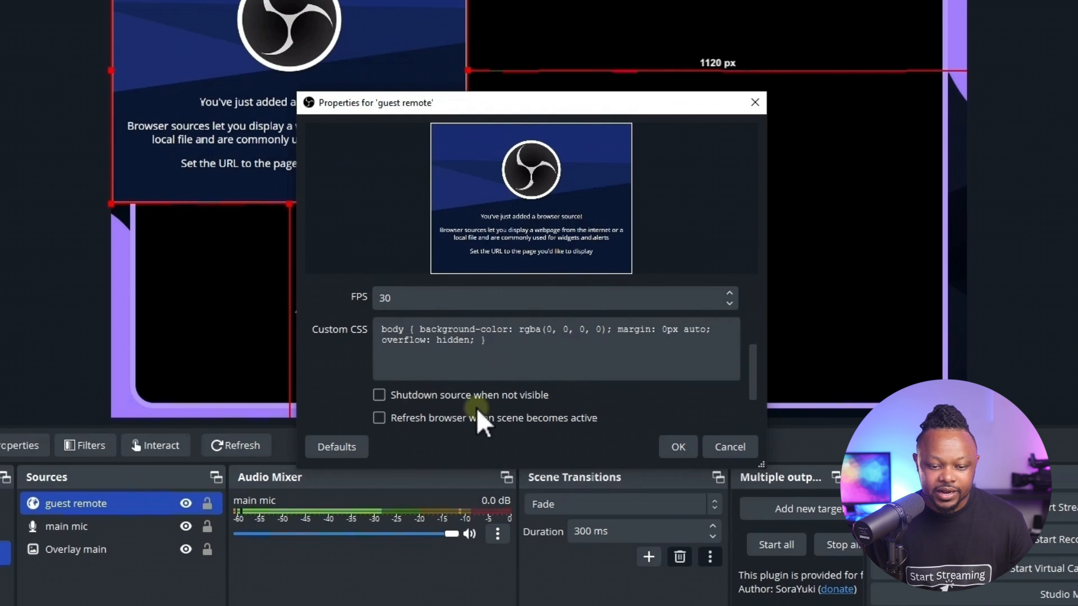
{"action": "left_click_drag", "start_coordinate": [757, 376], "coordinate": [760, 410]}
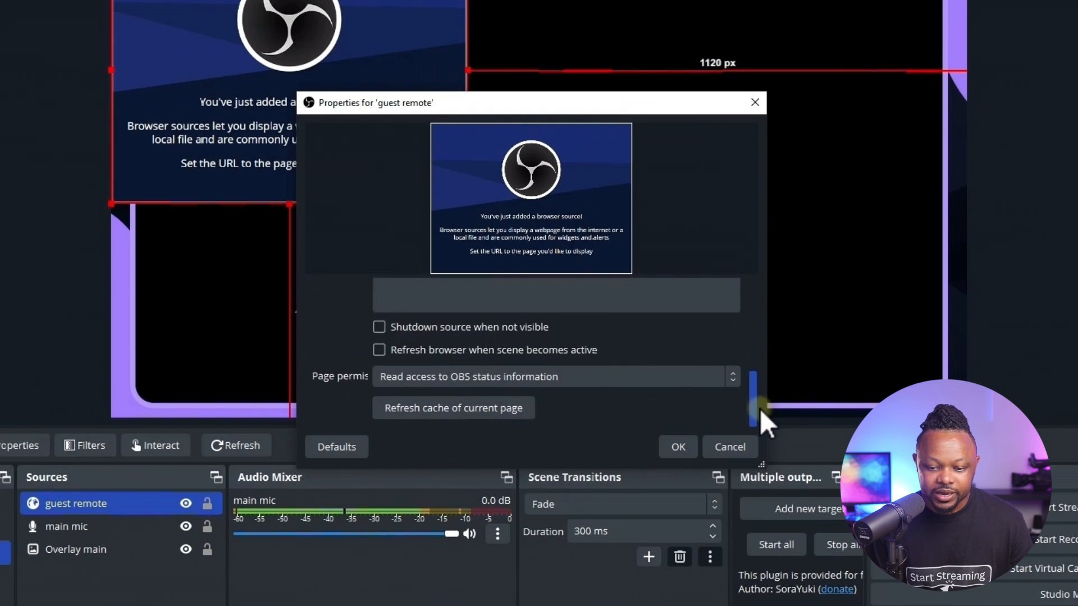
{"action": "left_click", "coordinate": [678, 447]}
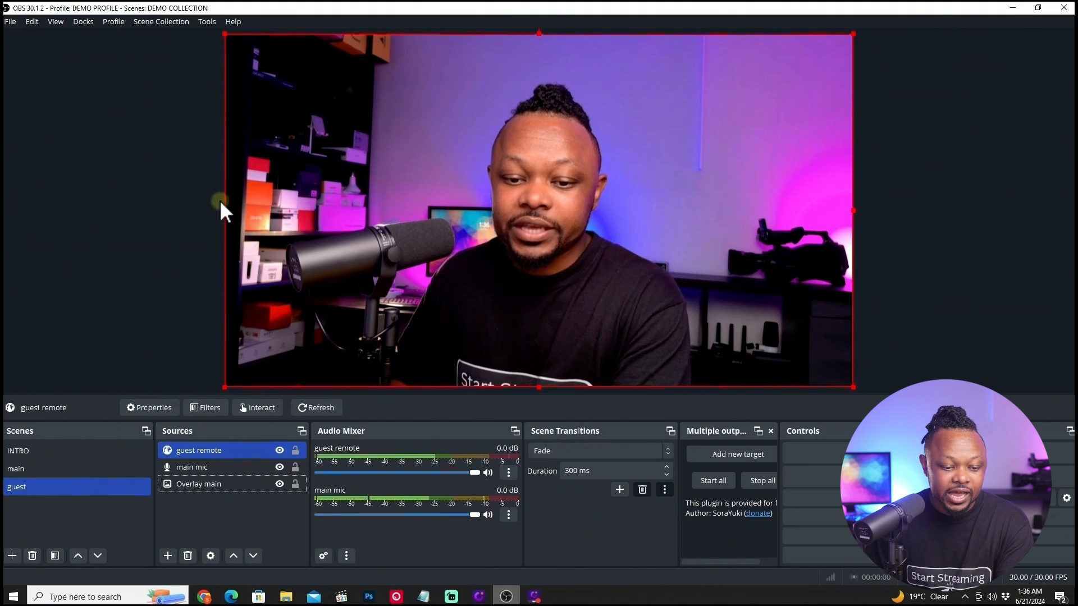
Move the Overlay main source above guest remote in the guest scene and lock it.
{"action": "left_click", "coordinate": [211, 478], "text": "ctrl"}
{"action": "left_click_drag", "start_coordinate": [211, 486], "coordinate": [214, 441]}
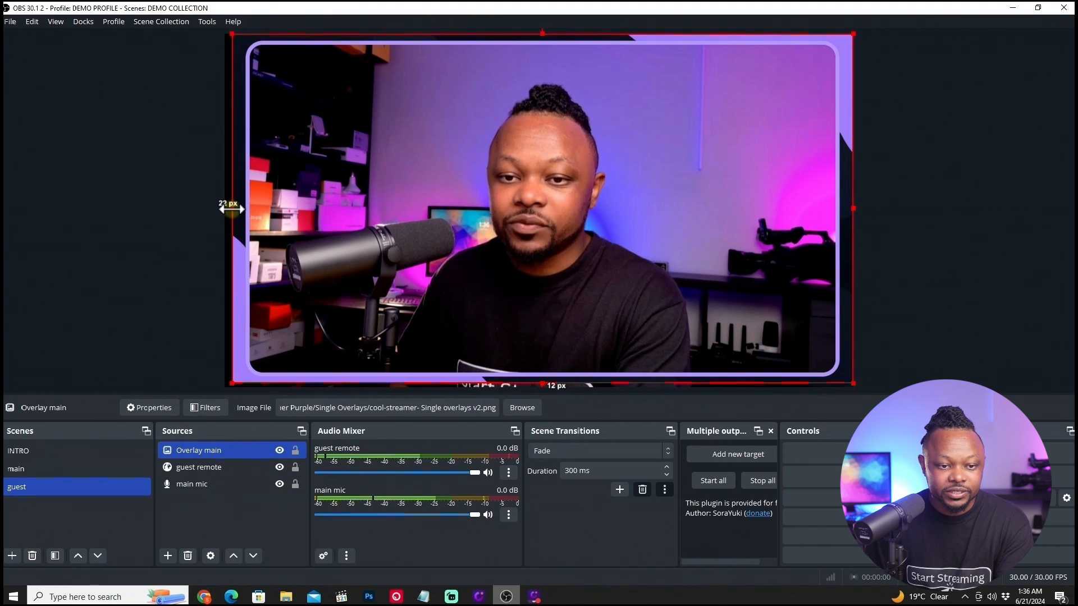
{"action": "left_click", "coordinate": [294, 452]}
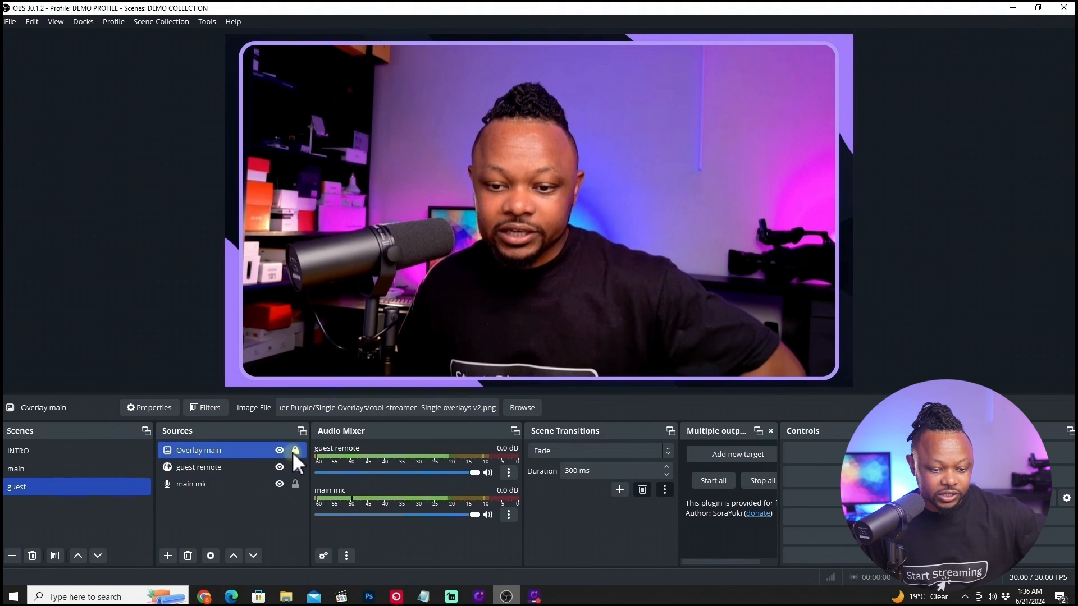
Resize the guest remote video to fit inside the overlay frame and lock the source.
{"action": "left_click", "coordinate": [222, 469]}
{"action": "left_click_drag", "start_coordinate": [224, 210], "coordinate": [229, 202]}
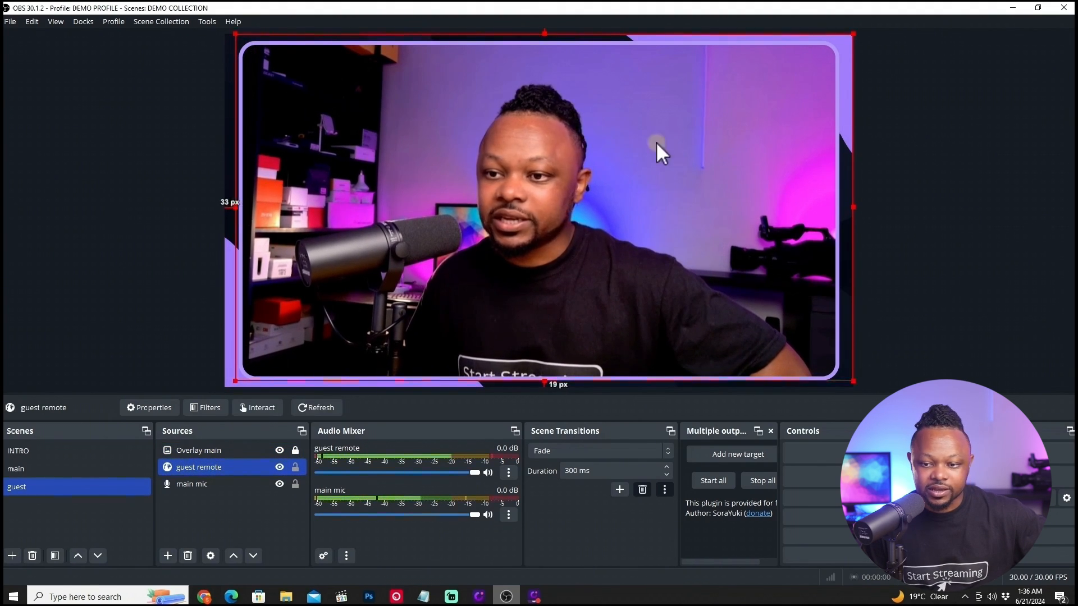
{"action": "left_click_drag", "start_coordinate": [855, 206], "coordinate": [841, 208]}
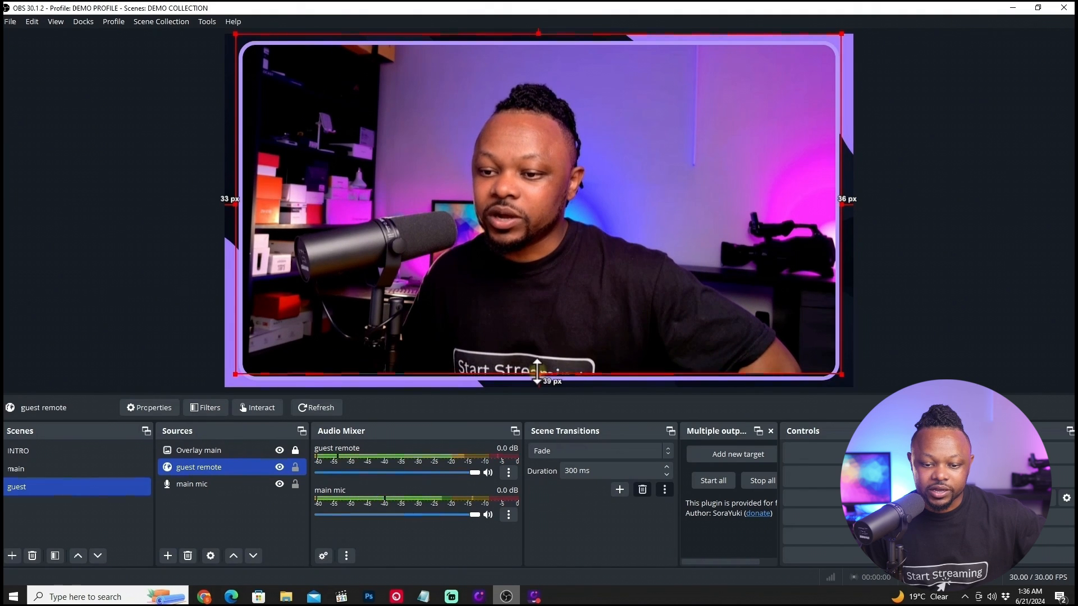
{"action": "left_click_drag", "start_coordinate": [536, 375], "coordinate": [538, 388]}
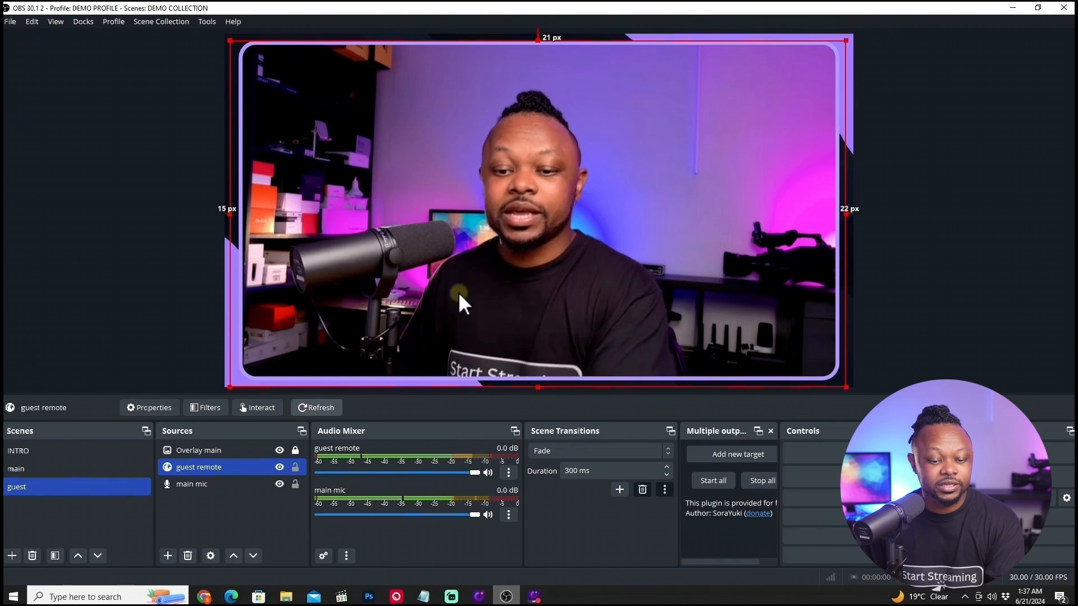
{"action": "left_click", "coordinate": [295, 467]}
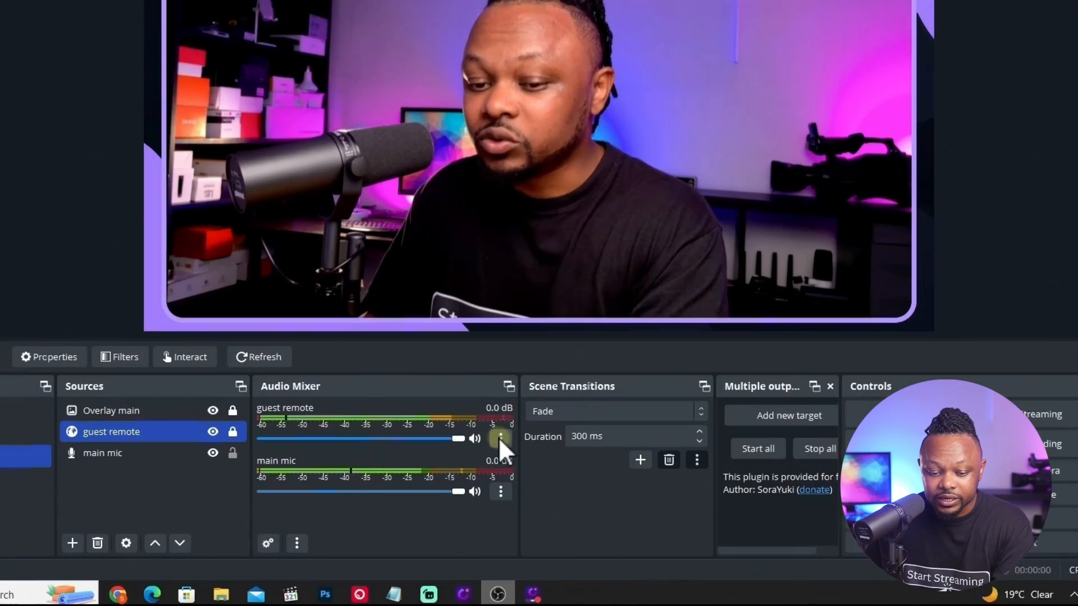
Set the guest remote audio monitoring to Monitor and Output in Advanced Audio Properties.
{"action": "left_click", "coordinate": [509, 473]}
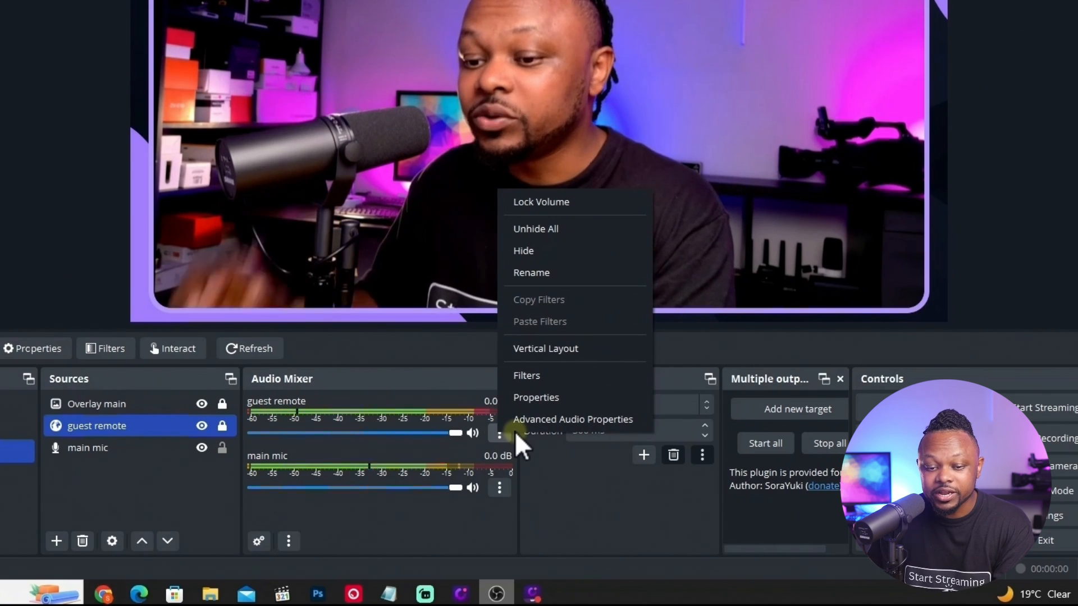
{"action": "left_click", "coordinate": [538, 423]}
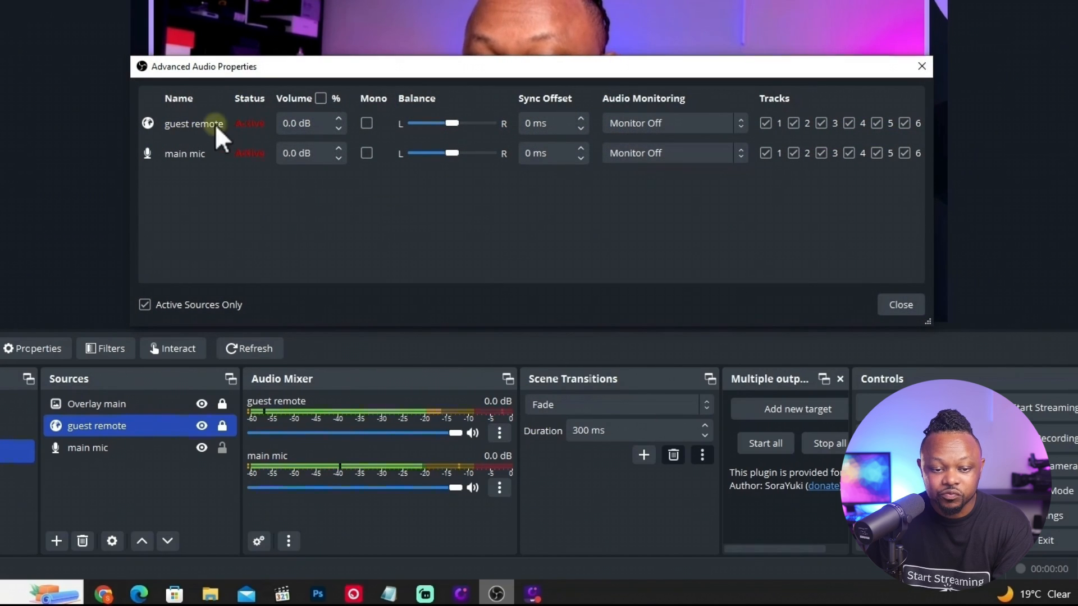
{"action": "left_click", "coordinate": [676, 122]}
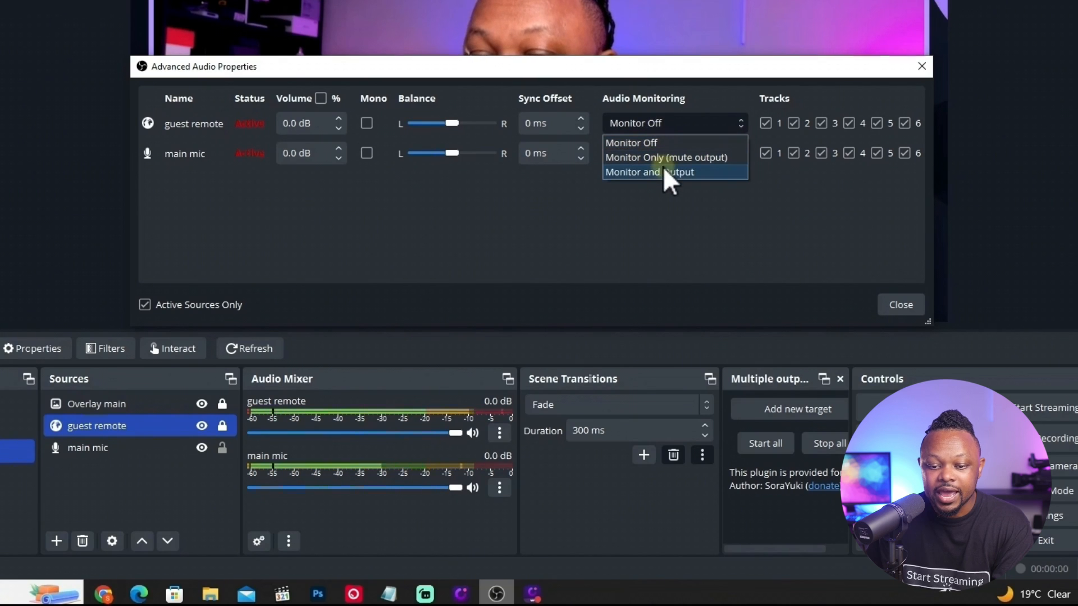
{"action": "left_click", "coordinate": [640, 173]}
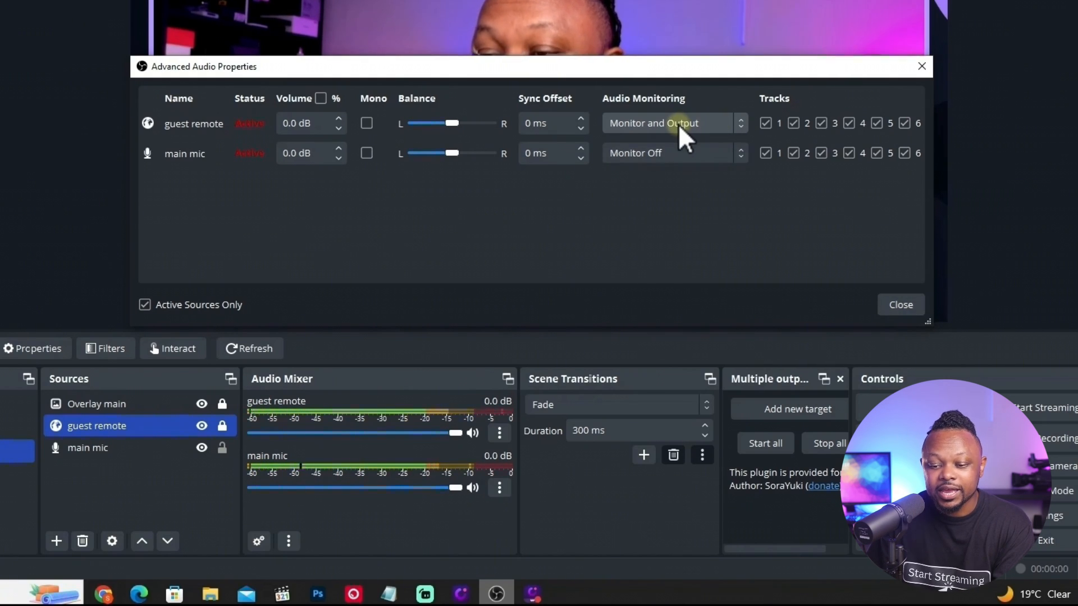
{"action": "left_click", "coordinate": [900, 305]}
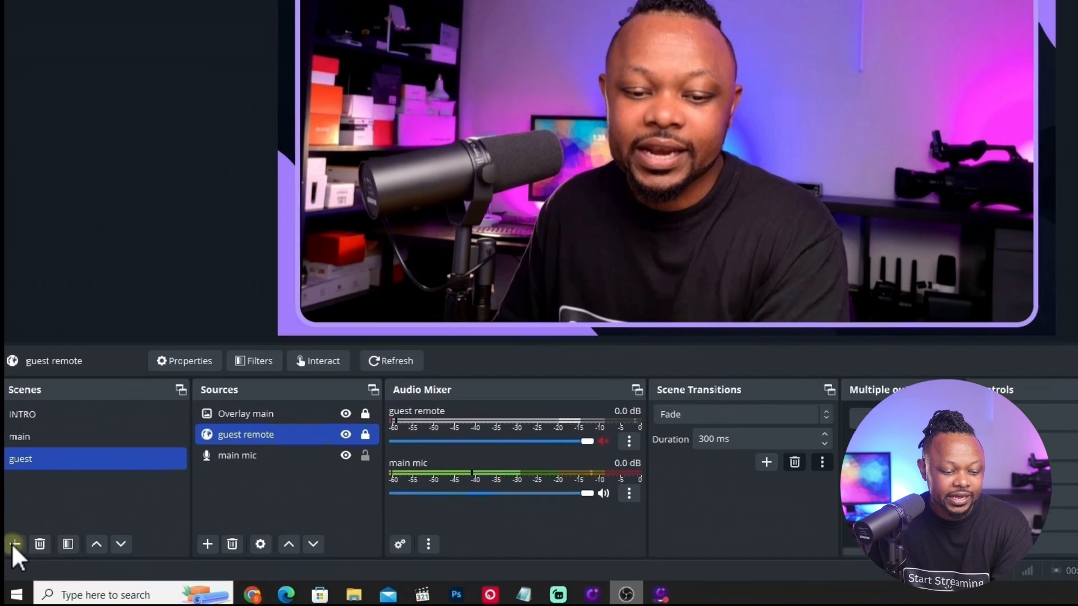
Add a new scene named host and guest.
{"action": "left_click", "coordinate": [15, 543]}
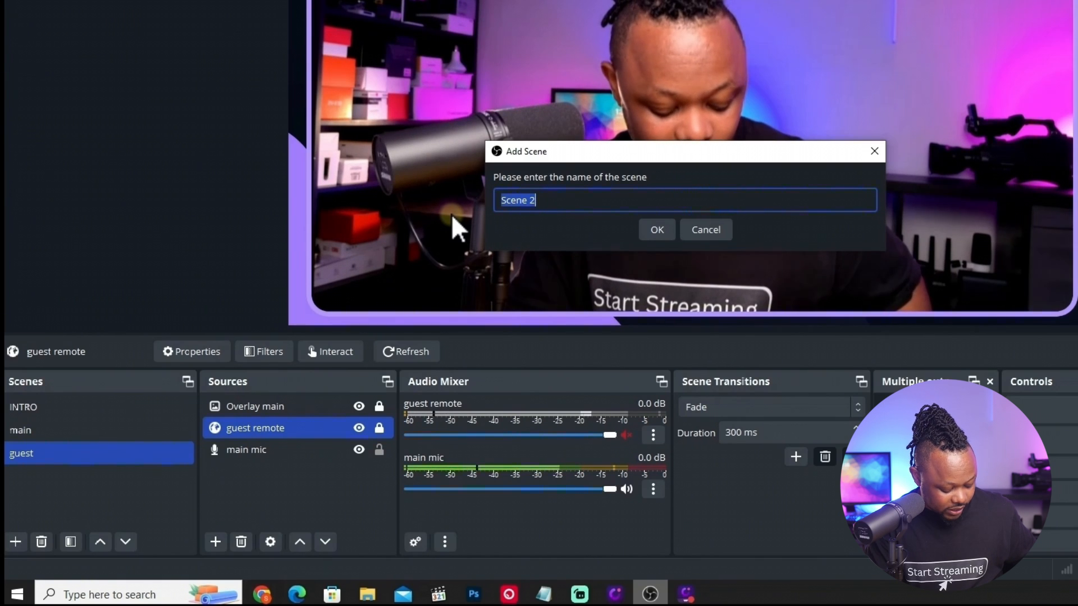
{"action": "type", "text": "host and gue"}
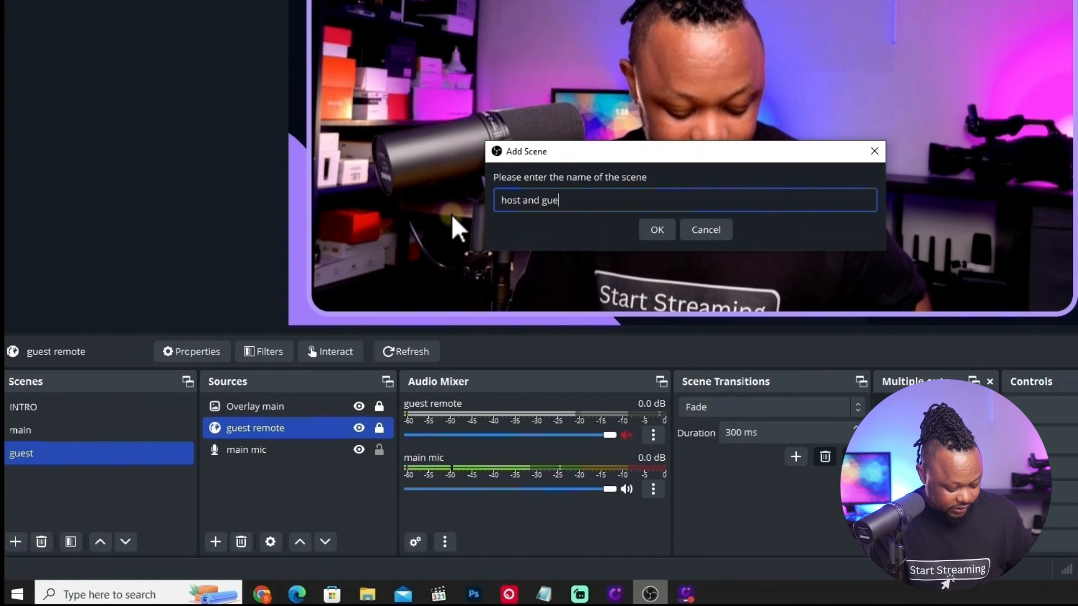
{"action": "type", "text": "st"}
{"action": "key", "text": "Return"}
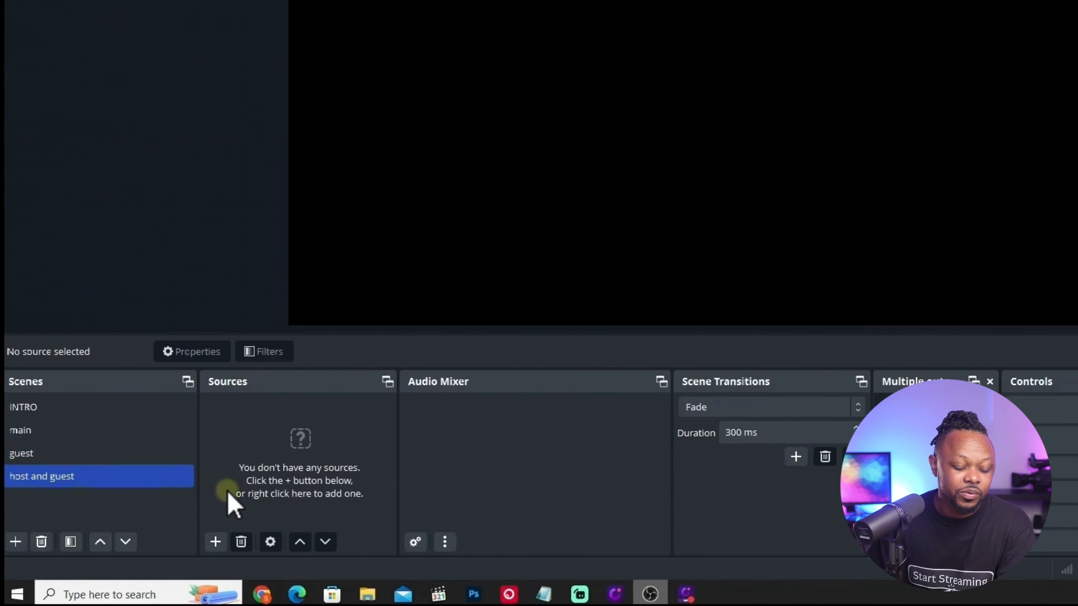
Copy the main mic source from the main scene and paste it as a reference into the host and guest scene.
{"action": "left_click", "coordinate": [48, 430]}
{"action": "left_click", "coordinate": [281, 411]}
{"action": "right_click", "coordinate": [280, 410]}
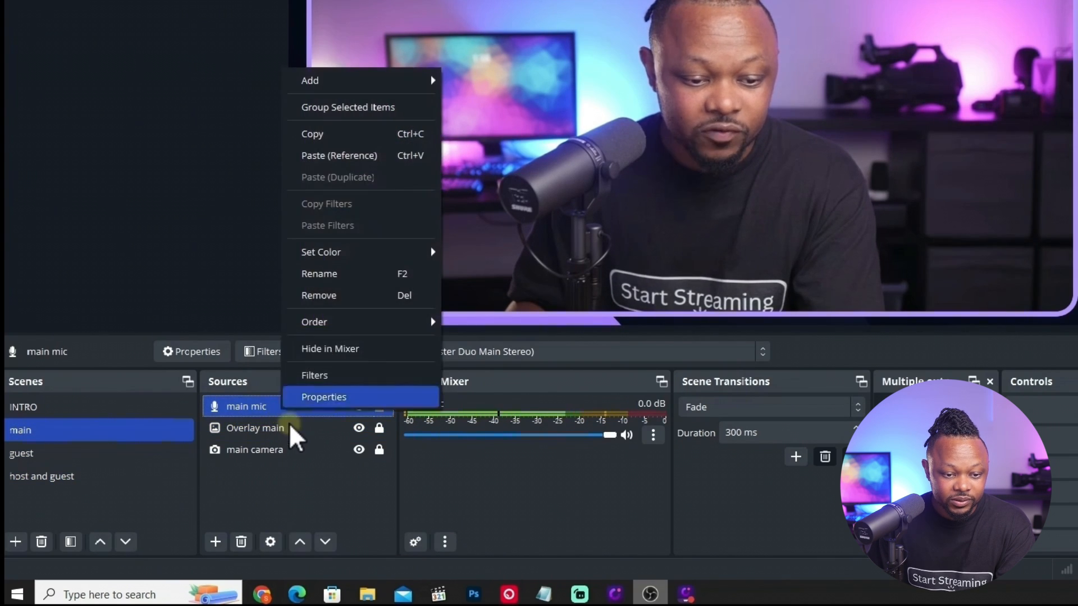
{"action": "left_click", "coordinate": [72, 476]}
{"action": "right_click", "coordinate": [223, 422]}
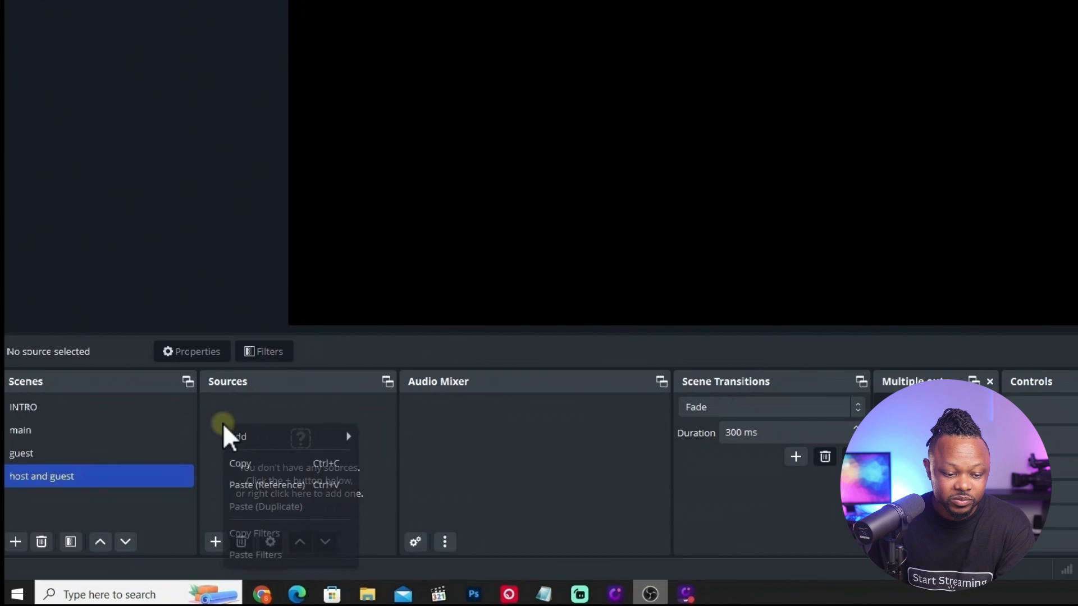
{"action": "left_click", "coordinate": [260, 484]}
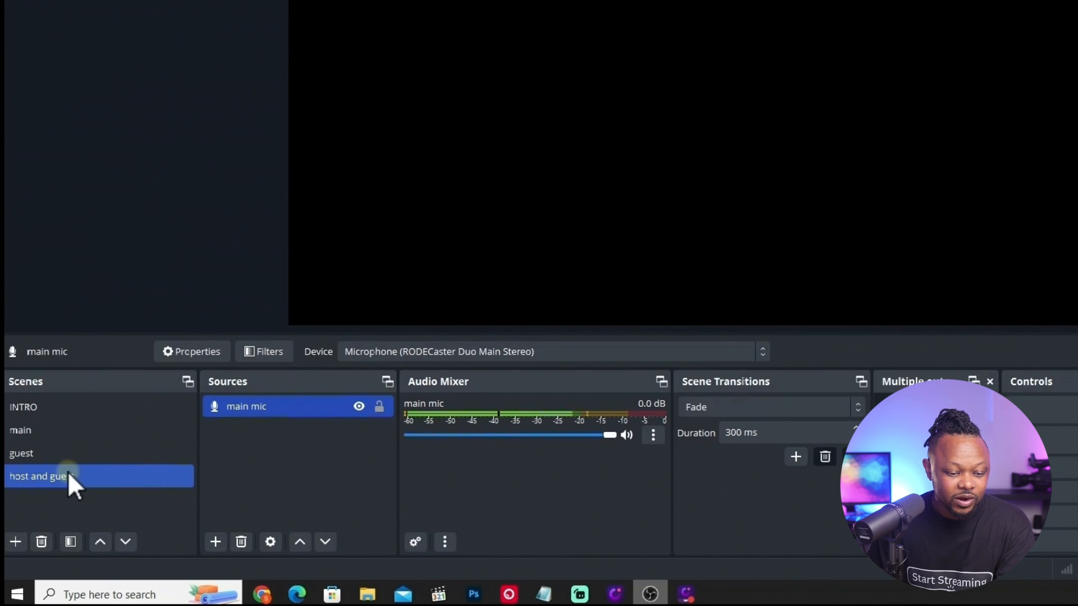
Add an Image source named guest overlay to the host and guest scene.
{"action": "left_click", "coordinate": [215, 542]}
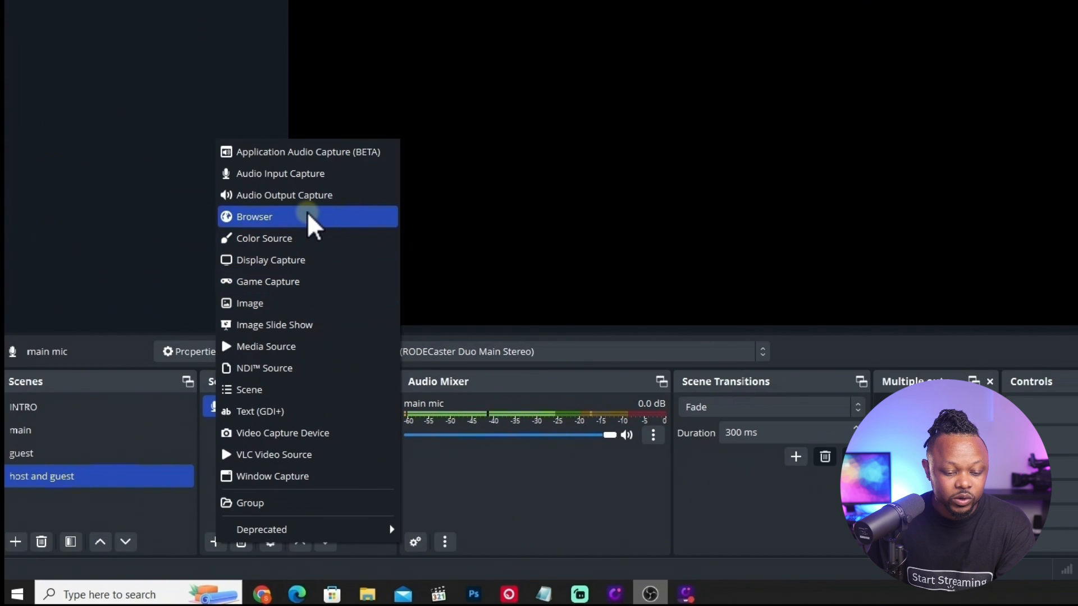
{"action": "left_click", "coordinate": [298, 303]}
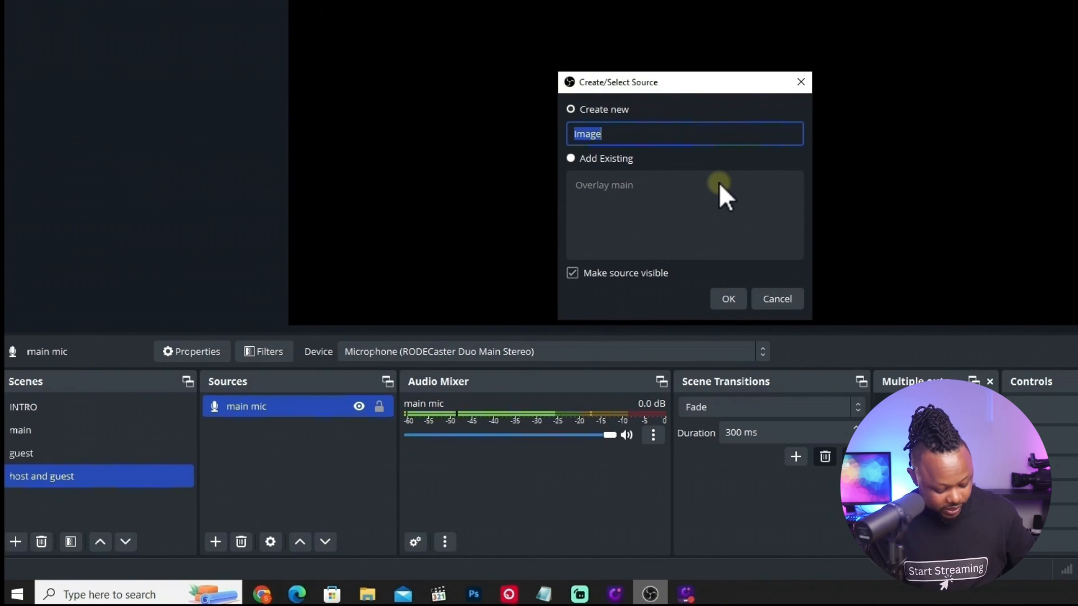
{"action": "type", "text": "guest overlay"}
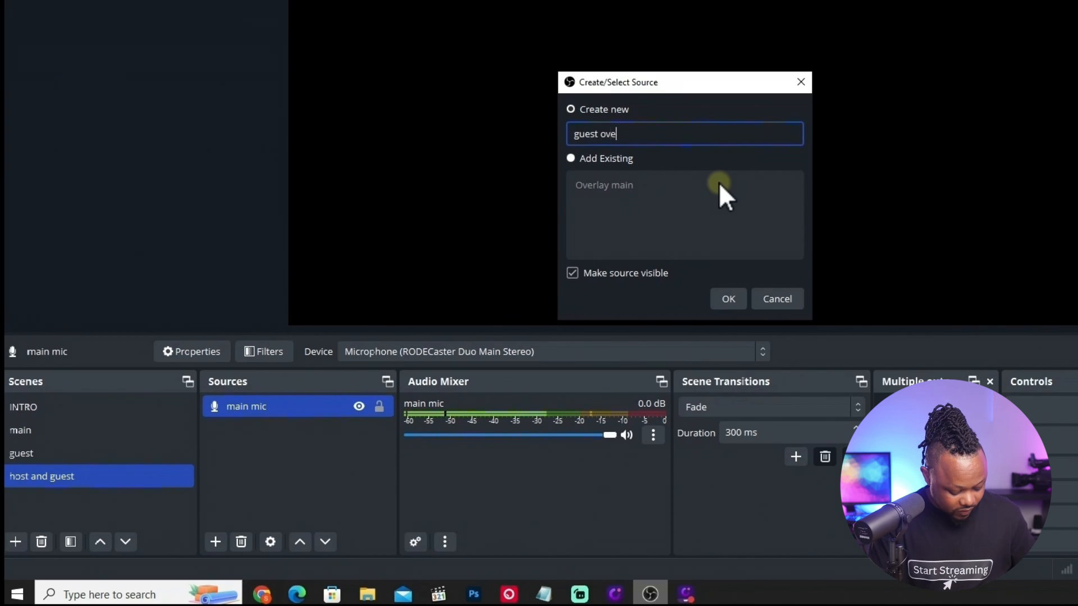
{"action": "key", "text": "Return"}
Browse to the Cool Streamer Purple interview folder and pick cool-streamer-two.png as the guest overlay image.
{"action": "left_click", "coordinate": [864, 213]}
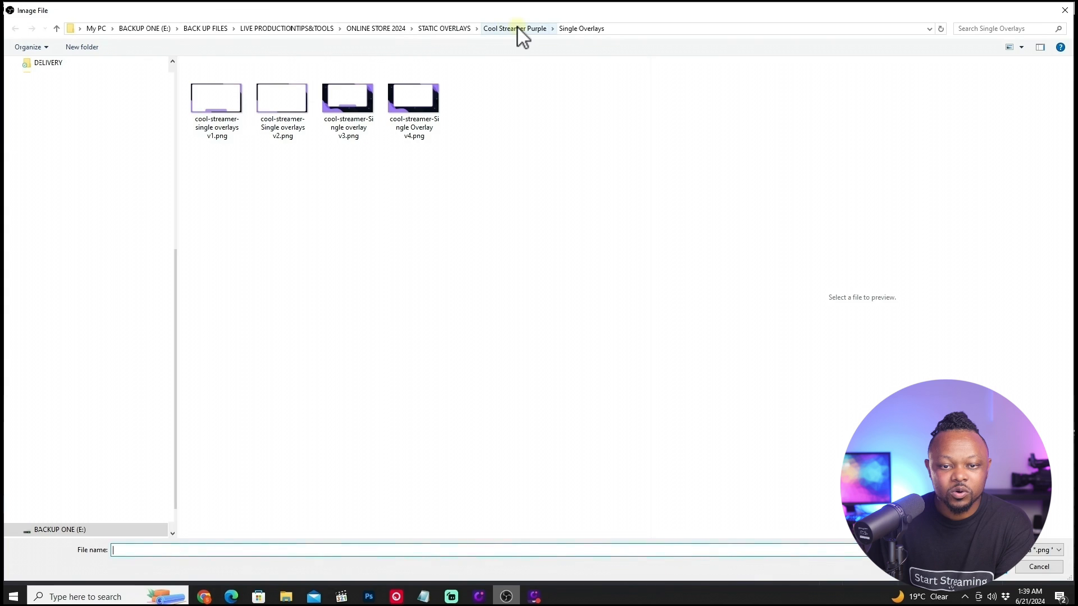
{"action": "left_click", "coordinate": [517, 28]}
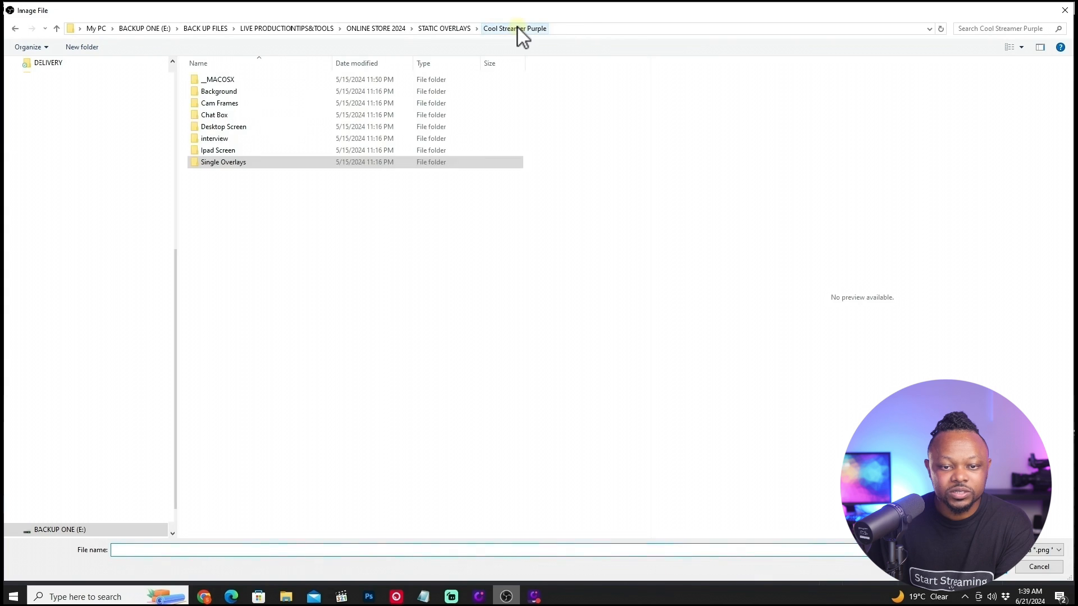
{"action": "double_click", "coordinate": [220, 140]}
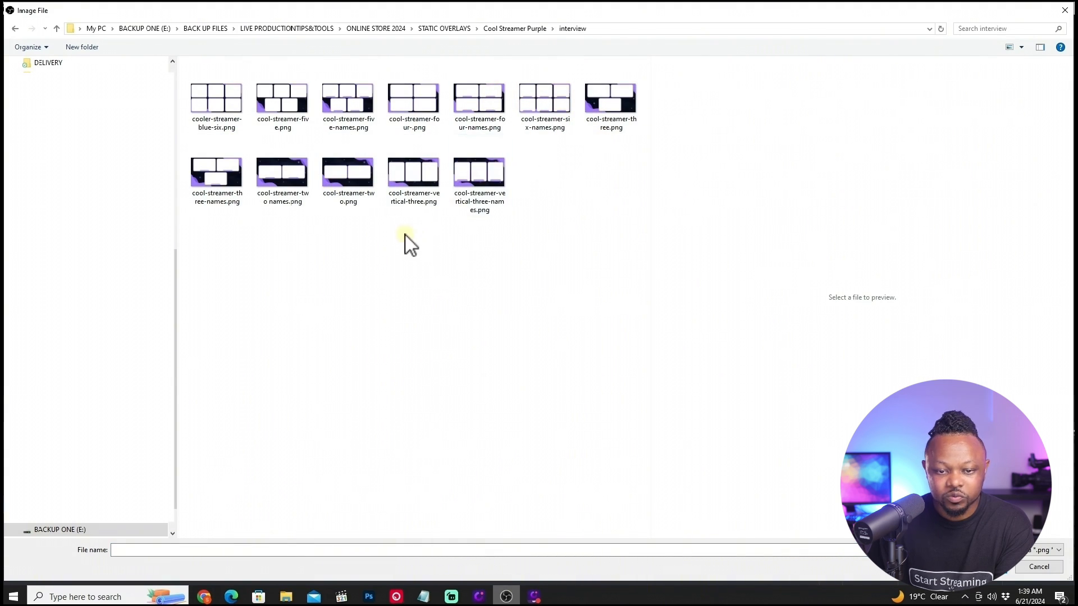
{"action": "left_click", "coordinate": [352, 183]}
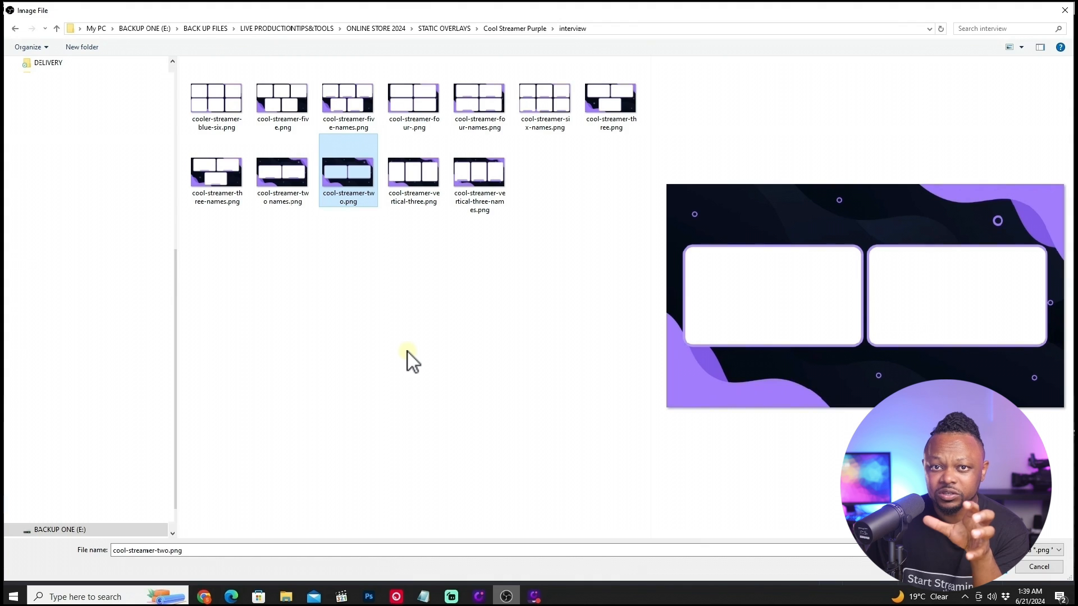
{"action": "left_click", "coordinate": [983, 568]}
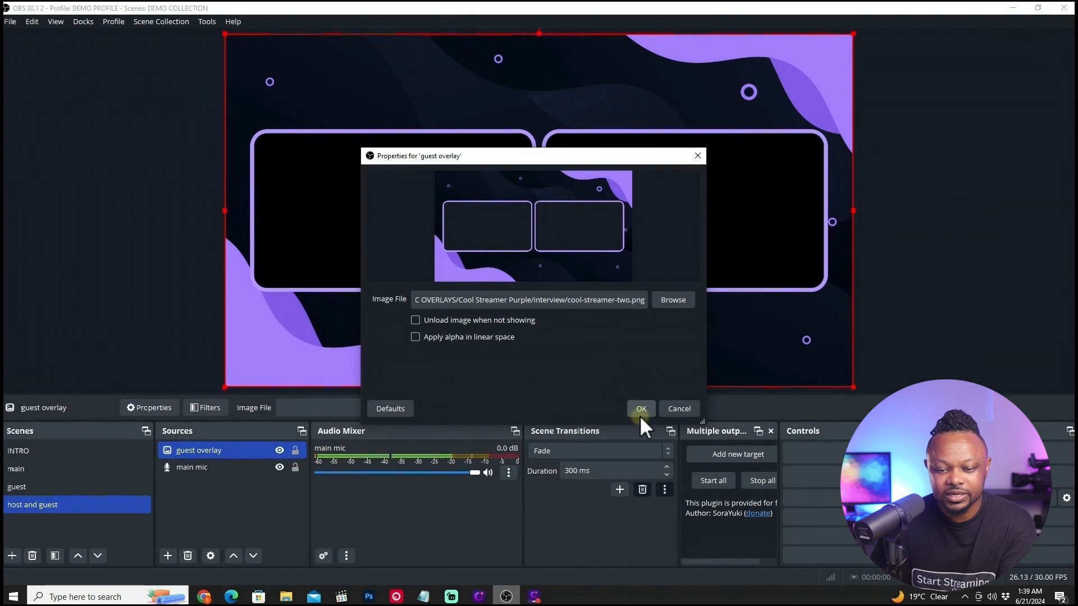
Confirm the guest overlay image and lock the guest overlay source.
{"action": "left_click", "coordinate": [641, 409]}
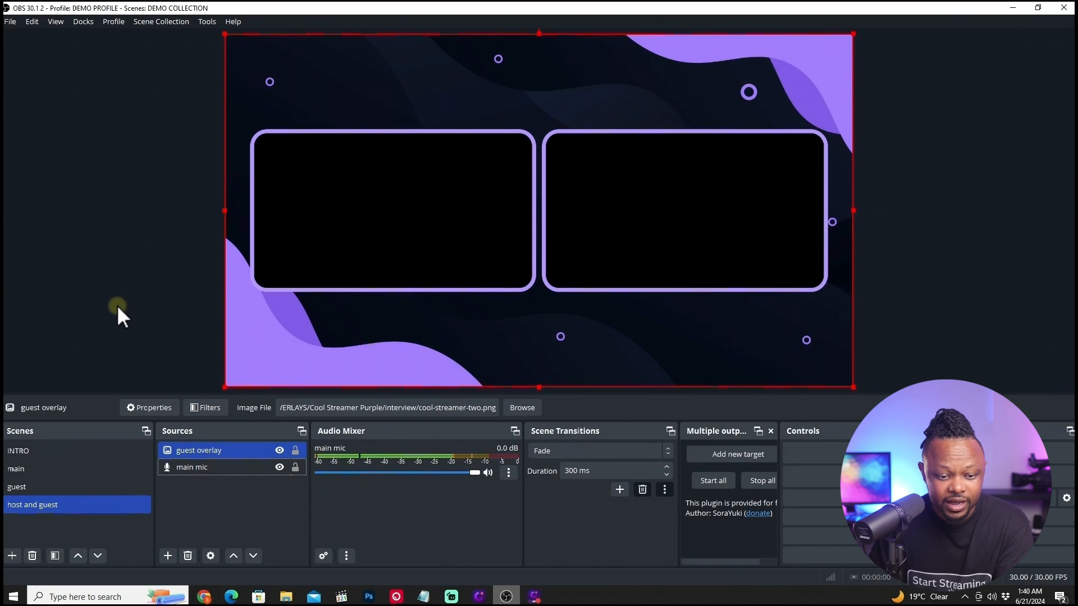
{"action": "left_click", "coordinate": [295, 451]}
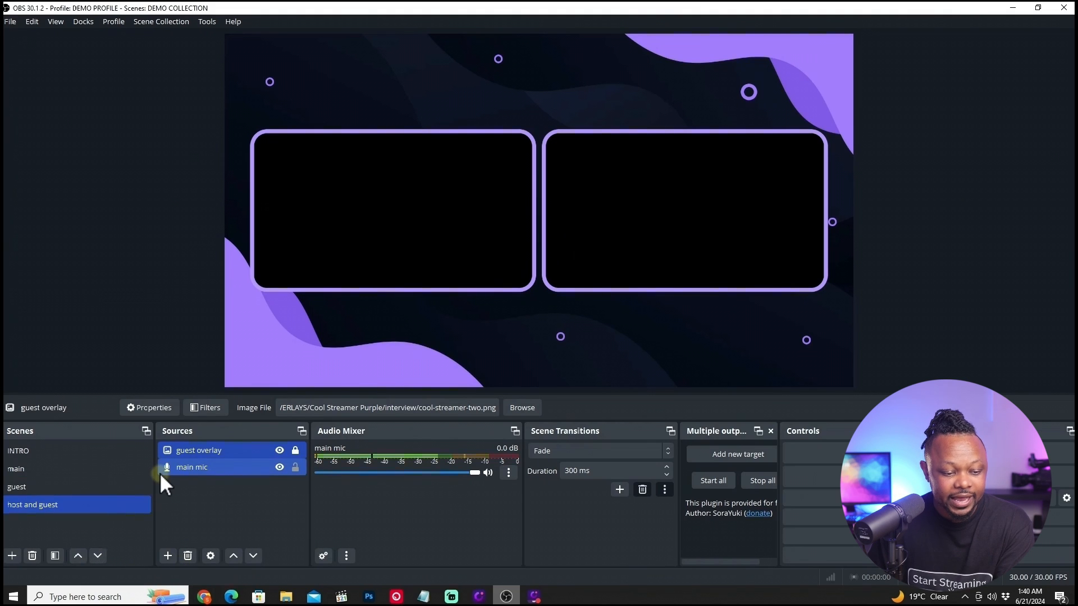
Copy the main camera source from the main scene and paste it as a reference into the host and guest scene.
{"action": "left_click", "coordinate": [58, 472]}
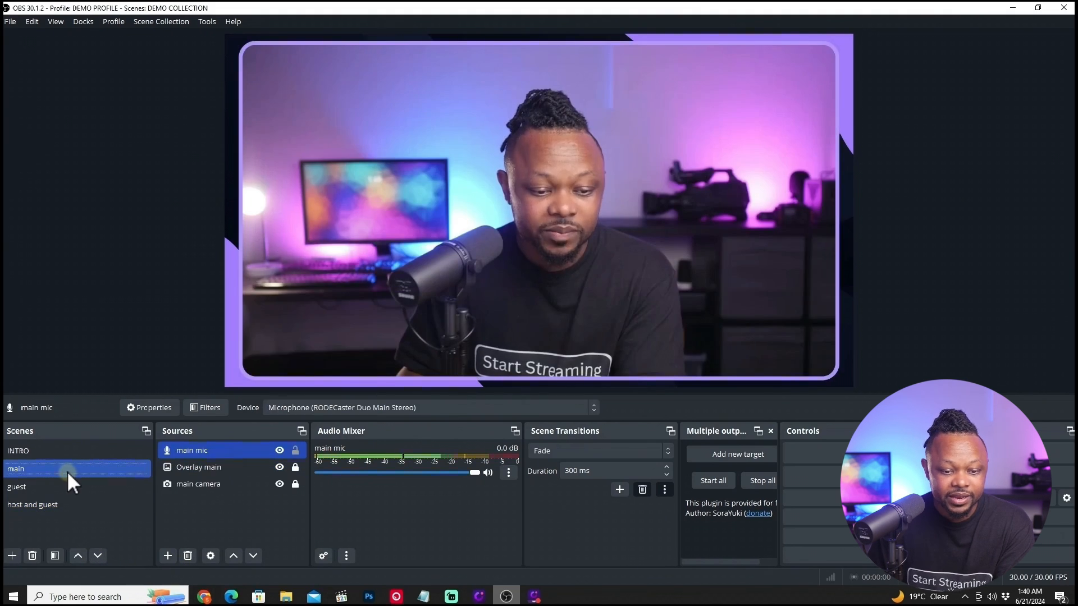
{"action": "left_click", "coordinate": [217, 483], "text": "ctrl"}
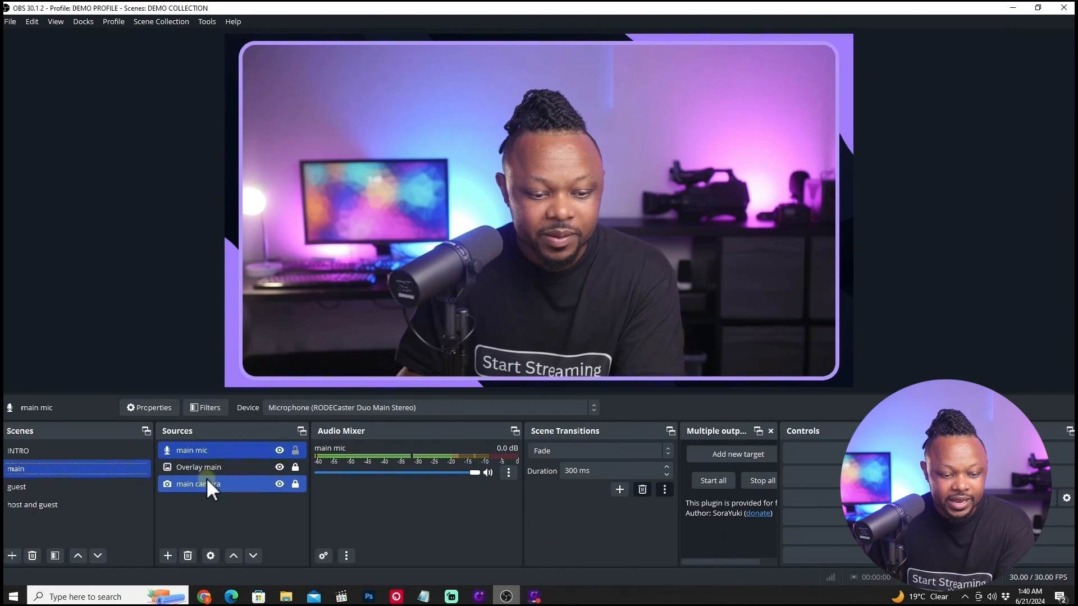
{"action": "left_click", "coordinate": [206, 483]}
{"action": "right_click", "coordinate": [206, 483]}
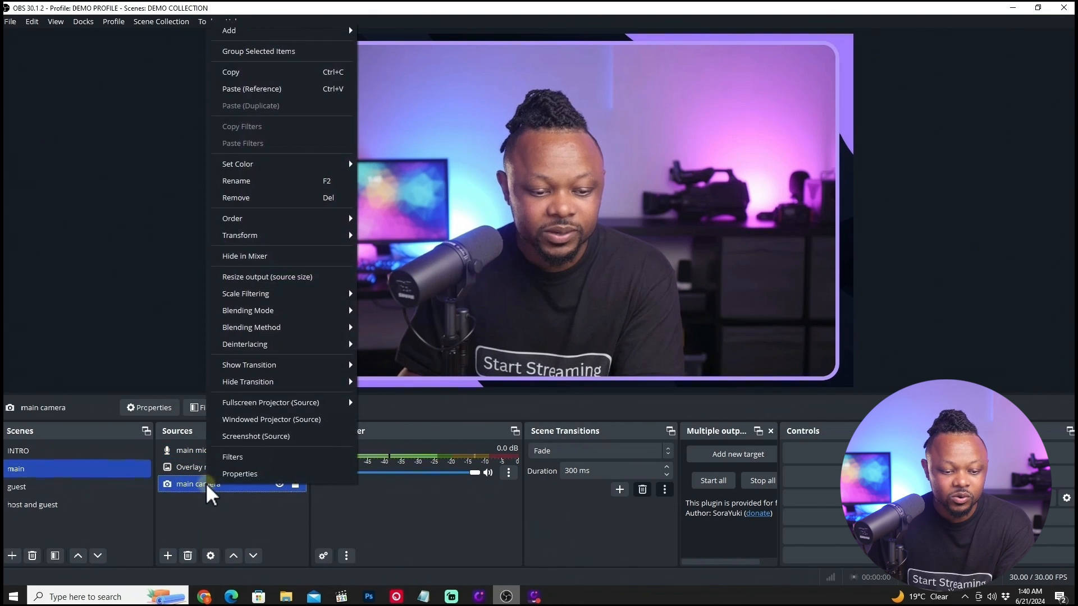
{"action": "left_click", "coordinate": [251, 73]}
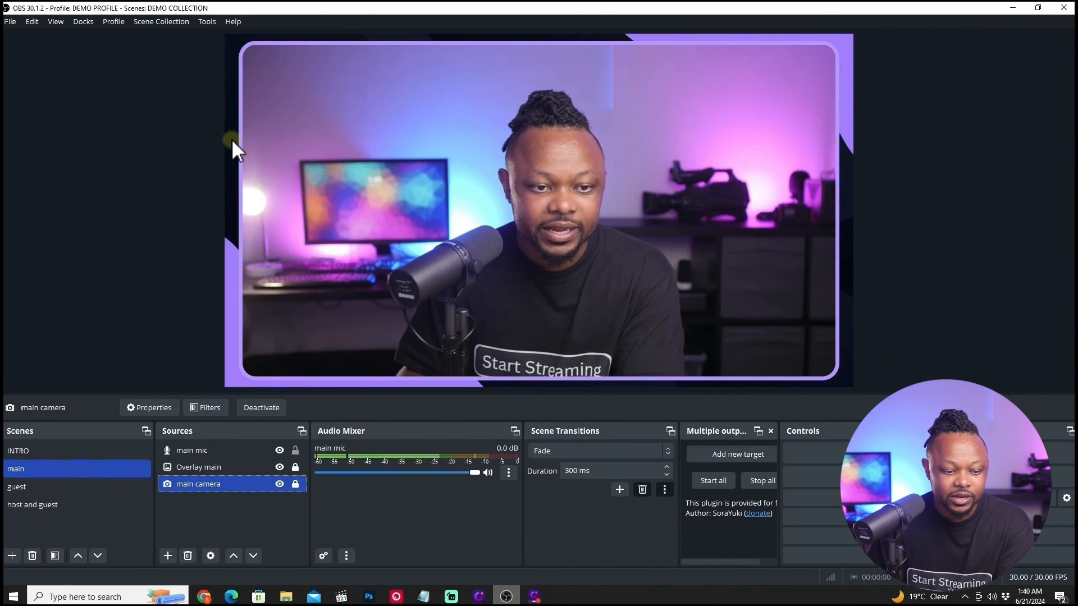
{"action": "left_click", "coordinate": [45, 504]}
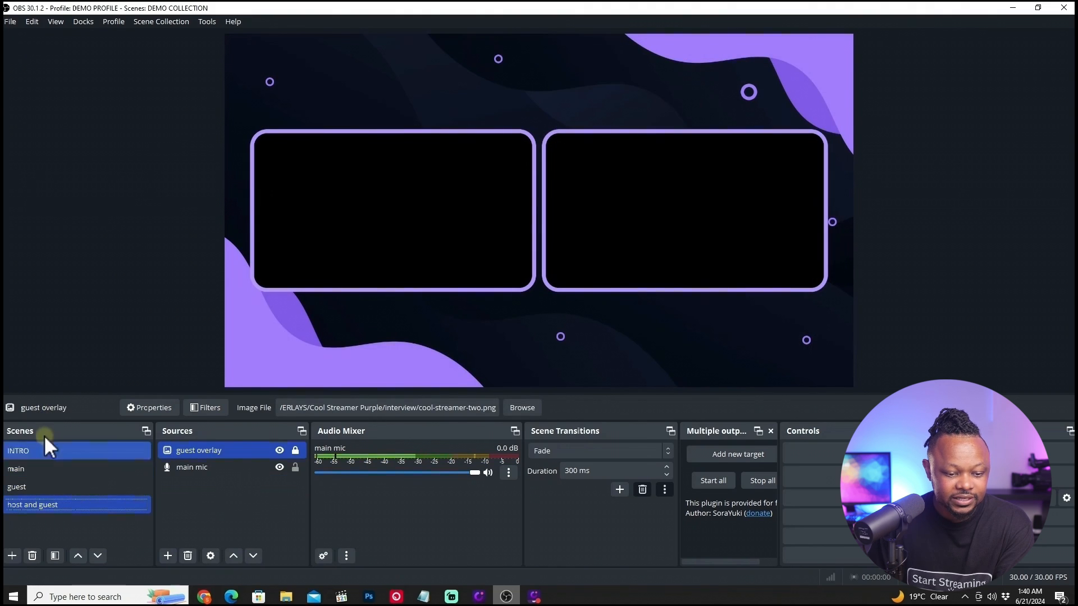
{"action": "right_click", "coordinate": [208, 496]}
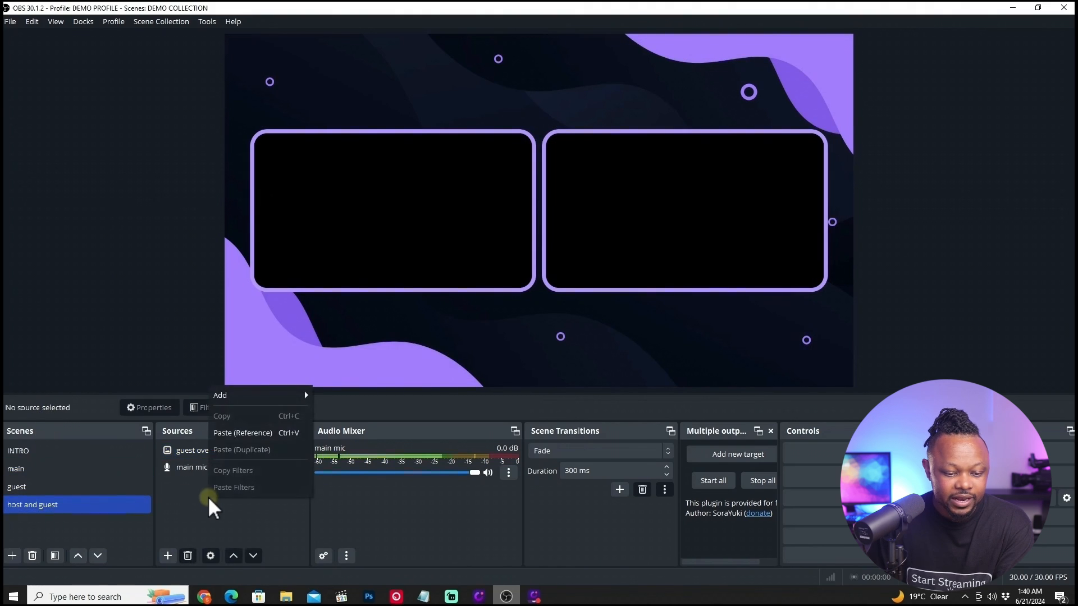
{"action": "left_click", "coordinate": [228, 439]}
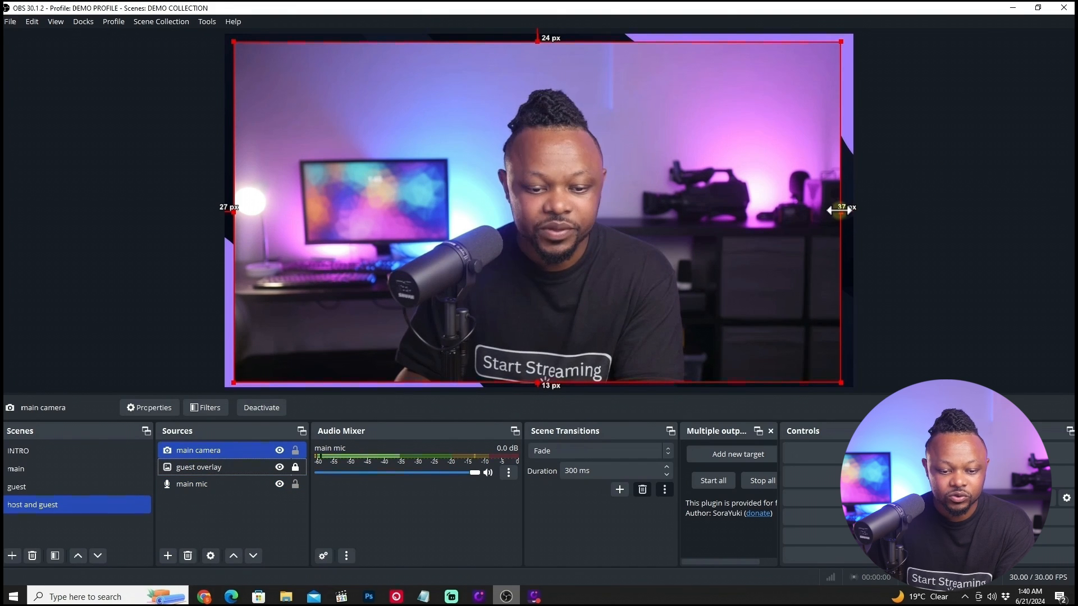
Shrink the main camera into the left overlay frame and move it below the guest overlay in the source order.
{"action": "left_click_drag", "start_coordinate": [839, 210], "coordinate": [521, 213]}
{"action": "left_click_drag", "start_coordinate": [397, 127], "coordinate": [392, 219]}
{"action": "mouse_move", "coordinate": [184, 459]}
{"action": "left_mouse_down"}
{"action": "mouse_move", "coordinate": [213, 475]}
{"action": "mouse_move", "coordinate": [207, 466]}
{"action": "left_mouse_up"}
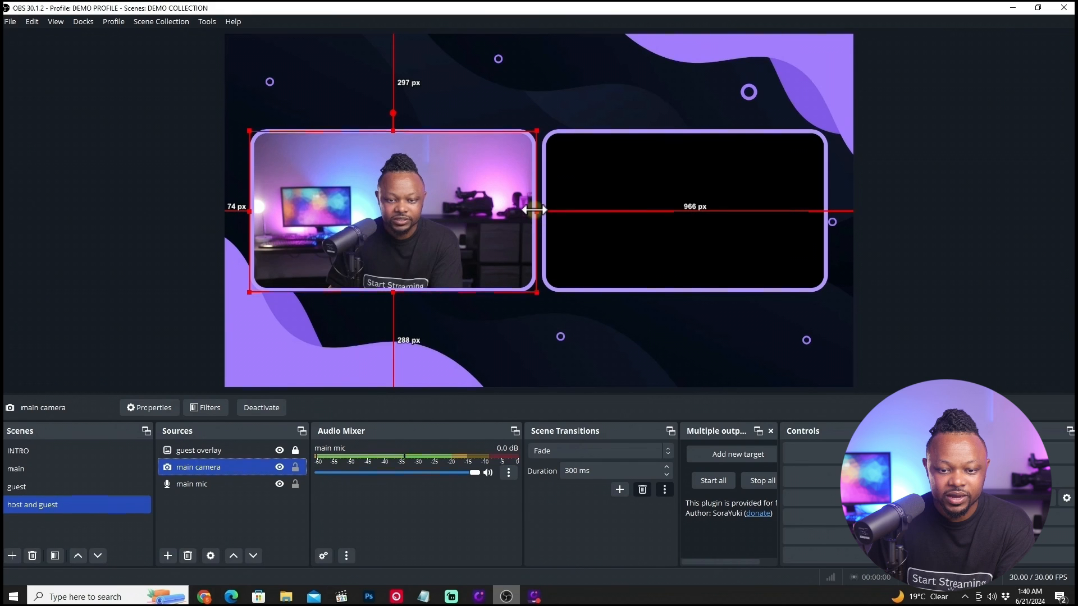
{"action": "left_click_drag", "start_coordinate": [537, 211], "coordinate": [533, 211]}
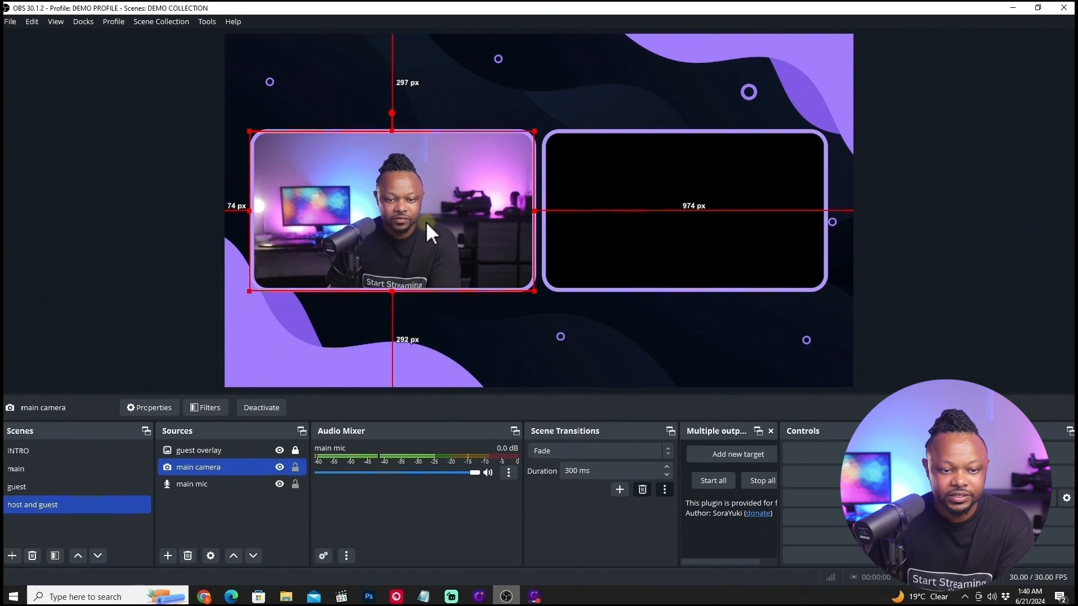
{"action": "left_click_drag", "start_coordinate": [249, 209], "coordinate": [251, 209]}
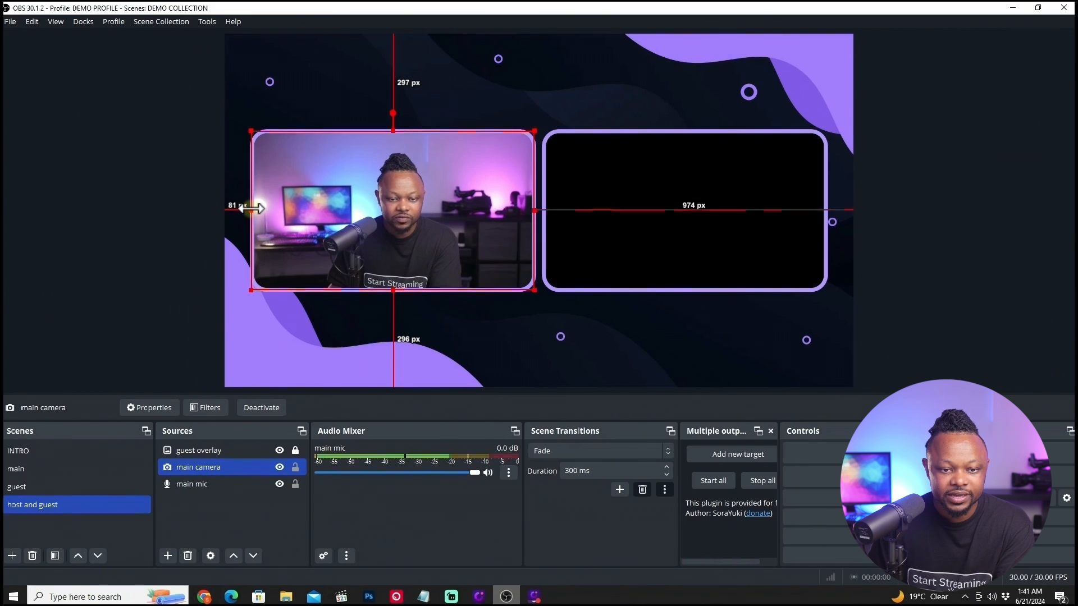
{"action": "left_click", "coordinate": [551, 84]}
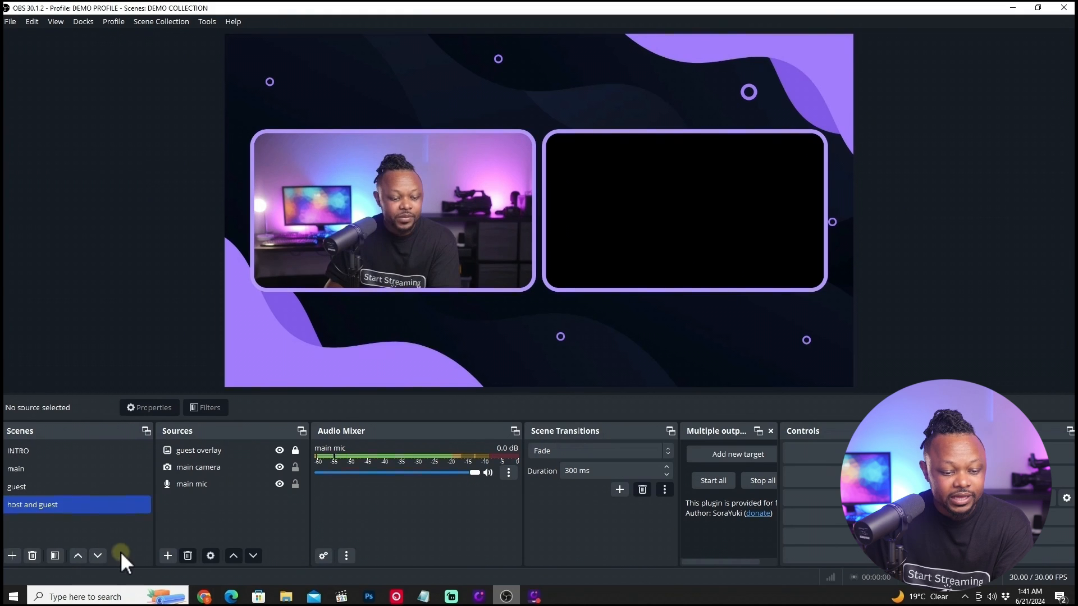
Copy the guest remote source from the guest scene and paste it as a reference into the host and guest scene.
{"action": "left_click", "coordinate": [58, 486]}
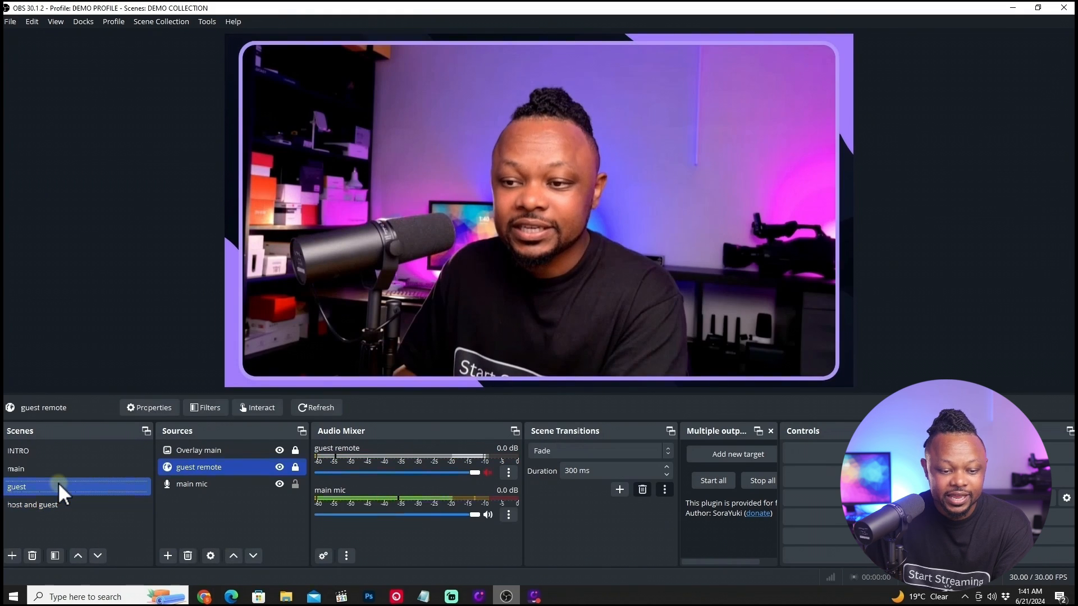
{"action": "right_click", "coordinate": [217, 469]}
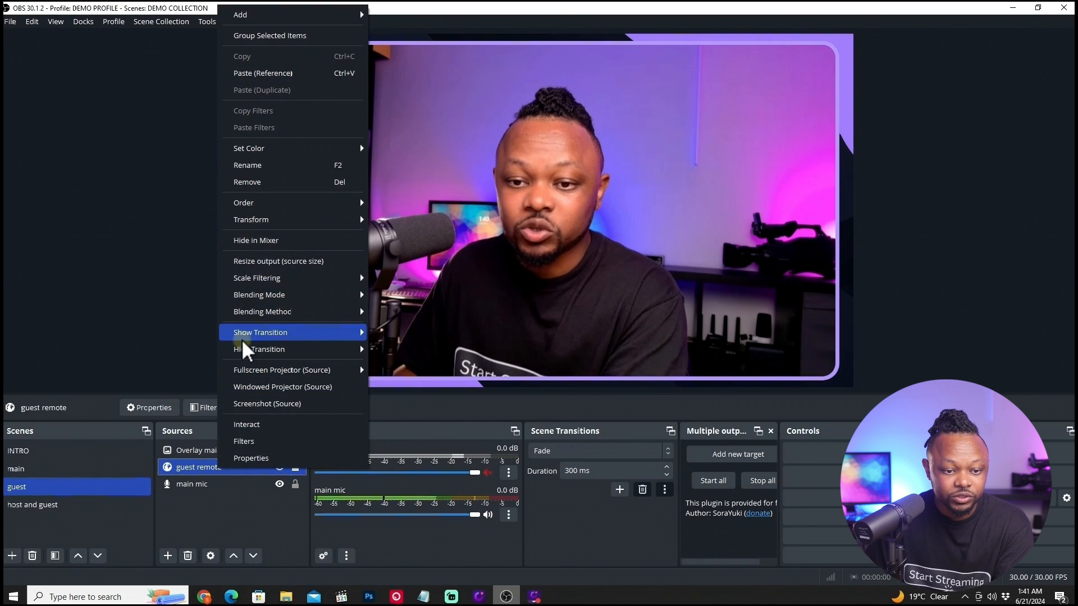
{"action": "right_click", "coordinate": [235, 469]}
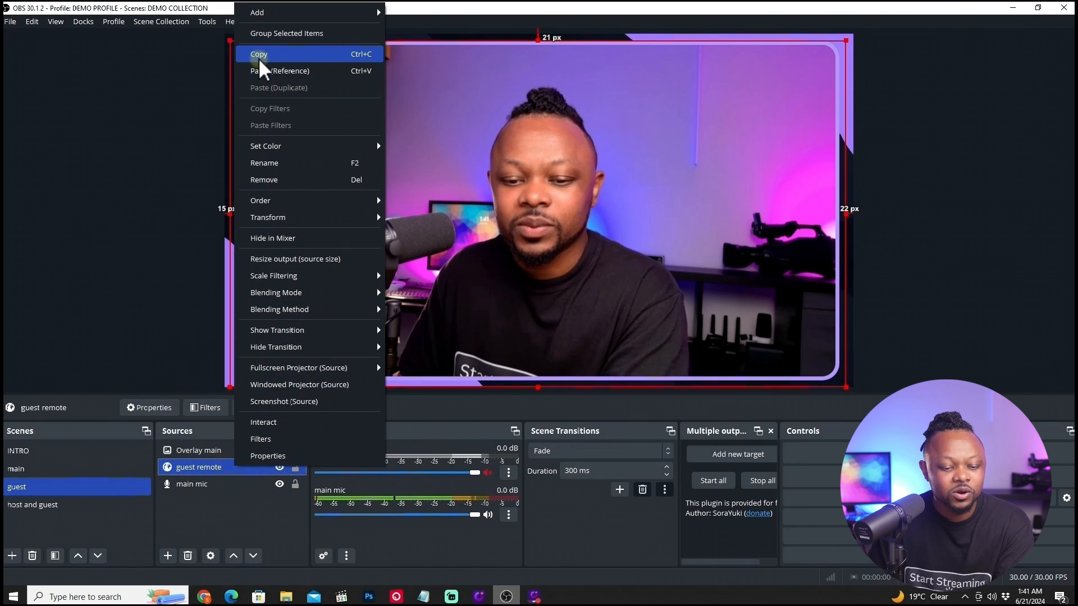
{"action": "left_click", "coordinate": [258, 54]}
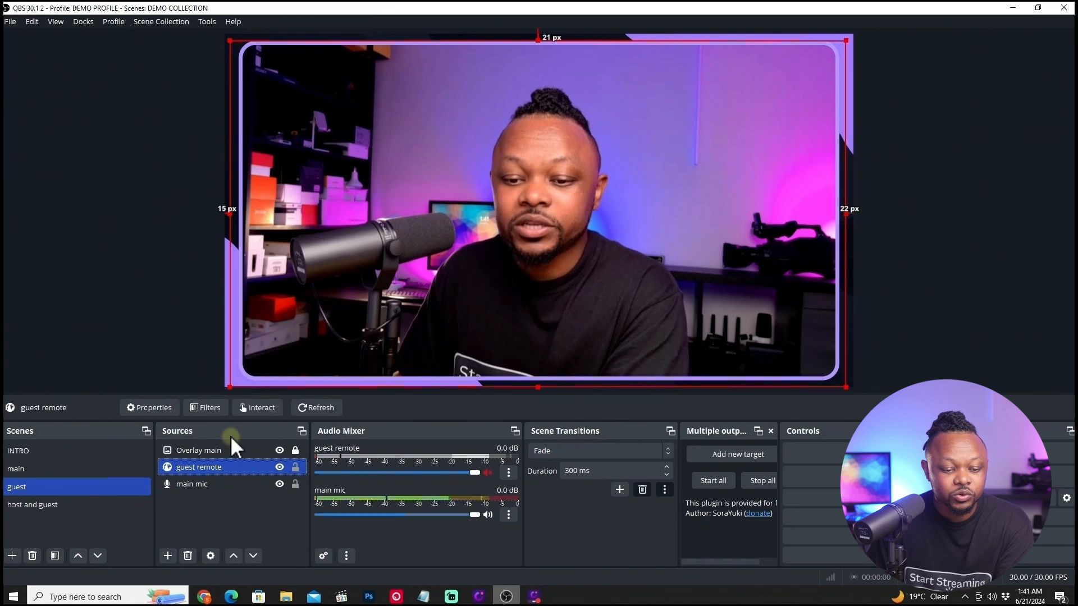
{"action": "left_click", "coordinate": [121, 503]}
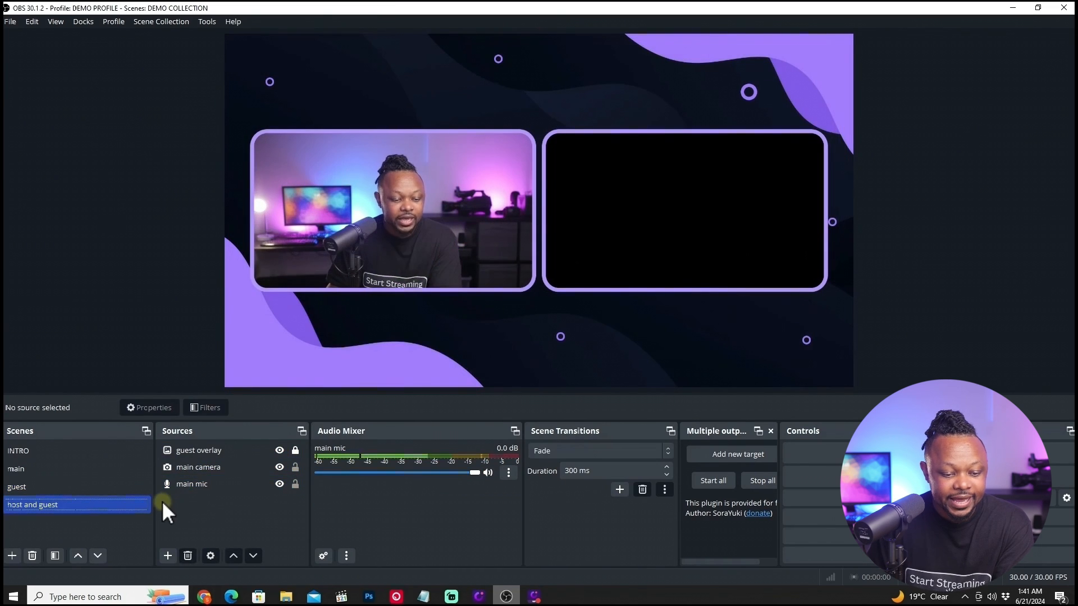
{"action": "right_click", "coordinate": [211, 501]}
{"action": "left_click", "coordinate": [225, 434]}
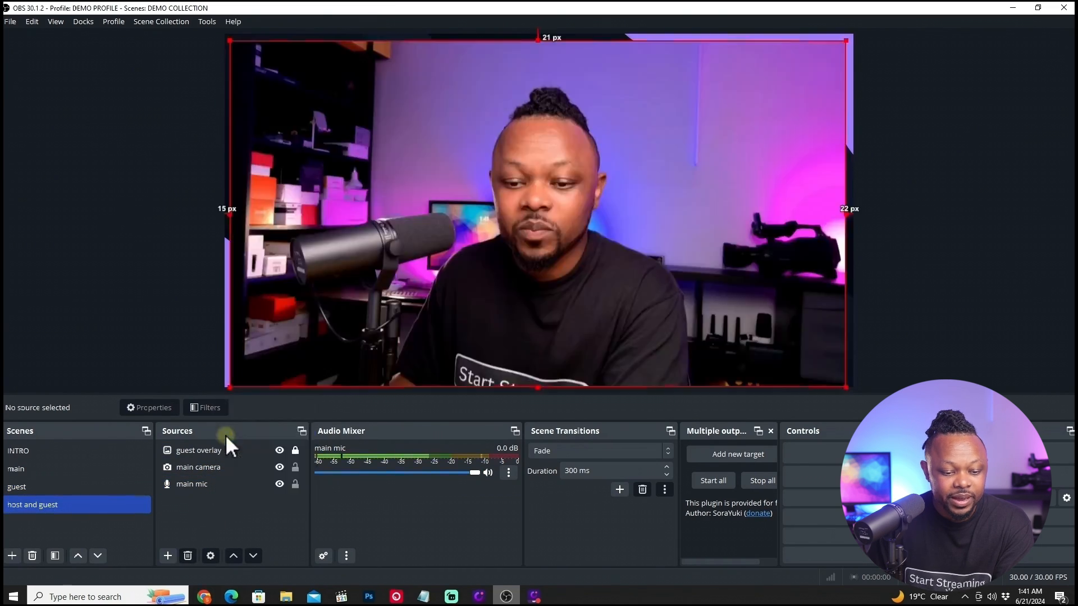
Move the guest remote below the main camera and resize it to fill the right overlay frame.
{"action": "left_click_drag", "start_coordinate": [195, 448], "coordinate": [194, 487]}
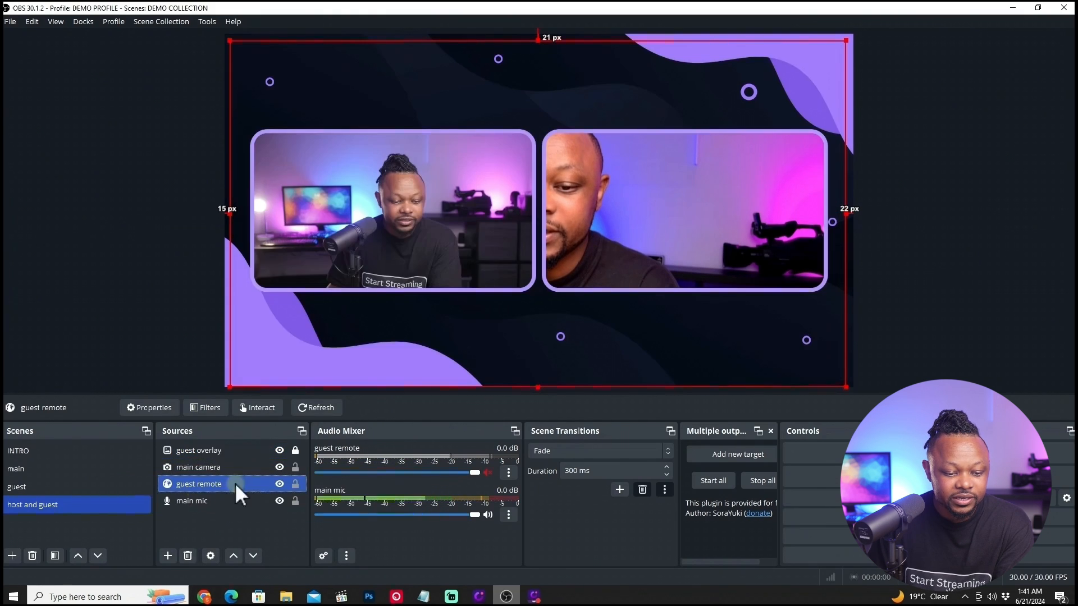
{"action": "left_click_drag", "start_coordinate": [230, 214], "coordinate": [470, 208]}
{"action": "left_click_drag", "start_coordinate": [722, 193], "coordinate": [733, 236]}
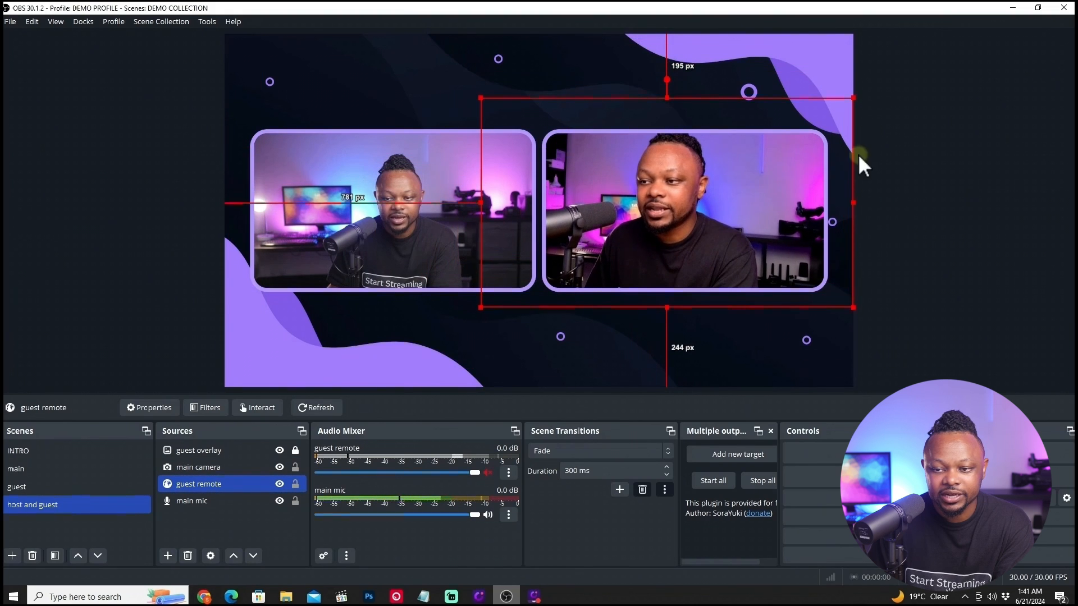
{"action": "left_click_drag", "start_coordinate": [853, 99], "coordinate": [780, 140]}
{"action": "left_click_drag", "start_coordinate": [673, 198], "coordinate": [725, 187]}
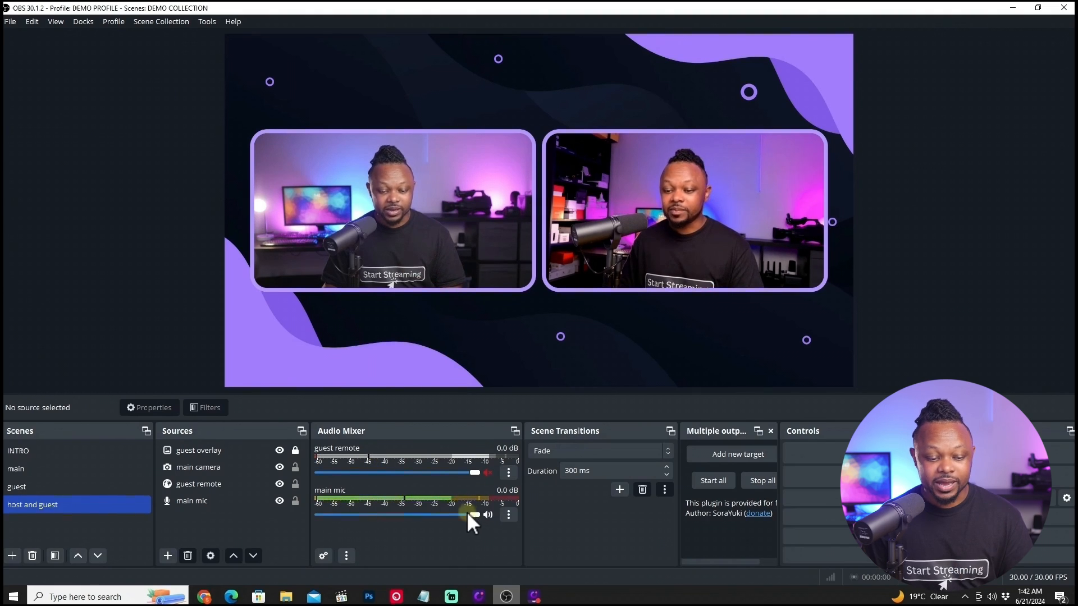
Review the INTRO, main, guest and host and guest scenes one after another.
{"action": "left_click", "coordinate": [58, 449]}
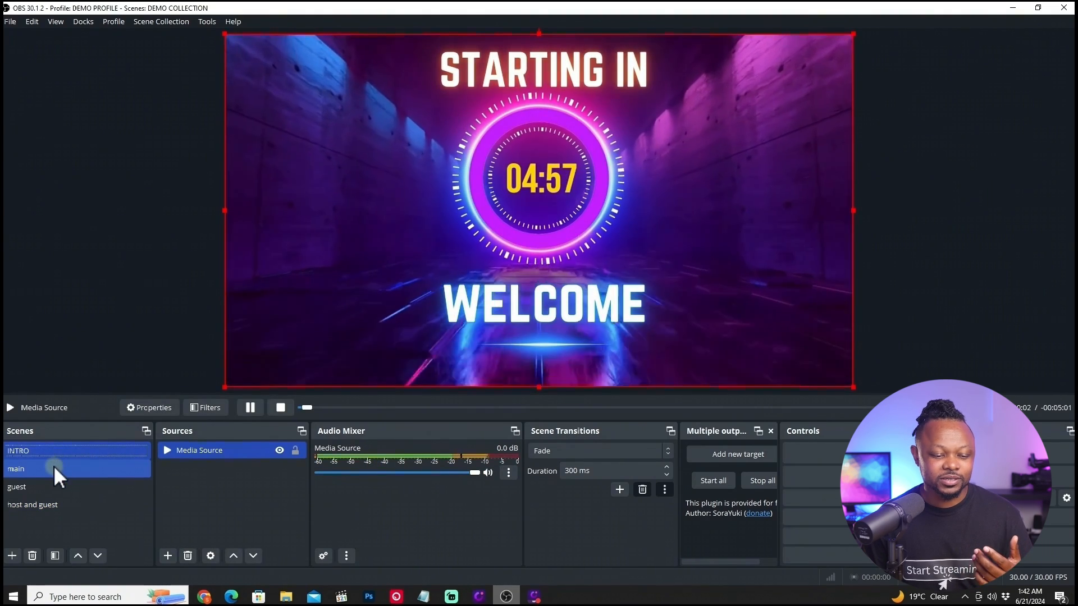
{"action": "left_click", "coordinate": [52, 467]}
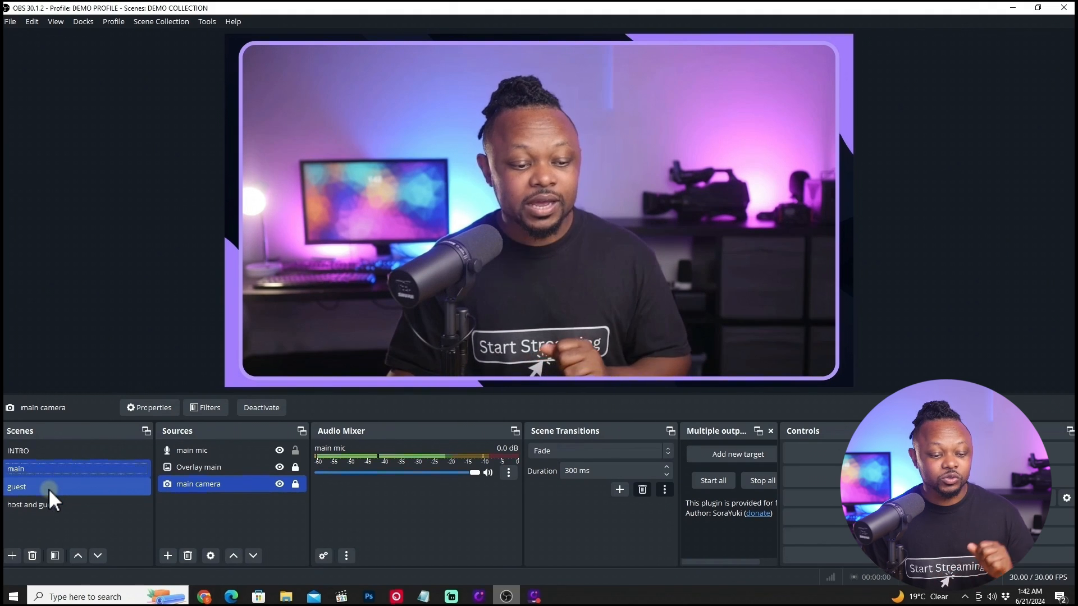
{"action": "left_click", "coordinate": [48, 489]}
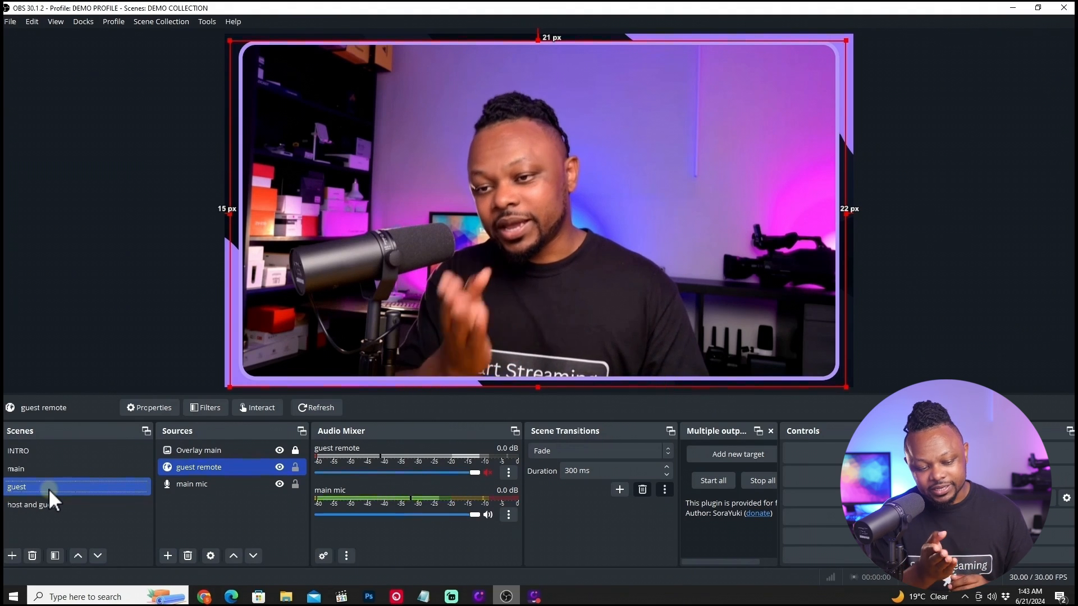
{"action": "left_click", "coordinate": [52, 509]}
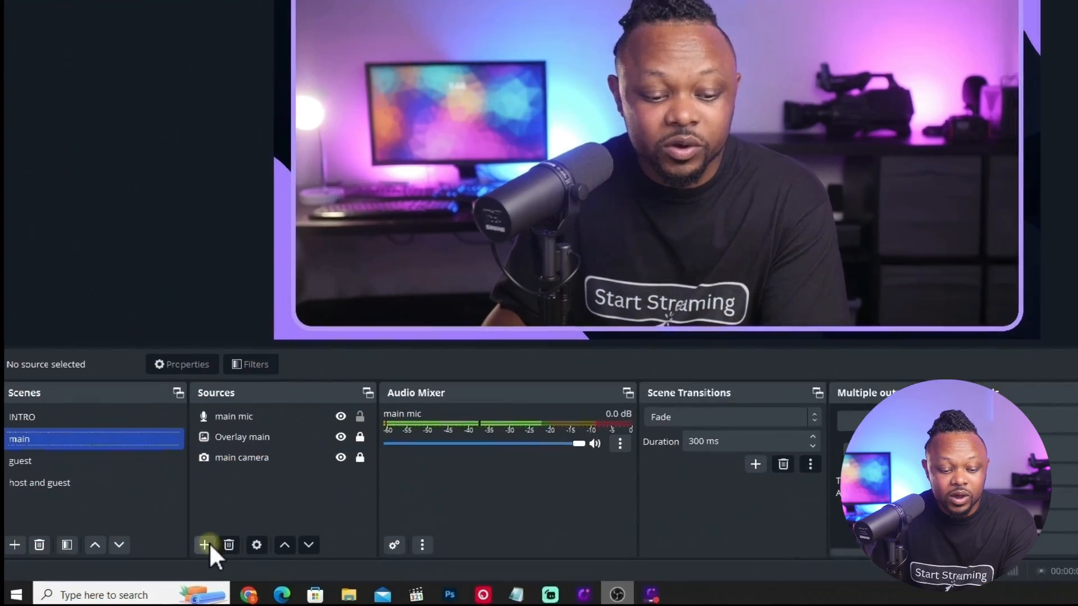
Add an Audio Output Capture source to the main scene using the Speakers (RODECaster Duo Main Stereo) device.
{"action": "left_click", "coordinate": [167, 556]}
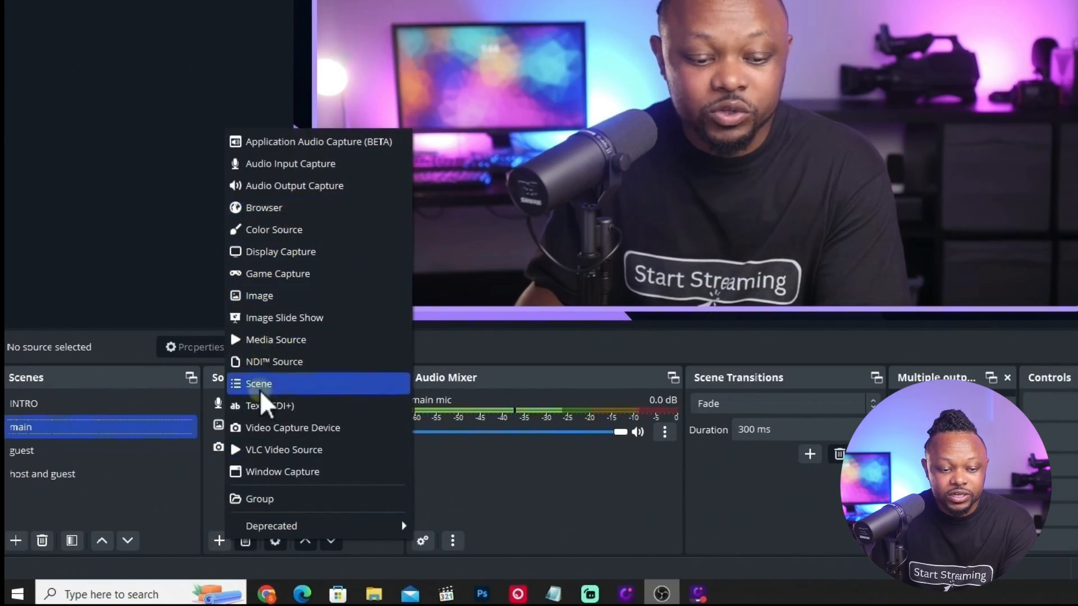
{"action": "left_click", "coordinate": [282, 187]}
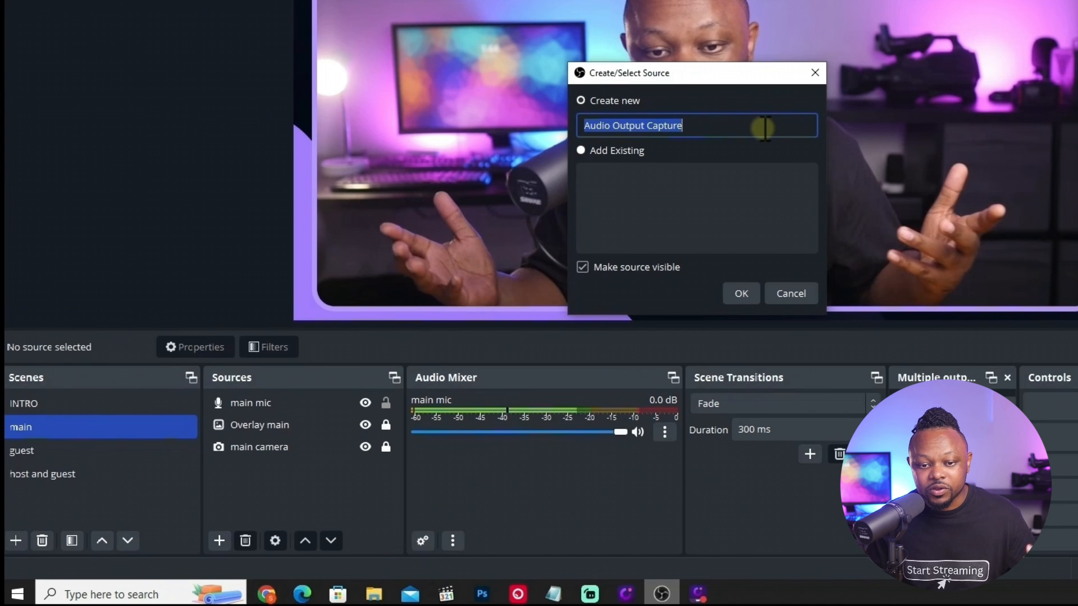
{"action": "left_click", "coordinate": [742, 293]}
{"action": "left_click", "coordinate": [589, 60]}
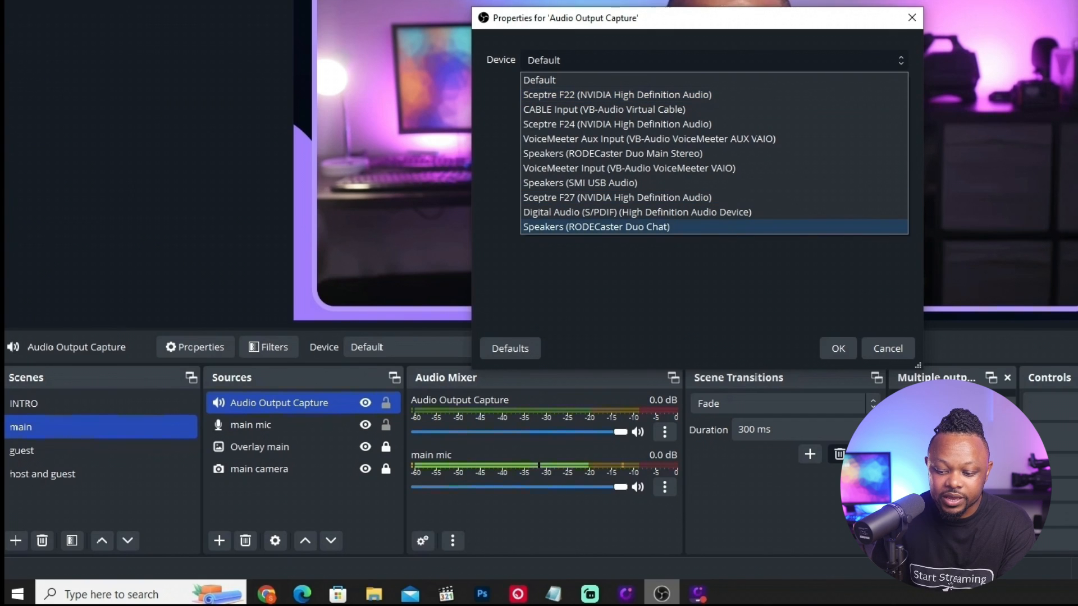
{"action": "key", "text": "alt+Tab"}
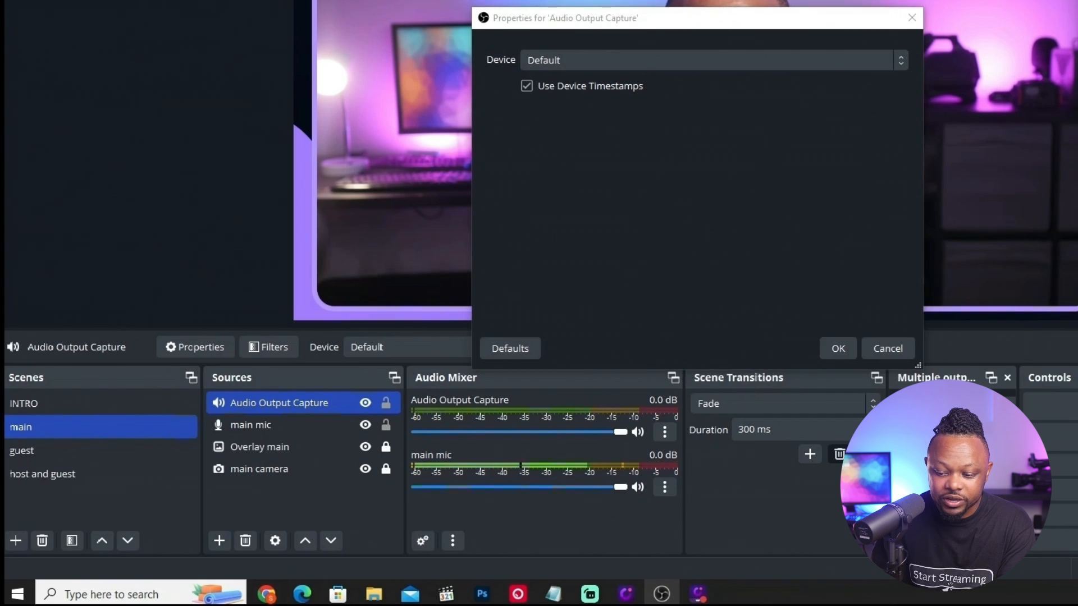
{"action": "left_click", "coordinate": [590, 59]}
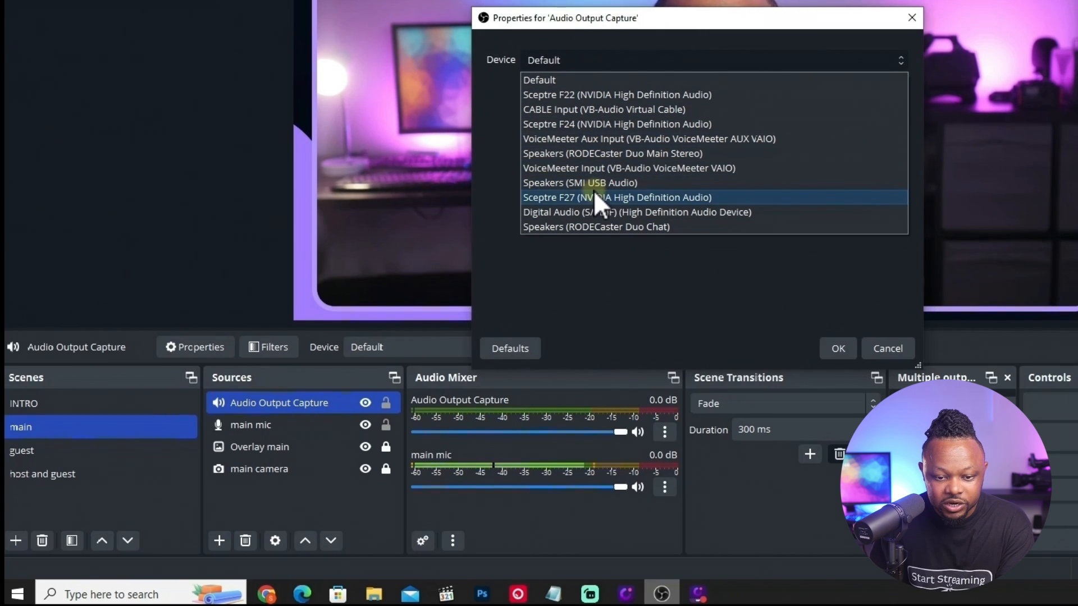
{"action": "left_click", "coordinate": [585, 154]}
{"action": "left_click", "coordinate": [836, 349]}
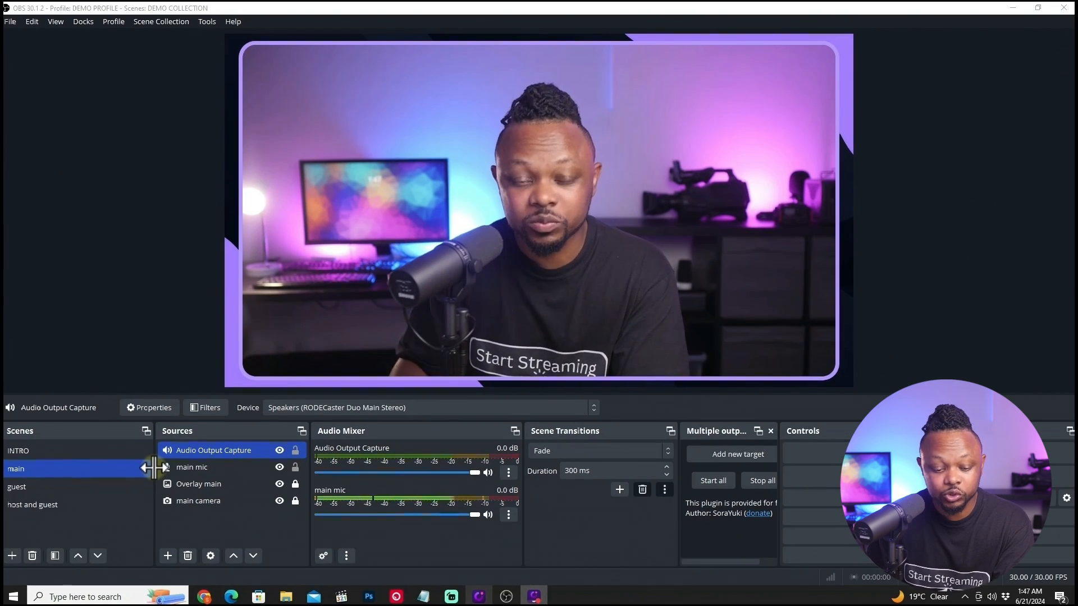
Switch to Chrome, open the VDO.Ninja director tab and enable the director's microphone or video.
{"action": "left_click", "coordinate": [204, 597]}
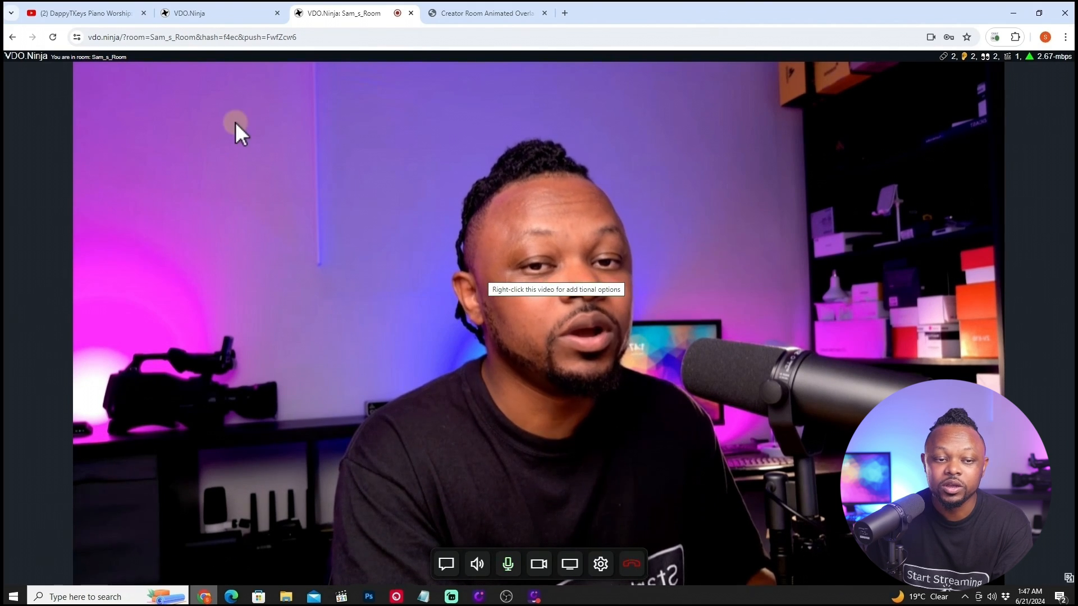
{"action": "left_click", "coordinate": [233, 14]}
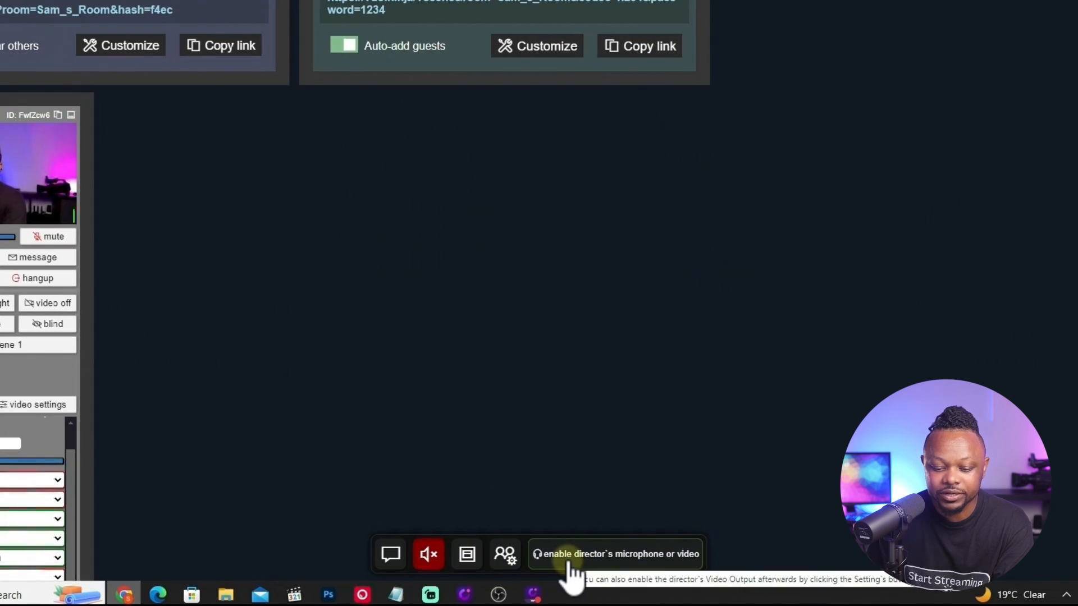
{"action": "left_click", "coordinate": [630, 563]}
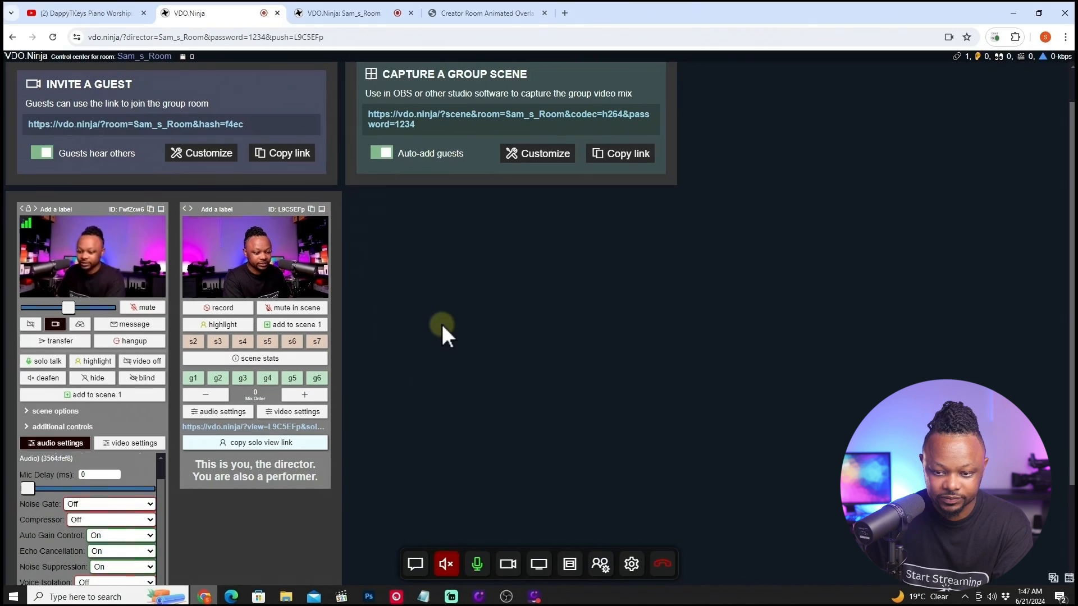
Open the VDO.Ninja director settings, then start the OBS virtual camera.
{"action": "left_click", "coordinate": [632, 565]}
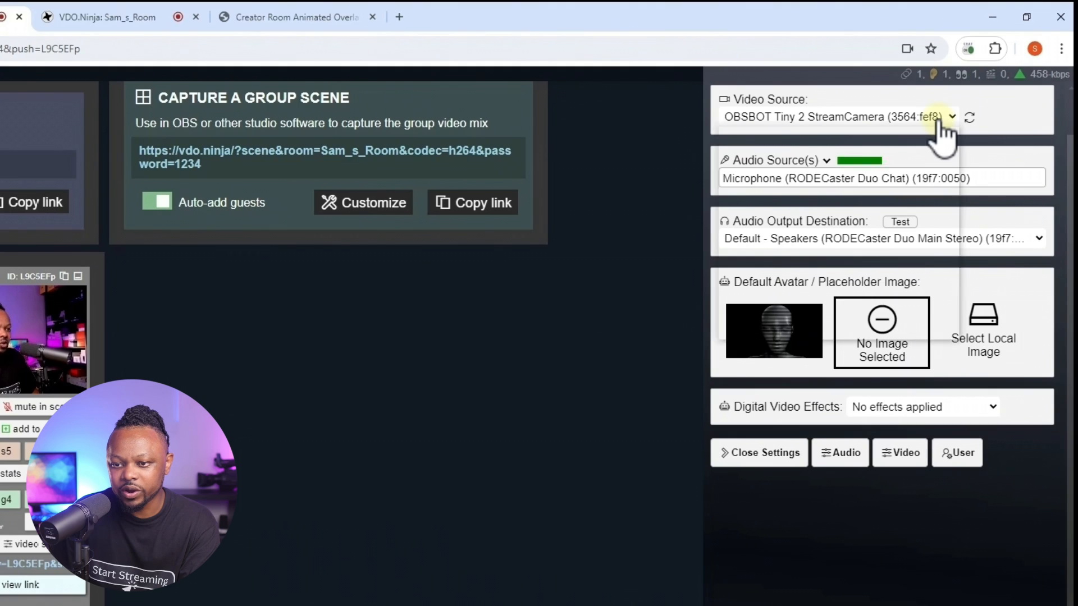
{"action": "left_click", "coordinate": [943, 118]}
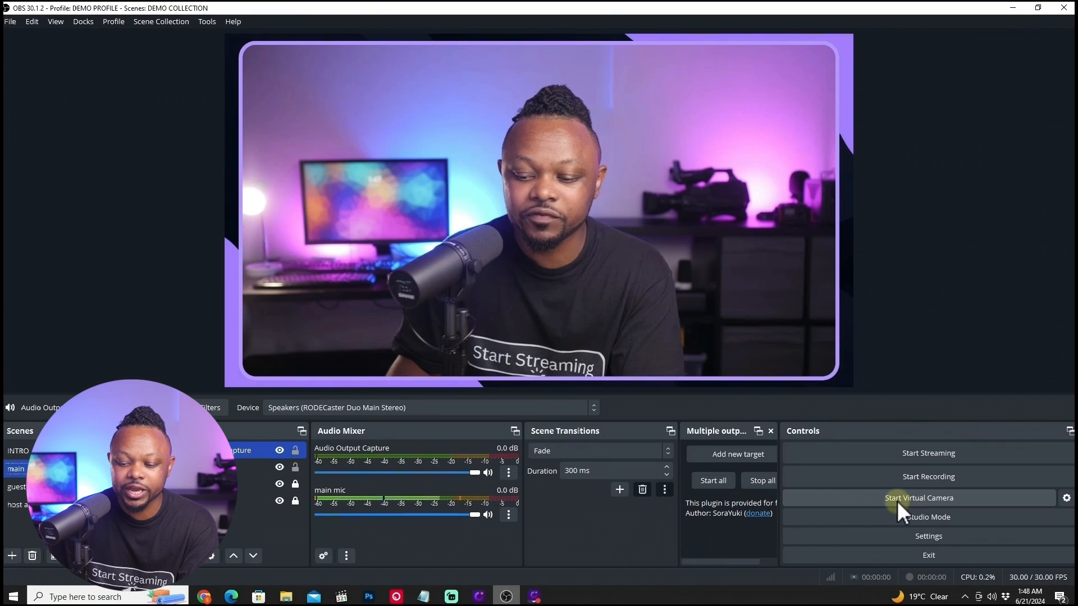
{"action": "left_click", "coordinate": [887, 500]}
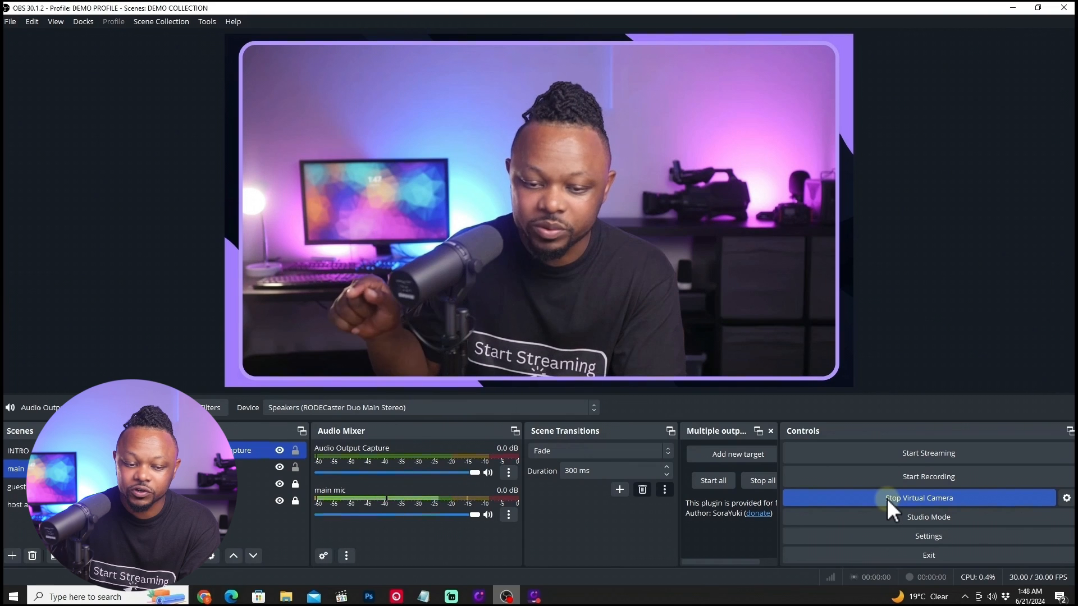
{"action": "left_click", "coordinate": [1013, 9]}
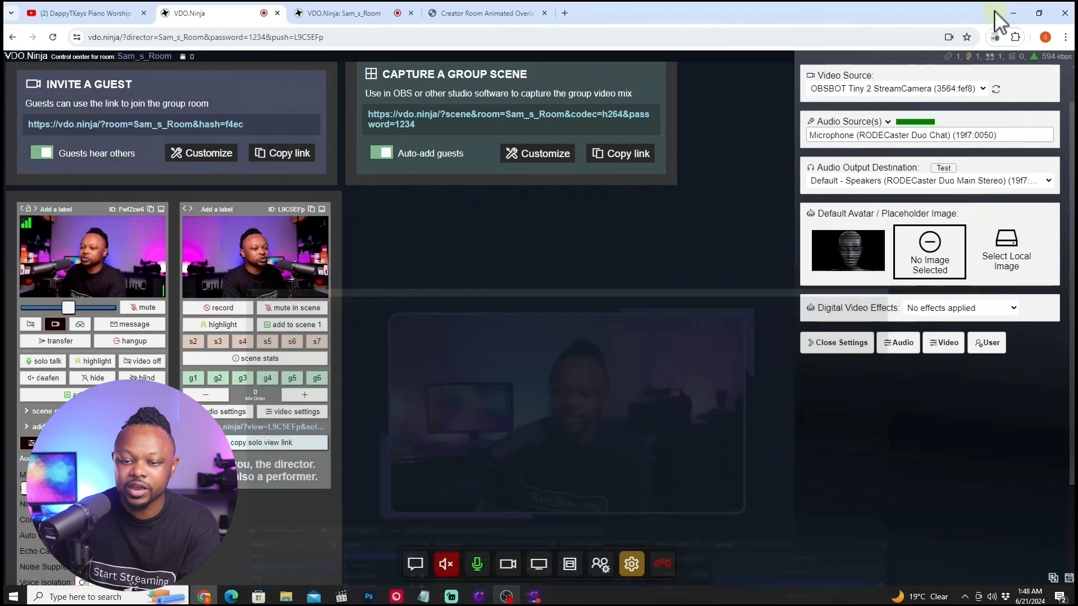
Set the director's video source to OBS Virtual Camera.
{"action": "left_click", "coordinate": [896, 92]}
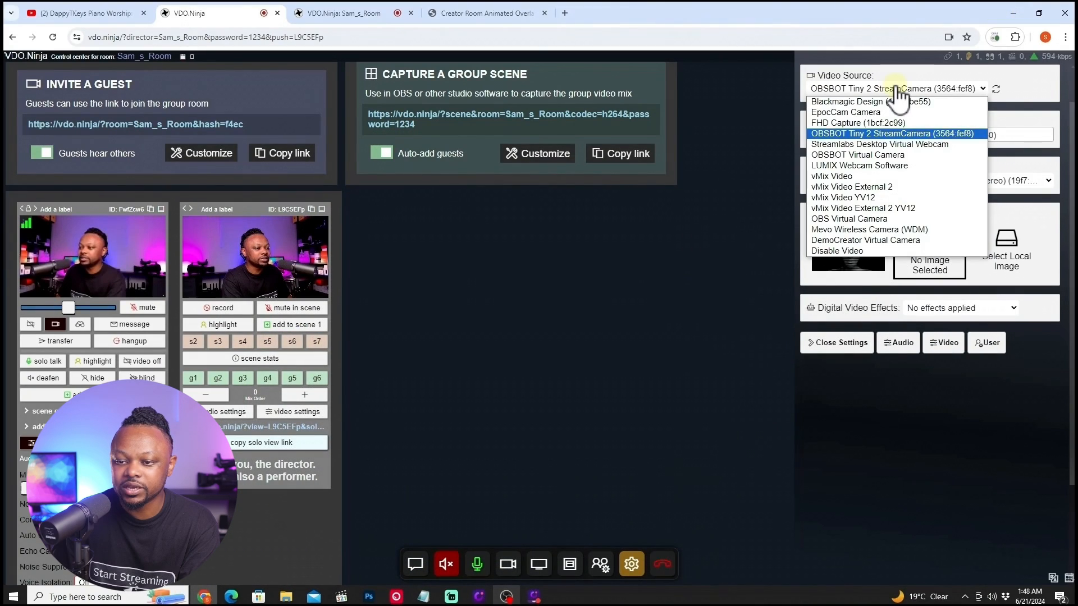
{"action": "left_click", "coordinate": [864, 153]}
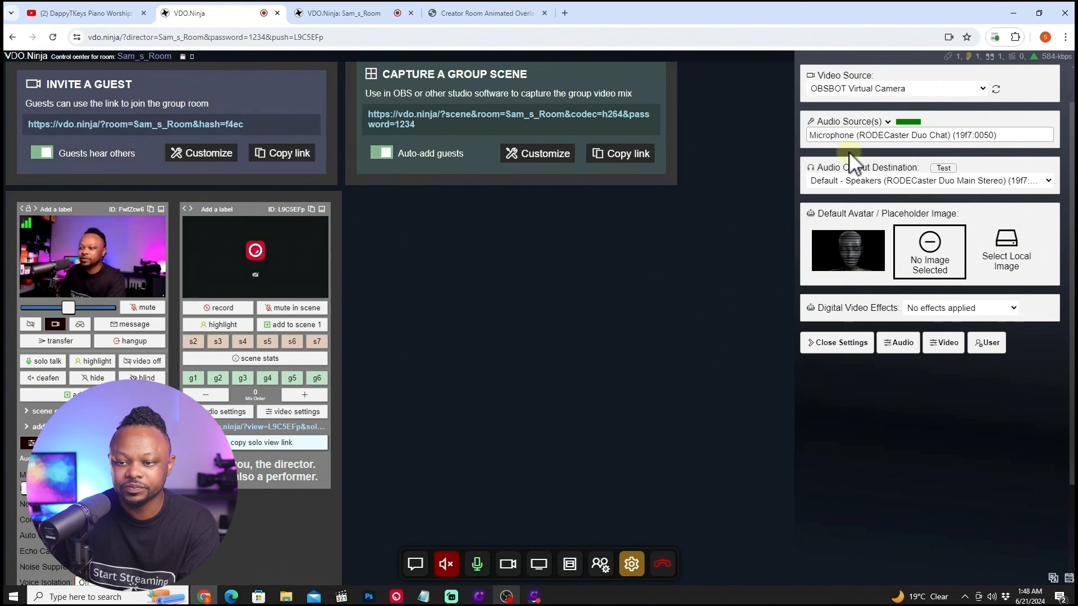
{"action": "left_click", "coordinate": [855, 89]}
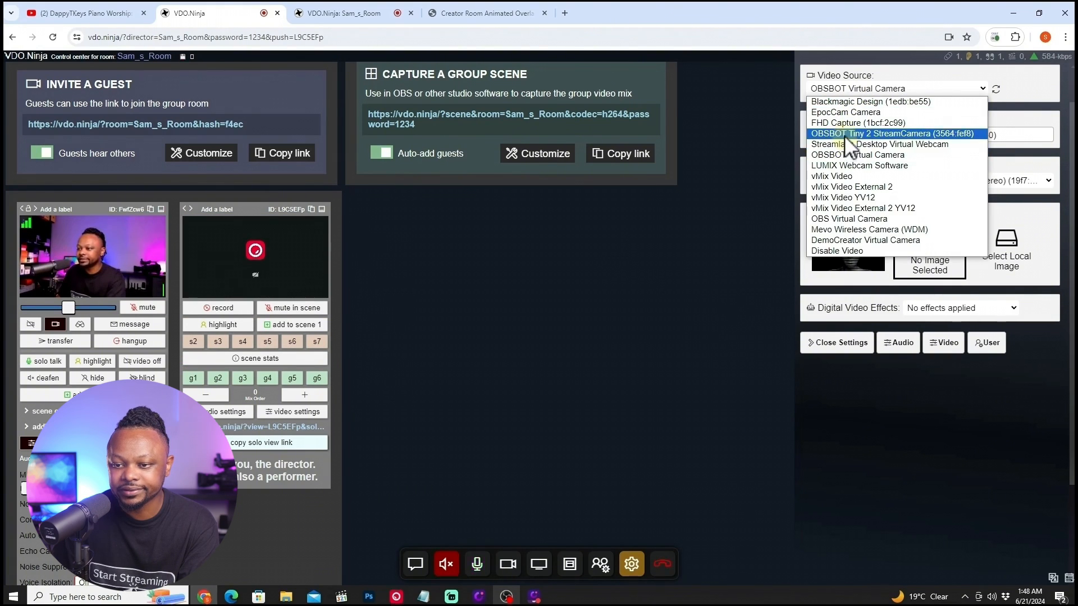
{"action": "left_click", "coordinate": [849, 218]}
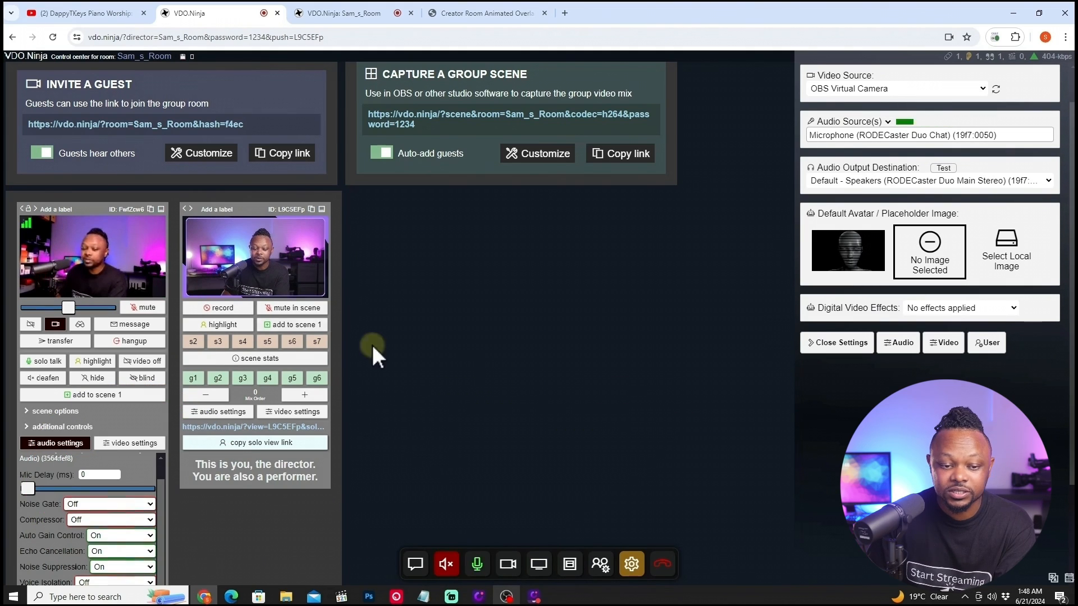
Switch OBS to the host and guest scene so the virtual camera sends that layout.
{"action": "left_click", "coordinate": [507, 597]}
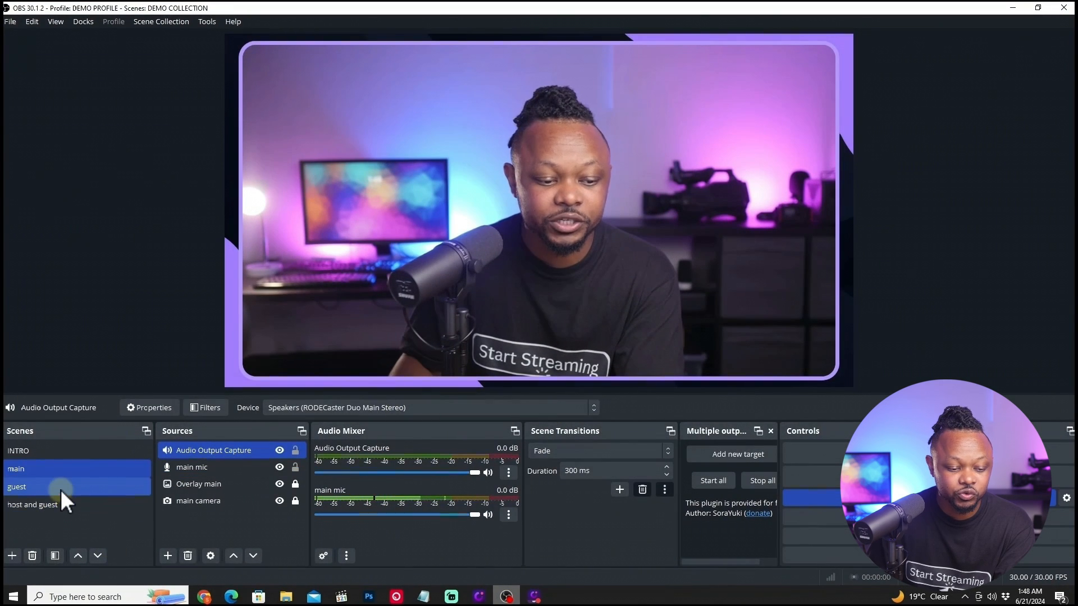
{"action": "left_click", "coordinate": [54, 506]}
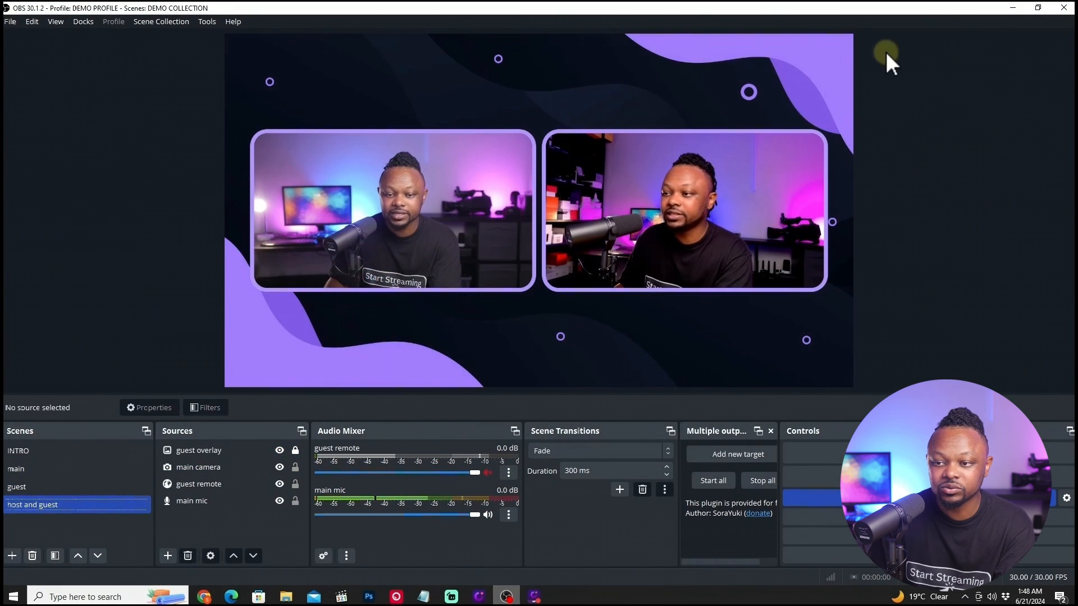
{"action": "left_click", "coordinate": [1009, 7]}
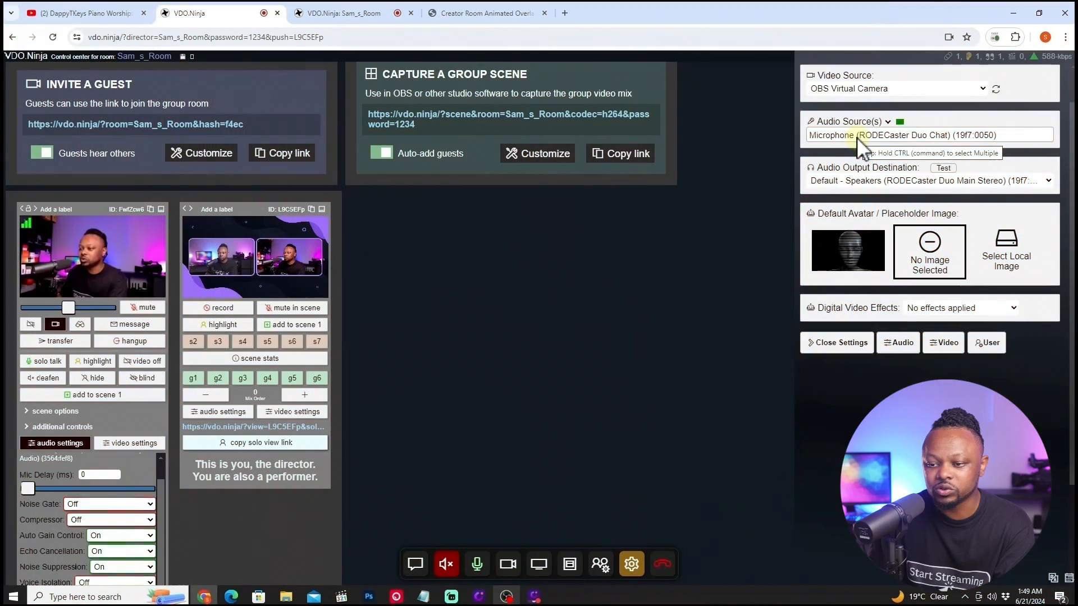
Close the director settings and open the guest's VDO.Ninja room tab to check the feed.
{"action": "left_click", "coordinate": [857, 137]}
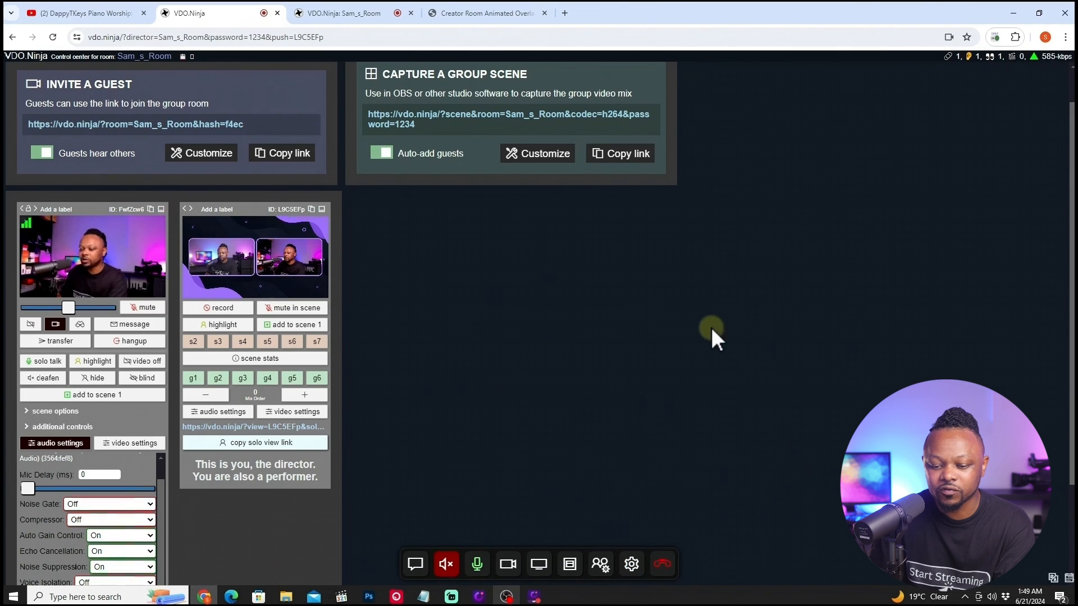
{"action": "left_click", "coordinate": [632, 565]}
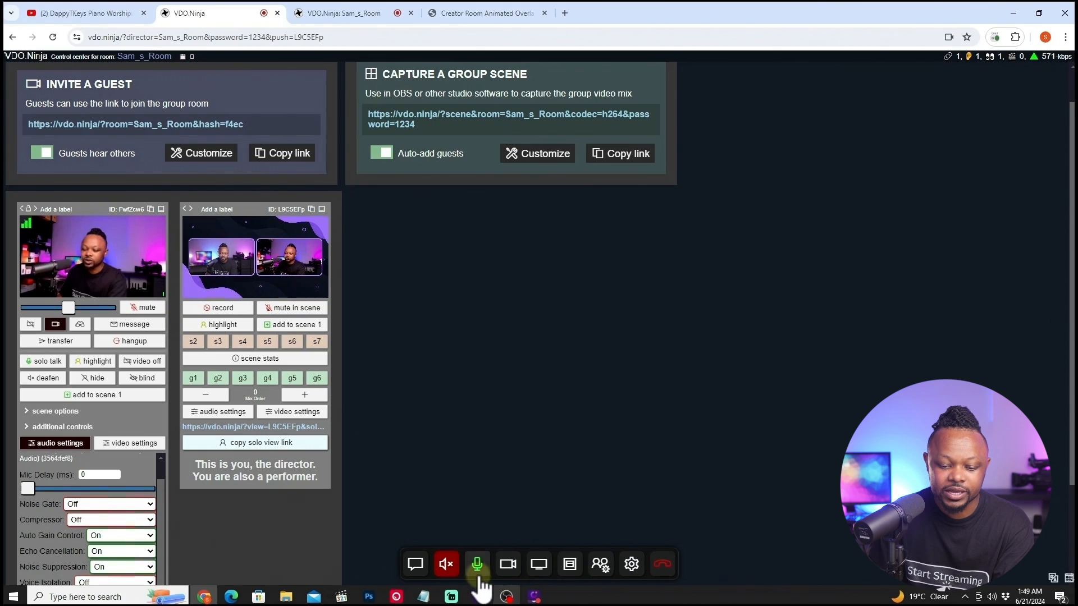
{"action": "left_click", "coordinate": [366, 10]}
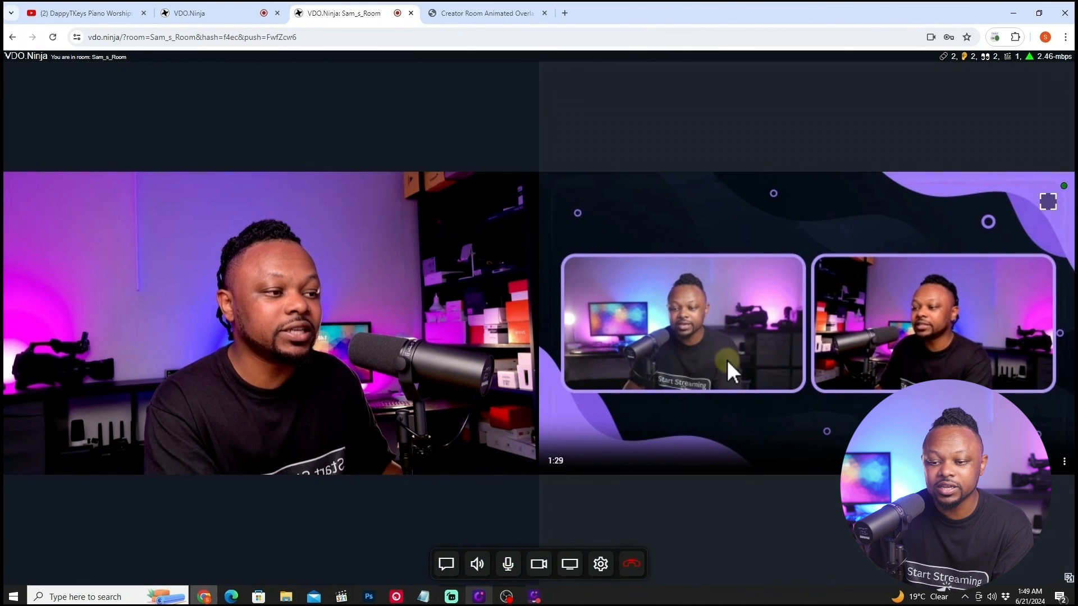
Switch OBS to the guest scene and check how the guest sees it.
{"action": "left_click", "coordinate": [507, 596]}
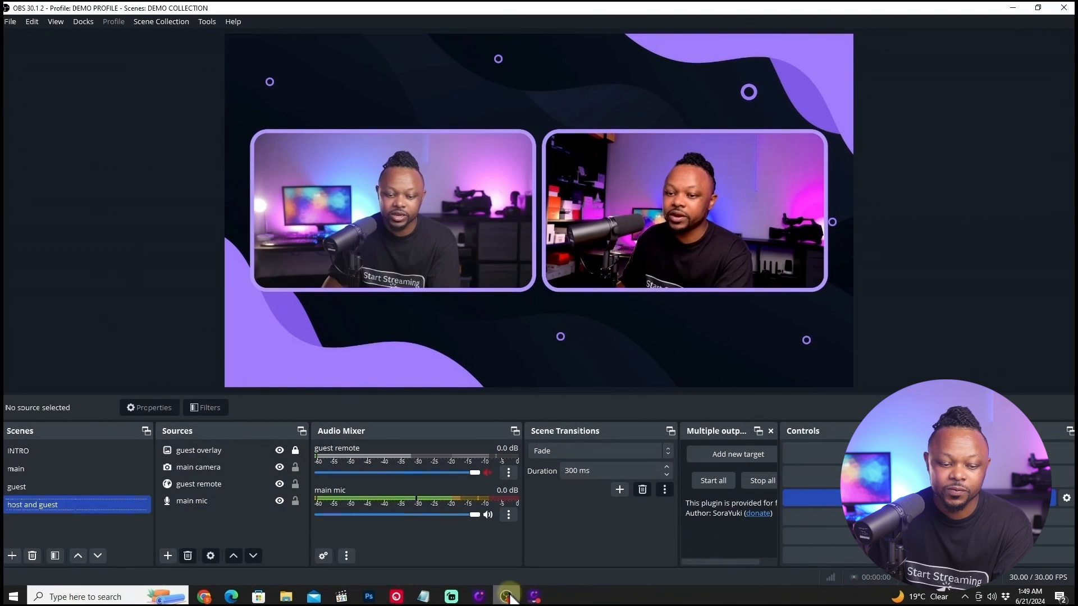
{"action": "left_click", "coordinate": [29, 485]}
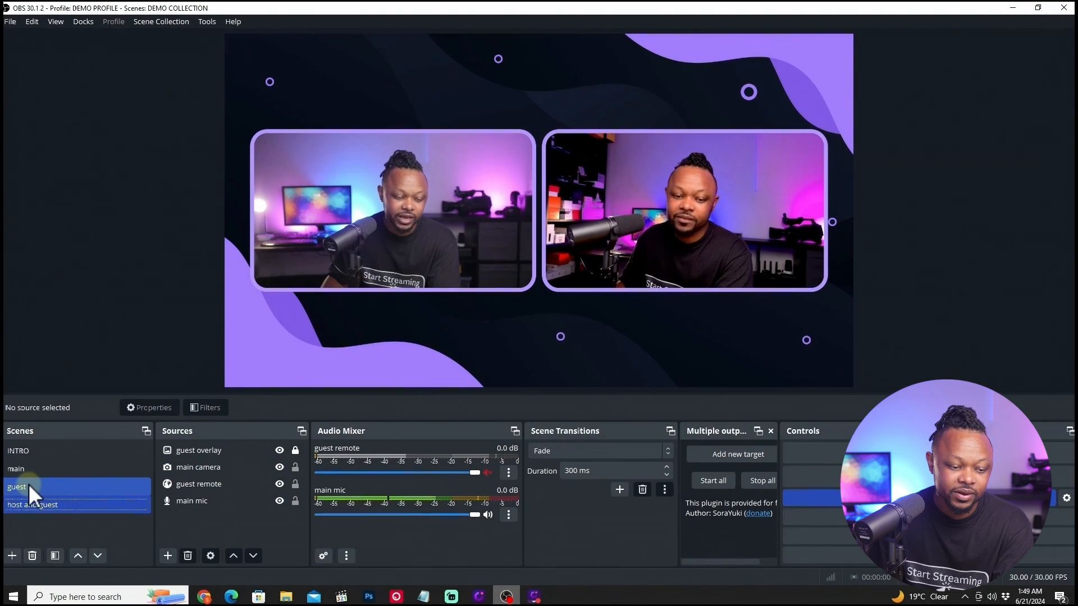
{"action": "left_click", "coordinate": [203, 598]}
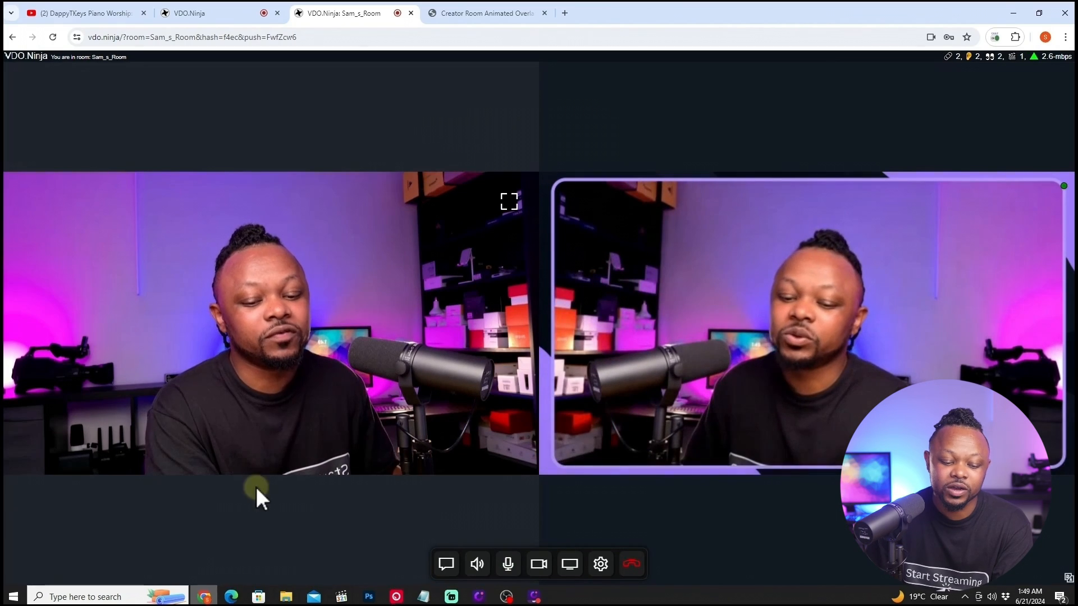
Switch OBS to the main scene and check the result in the guest's view.
{"action": "left_click", "coordinate": [507, 597]}
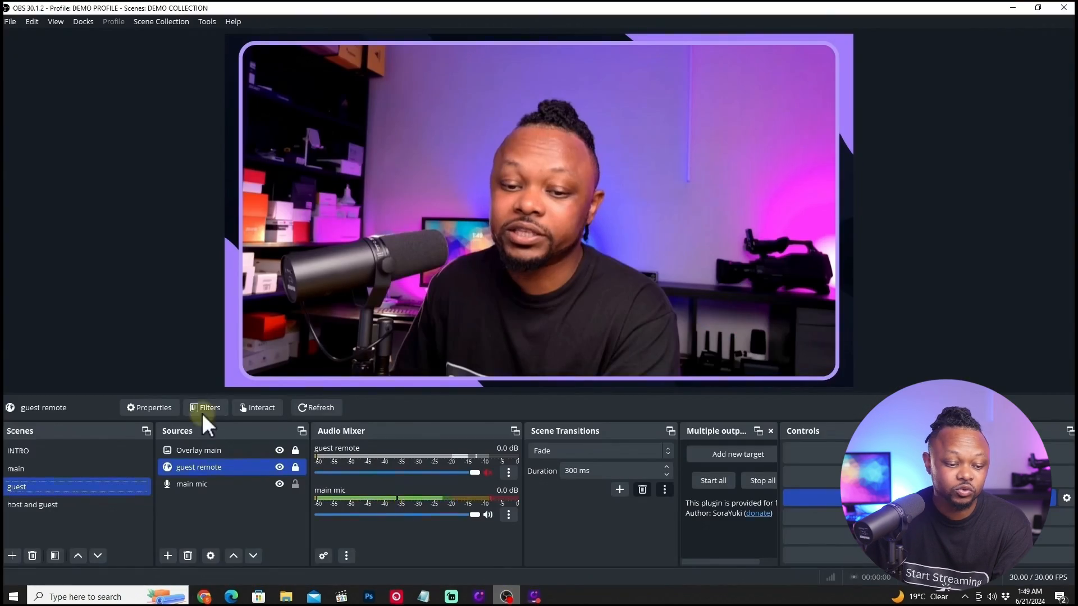
{"action": "left_click", "coordinate": [46, 469]}
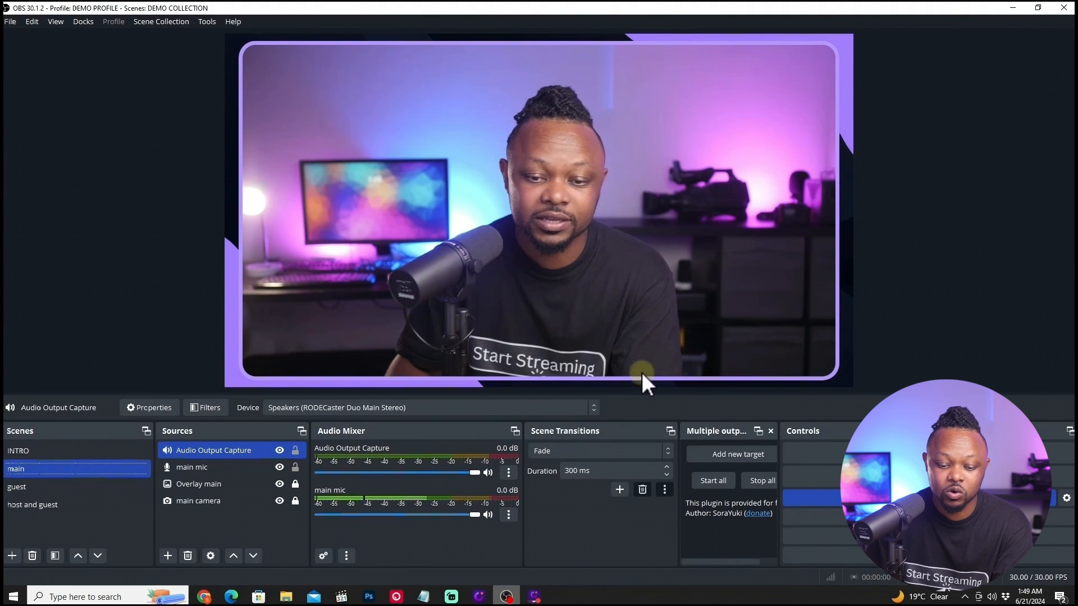
{"action": "left_click", "coordinate": [205, 597]}
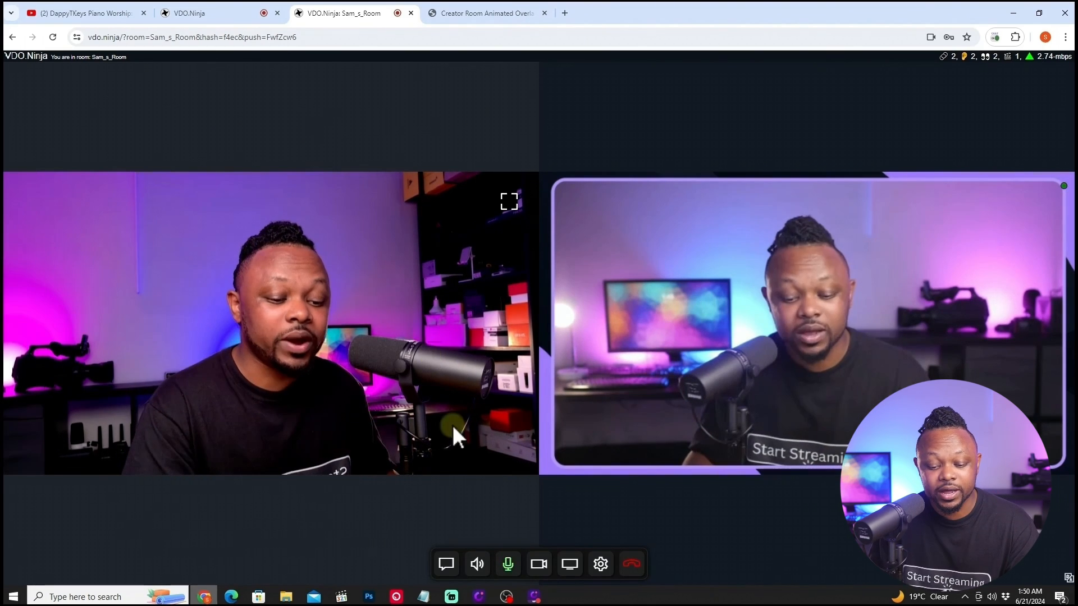
{"action": "left_click", "coordinate": [506, 597]}
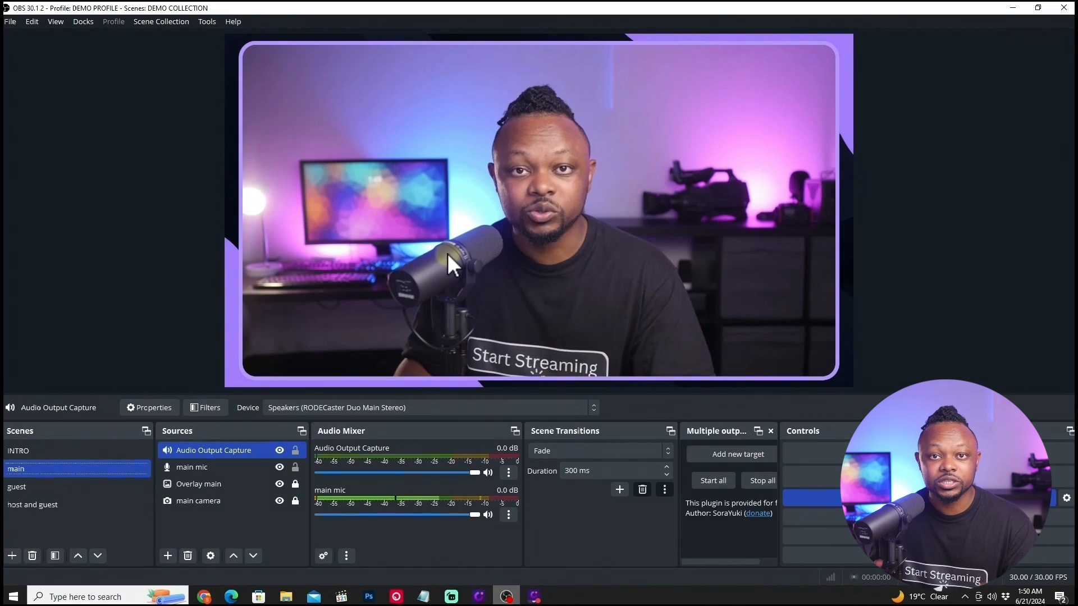